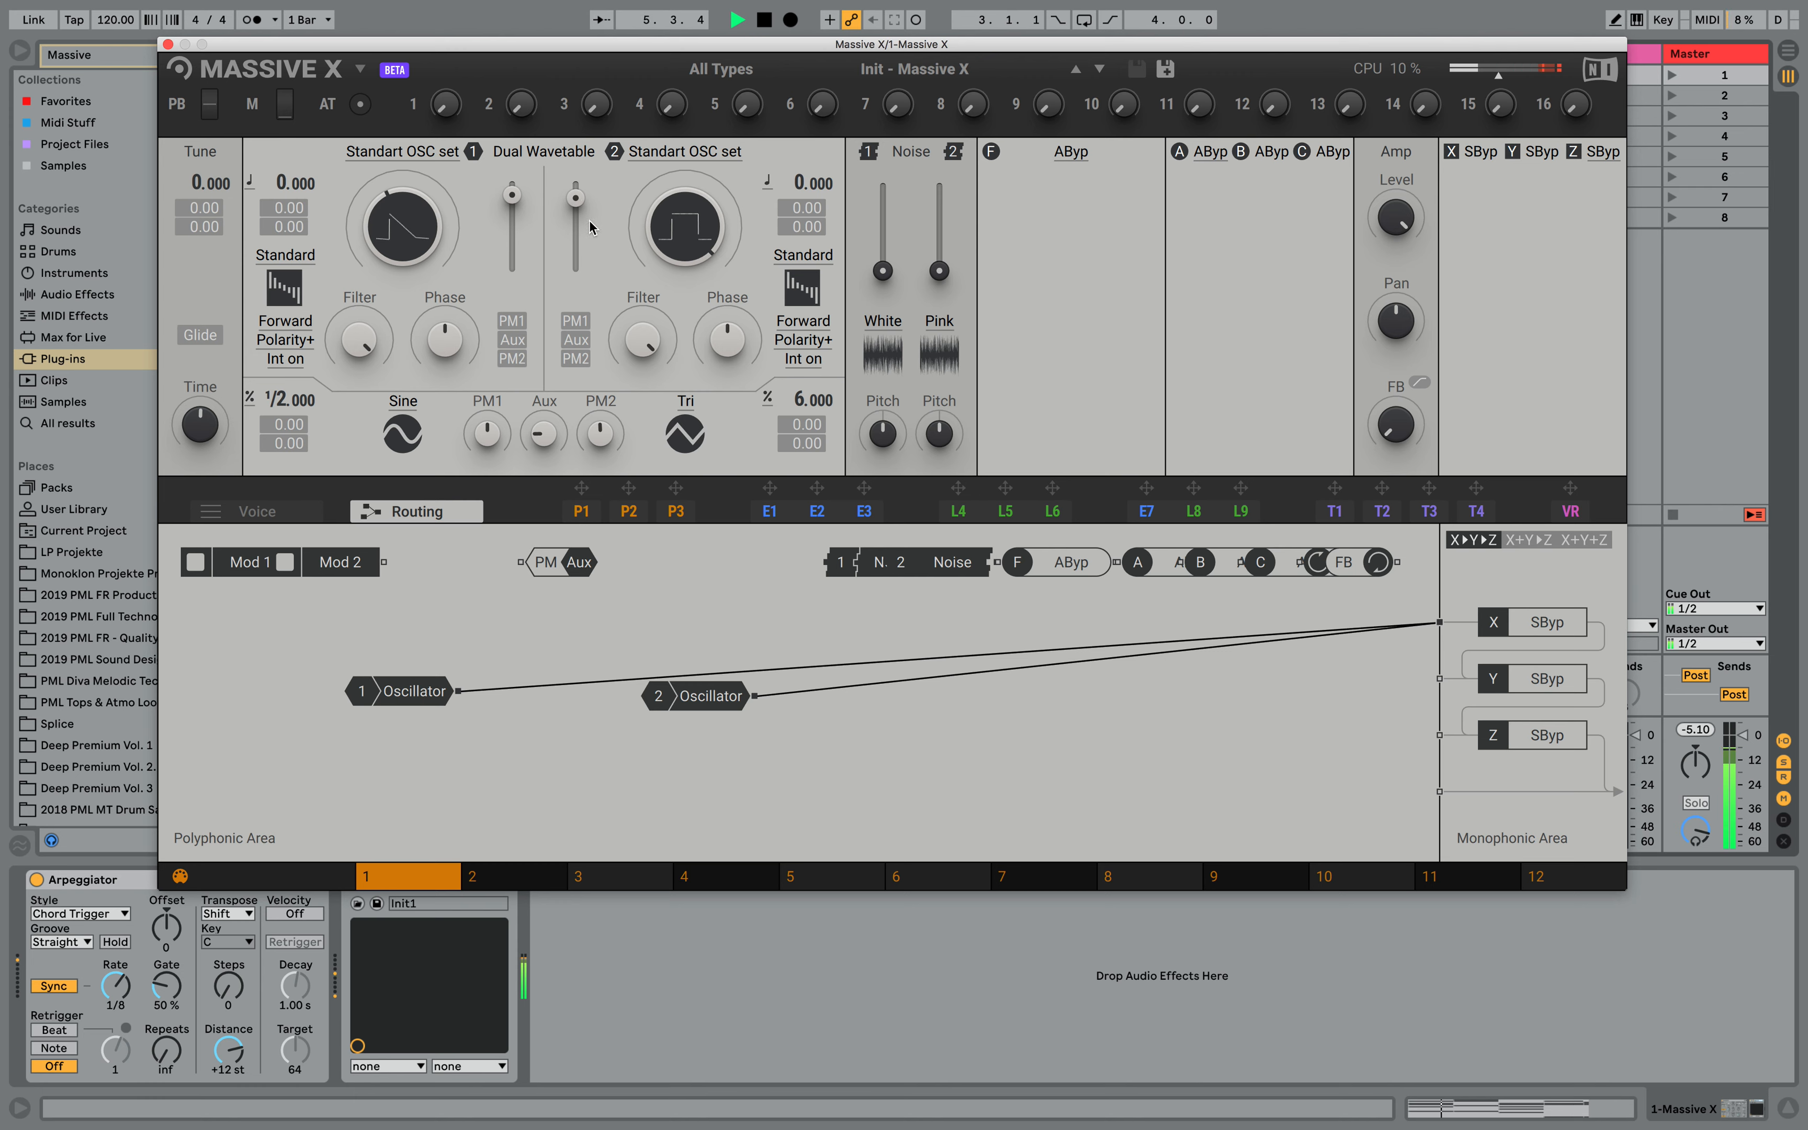
Stop playback and reposition the Oscillator 1 and Oscillator 2 modules one above the other in the polyphonic routing area
{"action": "key", "text": "space"}
{"action": "left_click_drag", "start_coordinate": [723, 706], "coordinate": [532, 789]}
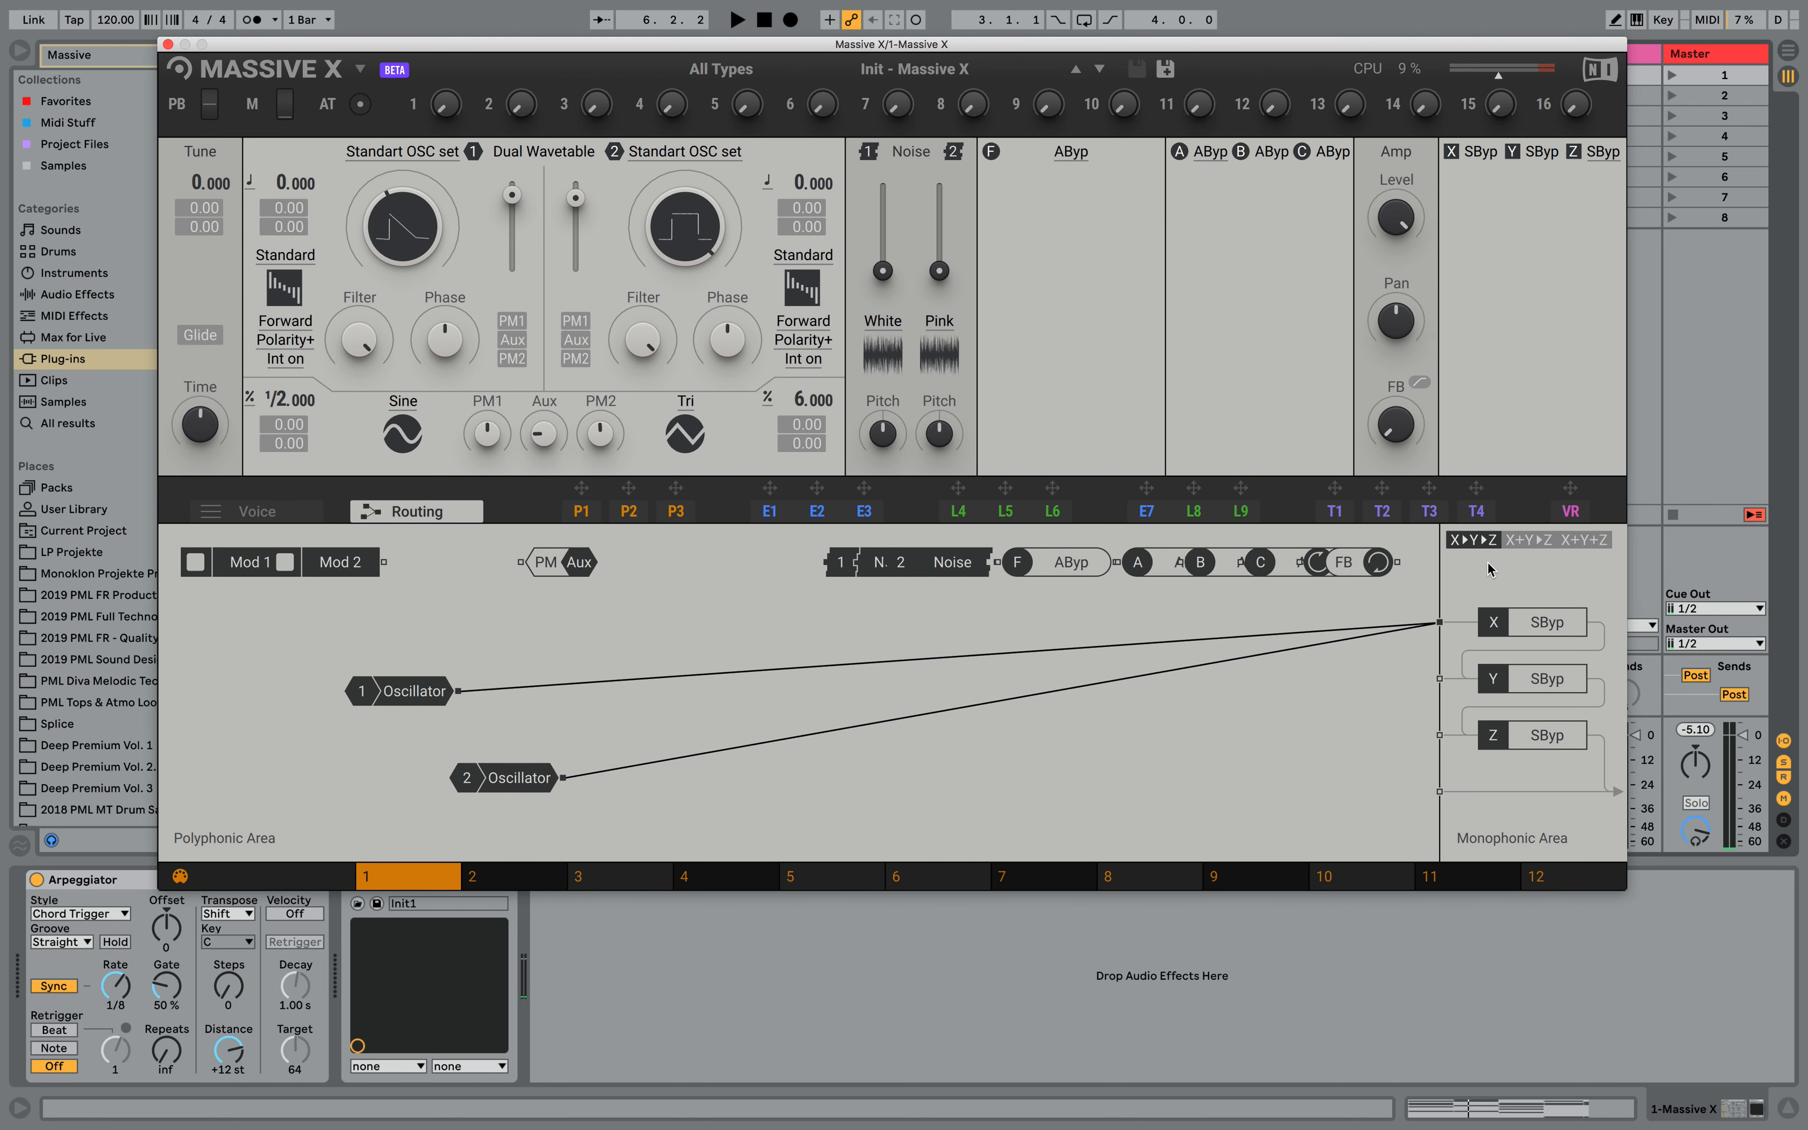
{"action": "left_click_drag", "start_coordinate": [407, 702], "coordinate": [395, 630]}
{"action": "left_click_drag", "start_coordinate": [506, 788], "coordinate": [377, 741]}
Load the Asimov filter into the filter slot and disconnect its FM module from Oscillator 2
{"action": "left_click", "coordinate": [1072, 152]}
{"action": "left_click", "coordinate": [1022, 155]}
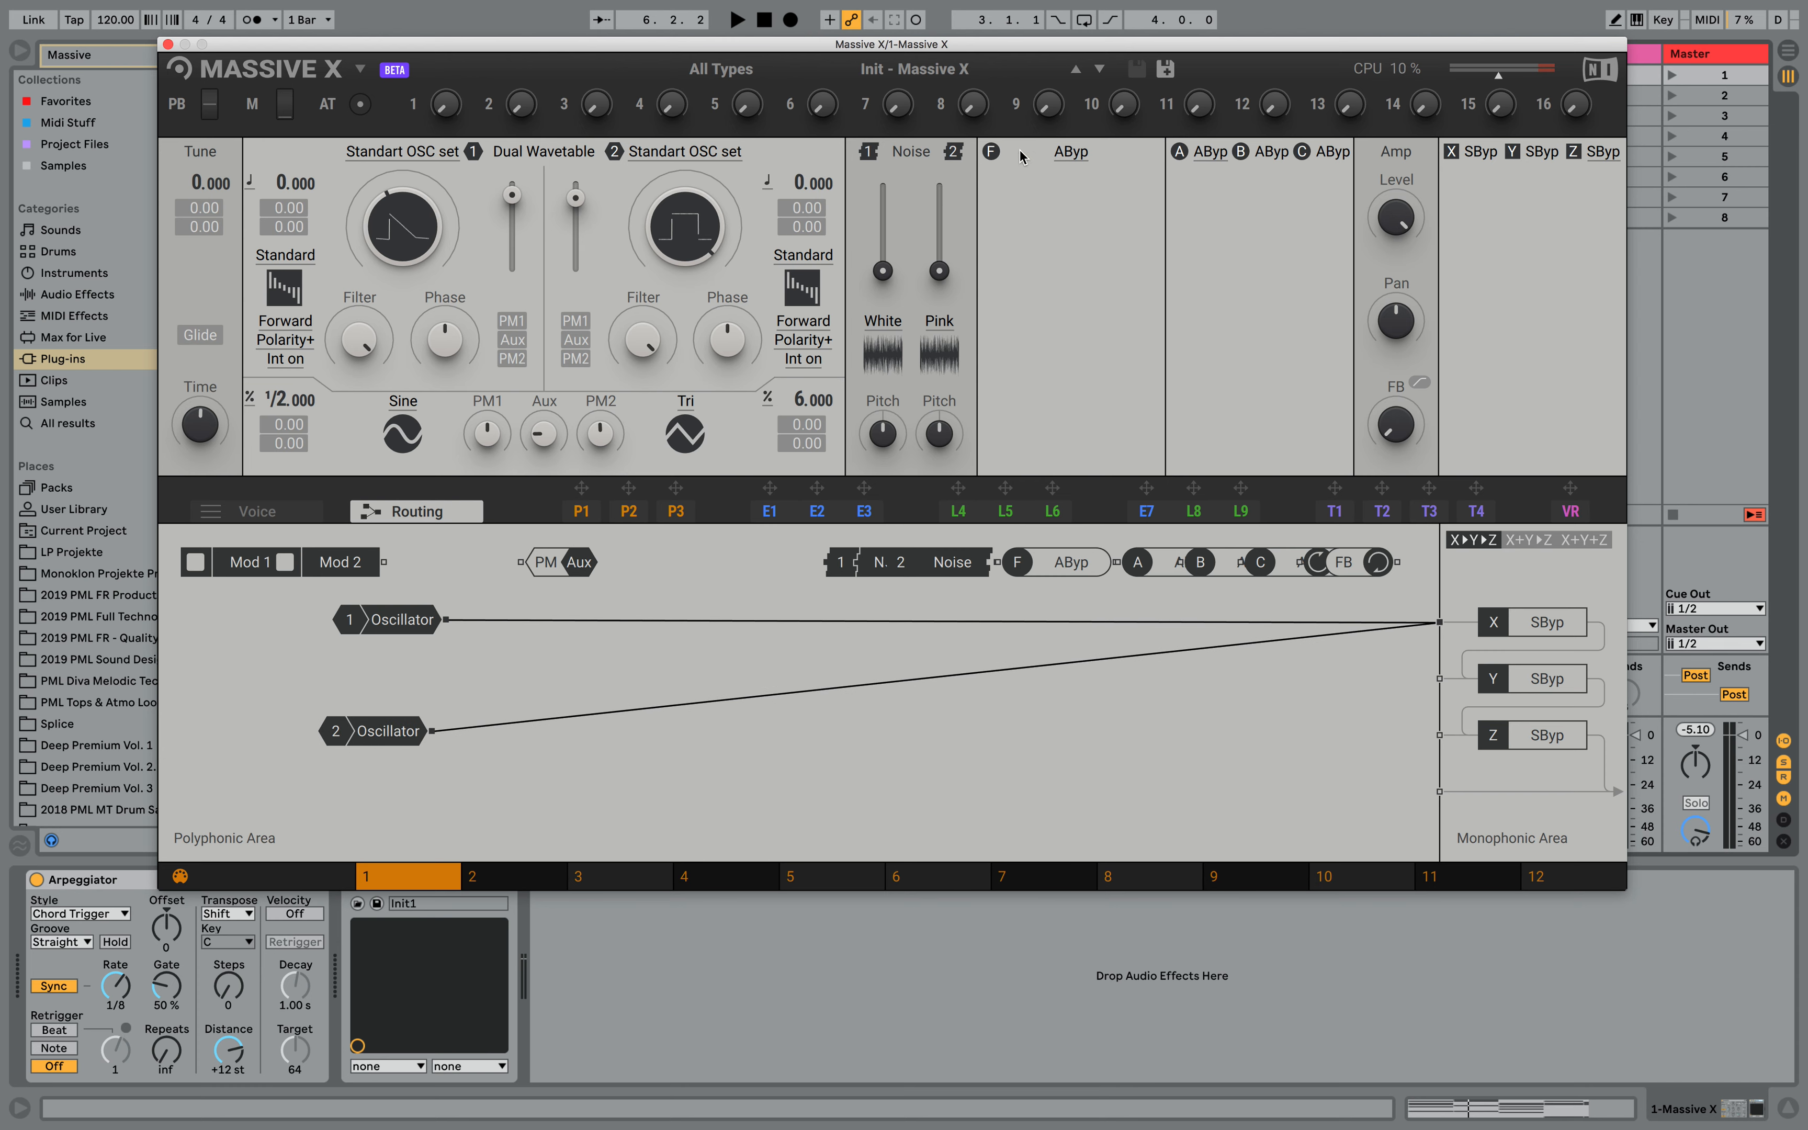
{"action": "left_click", "coordinate": [1076, 152]}
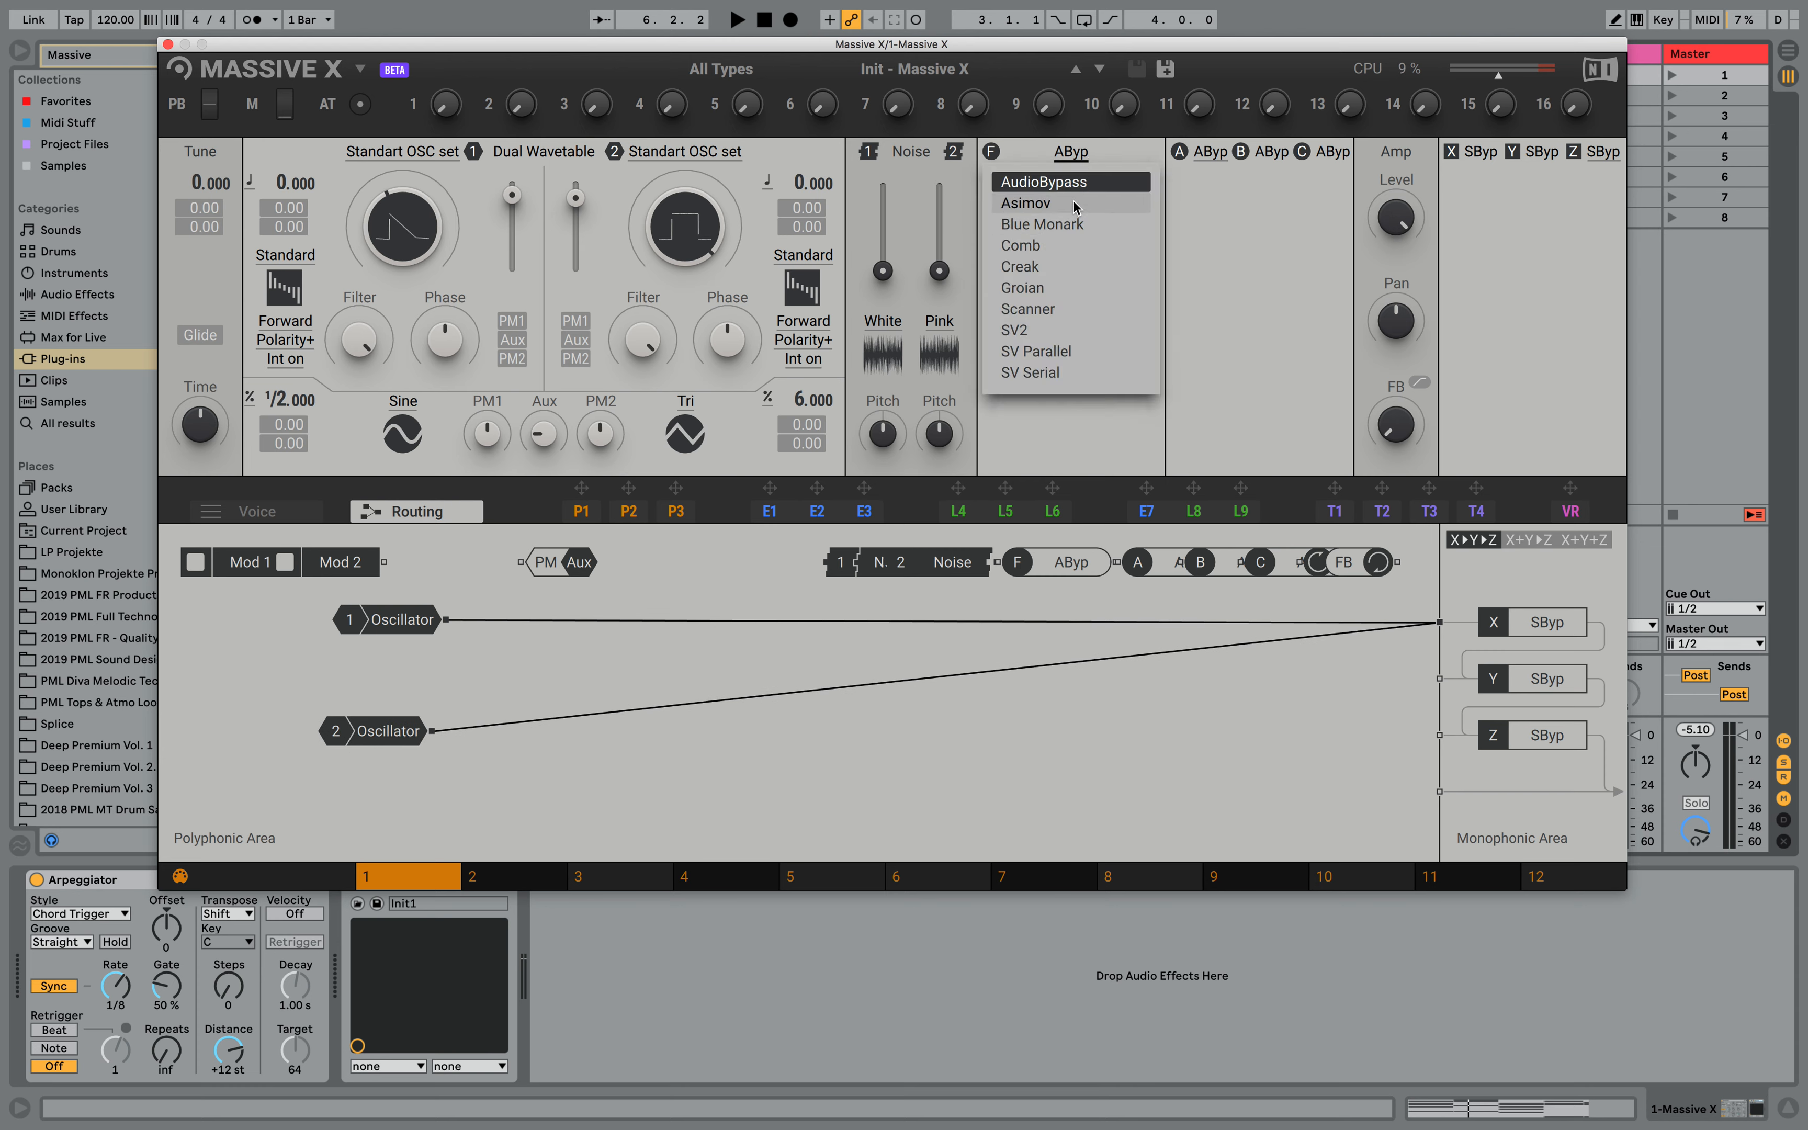
{"action": "left_click", "coordinate": [1076, 206]}
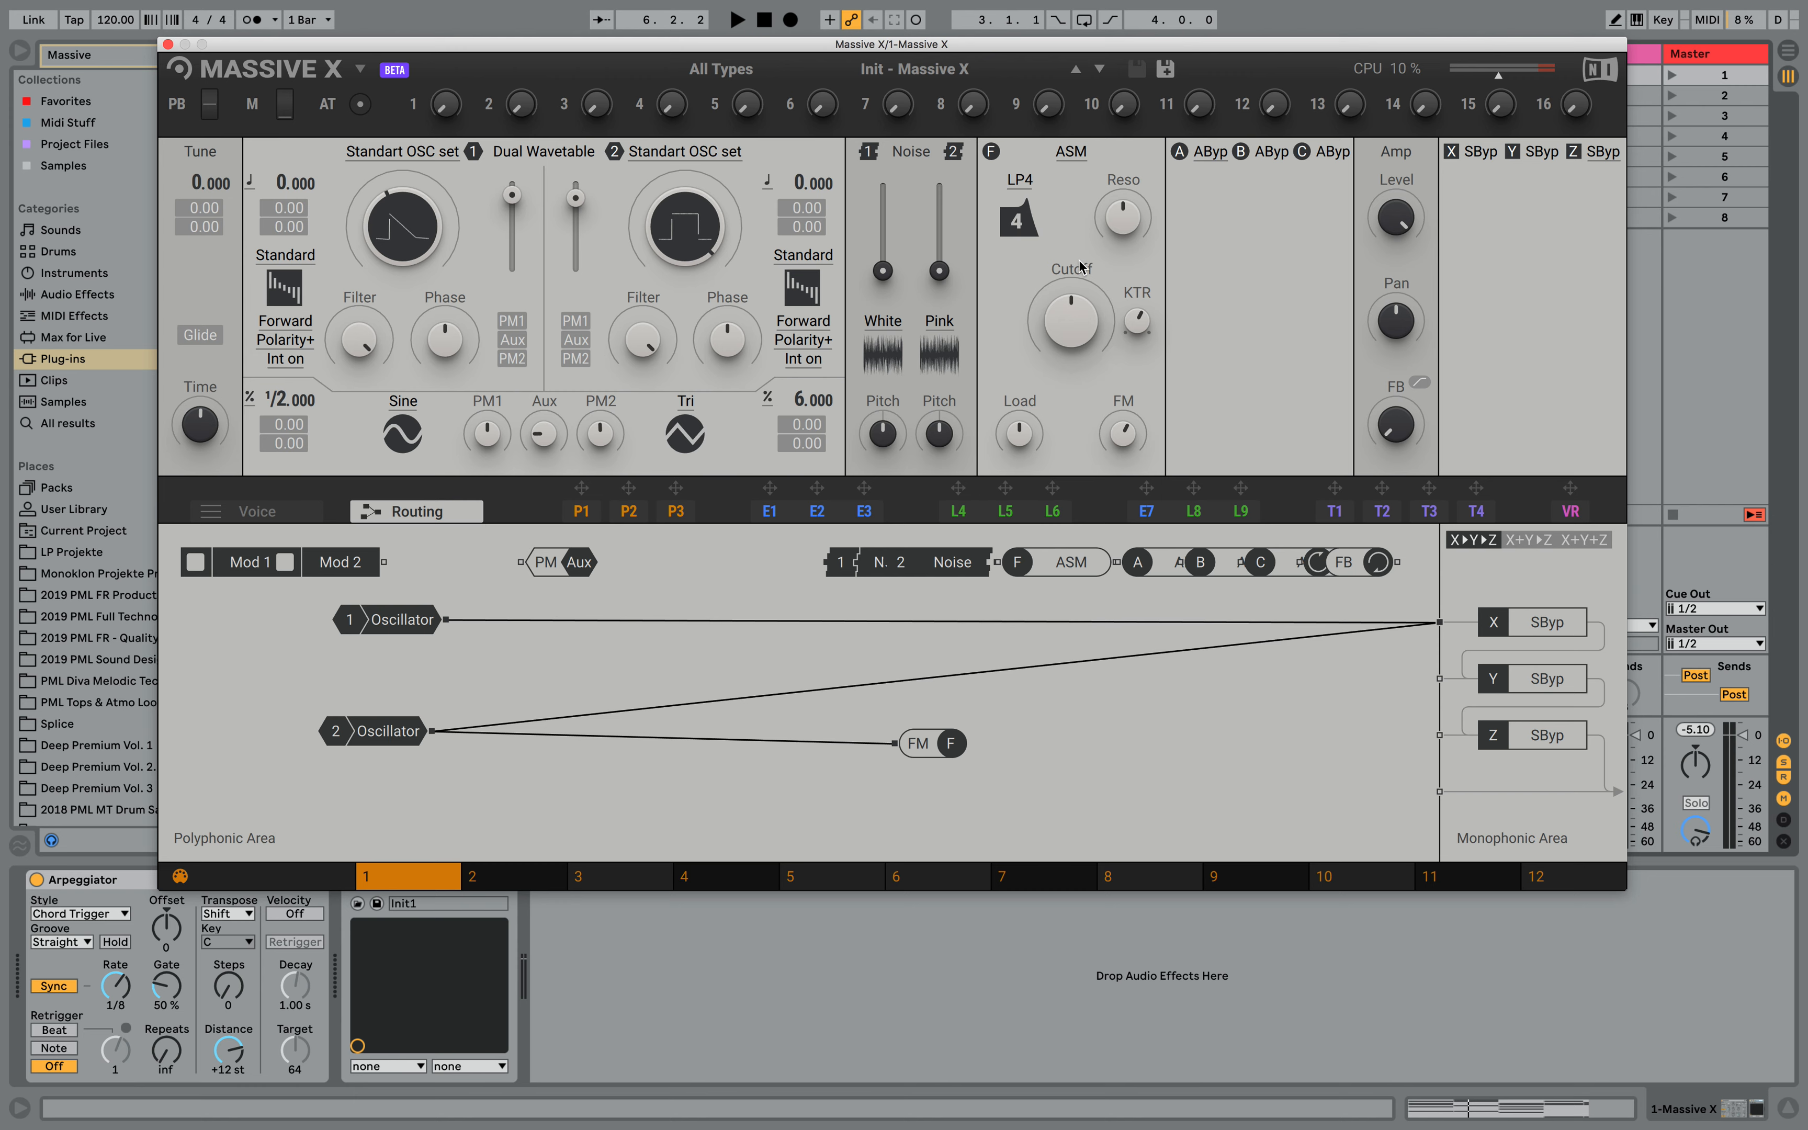
{"action": "left_click_drag", "start_coordinate": [897, 742], "coordinate": [747, 570]}
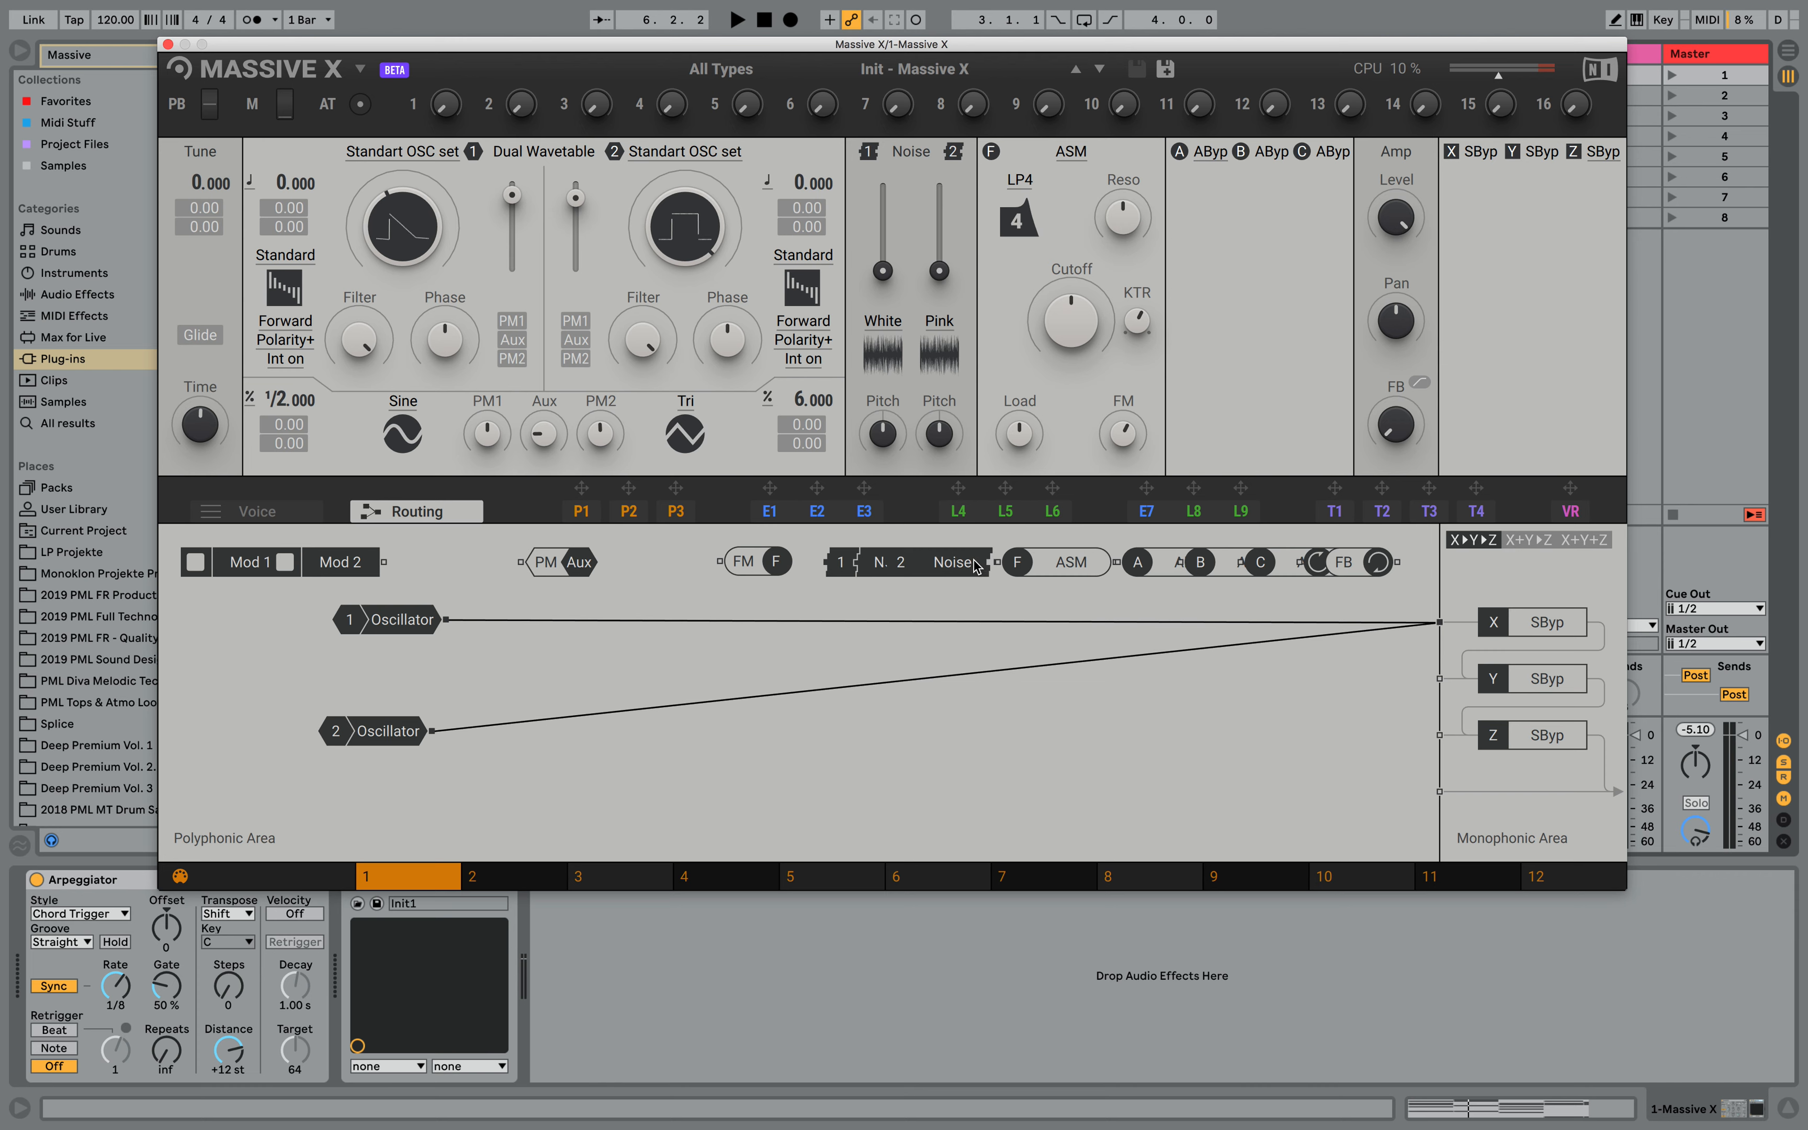
Place the filter in the routing area, route both oscillators through it into insert X instead of directly, and start playback
{"action": "left_click_drag", "start_coordinate": [1068, 566], "coordinate": [1002, 782]}
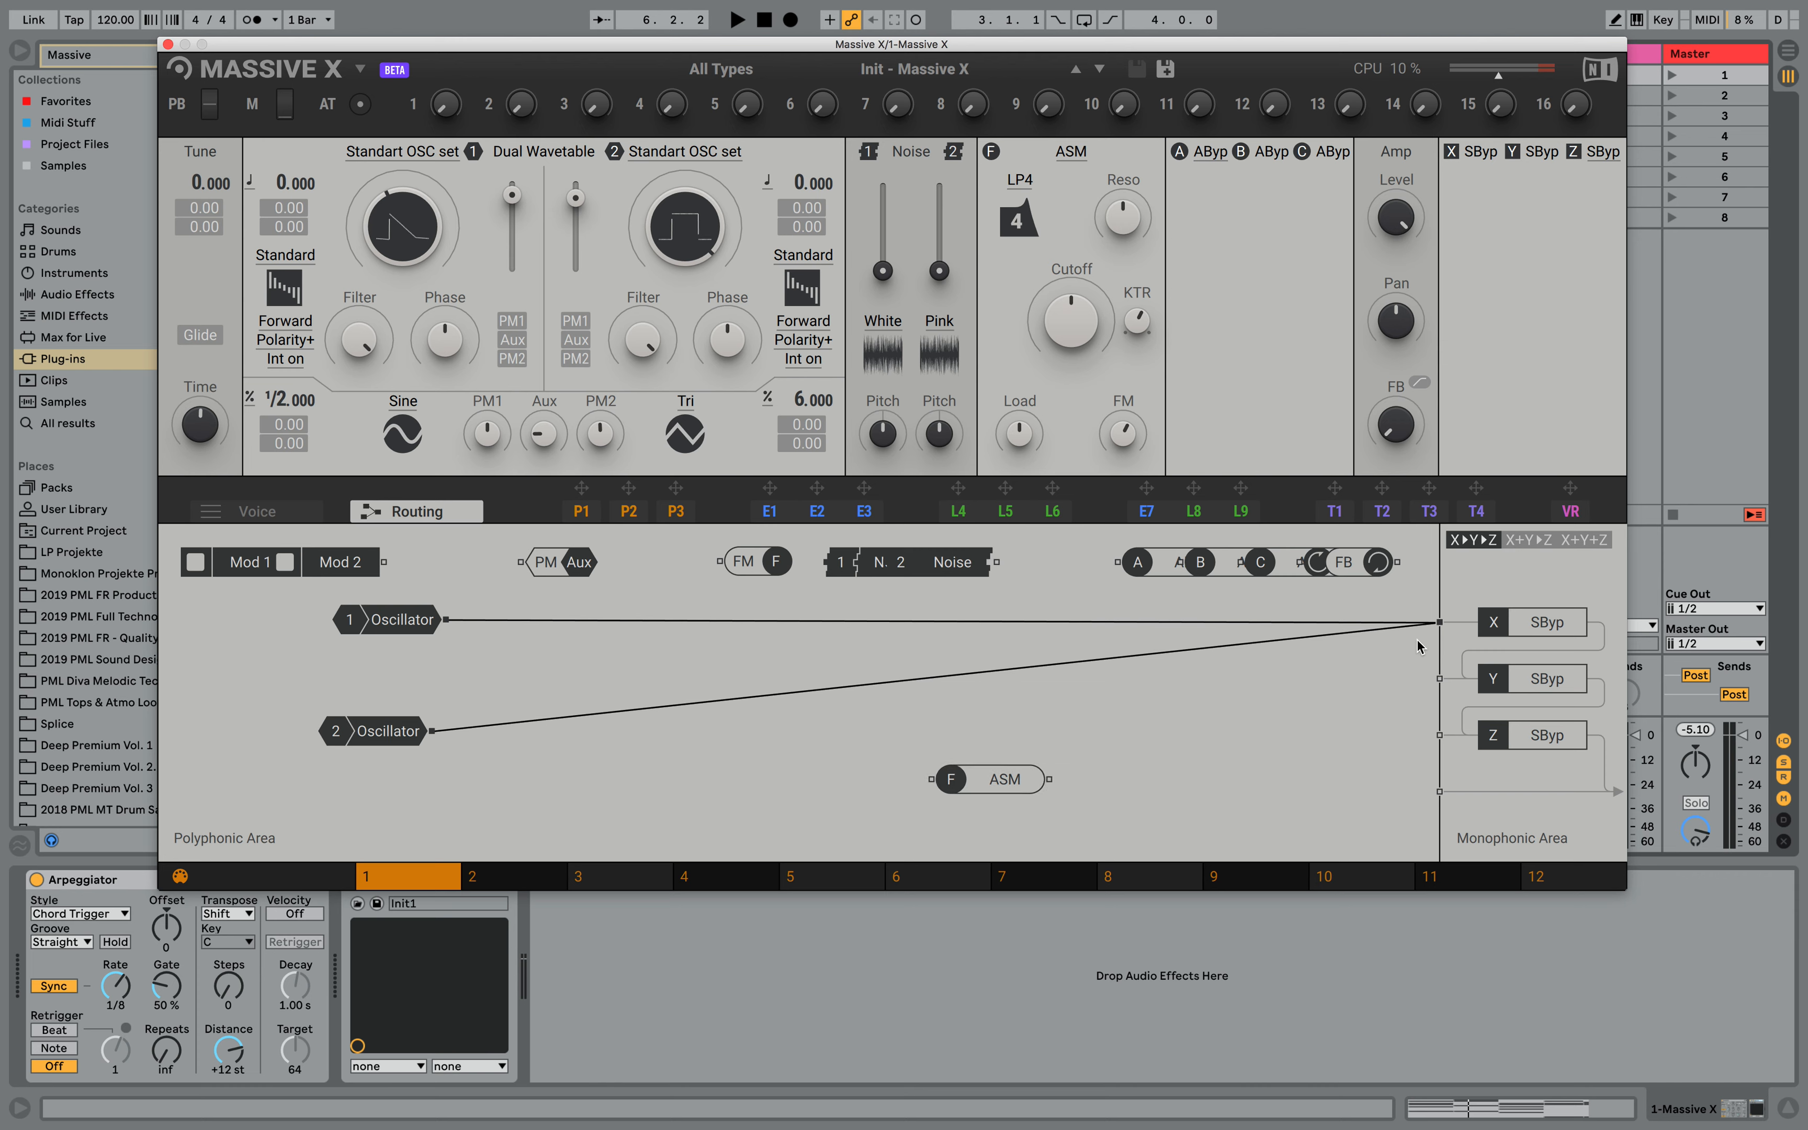
{"action": "left_click_drag", "start_coordinate": [1395, 633], "coordinate": [1395, 630]}
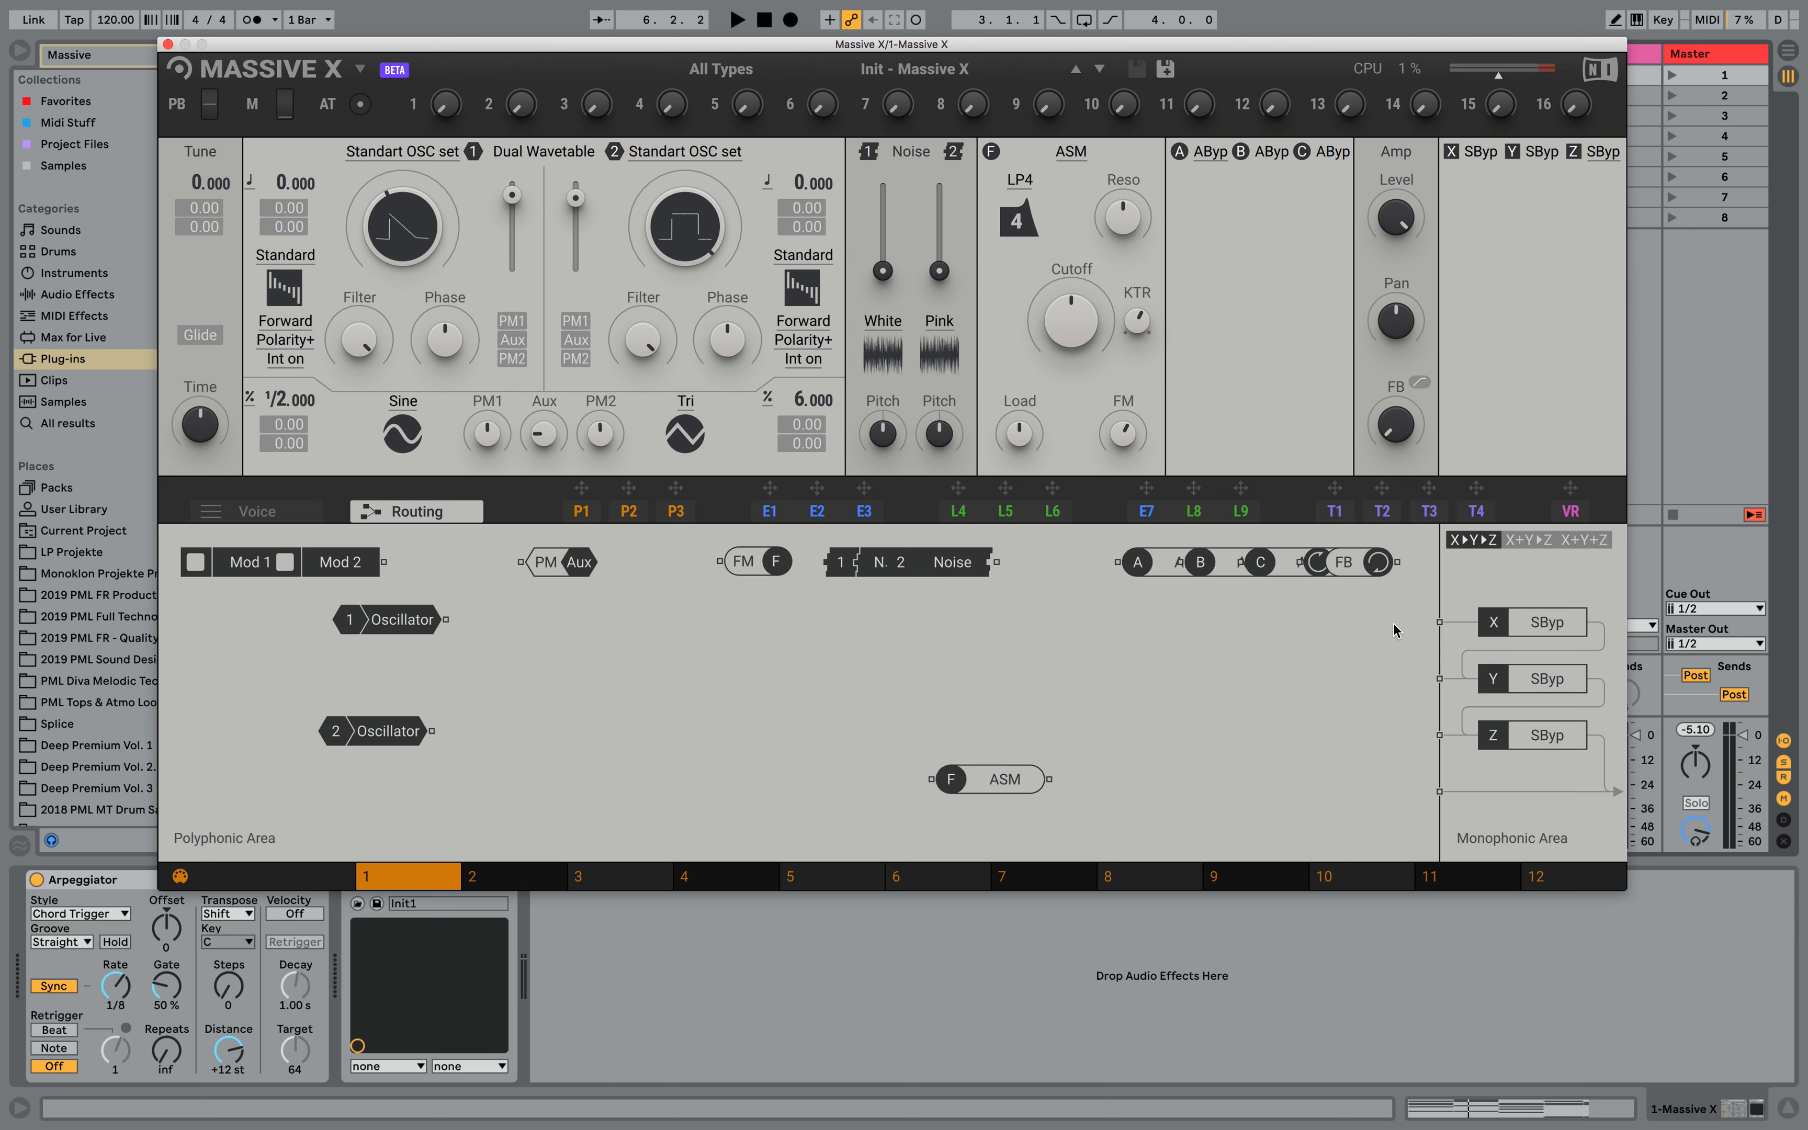
{"action": "left_click_drag", "start_coordinate": [434, 736], "coordinate": [932, 779]}
{"action": "left_click_drag", "start_coordinate": [447, 619], "coordinate": [932, 779]}
{"action": "left_click_drag", "start_coordinate": [1050, 780], "coordinate": [1442, 628]}
{"action": "key", "text": "space"}
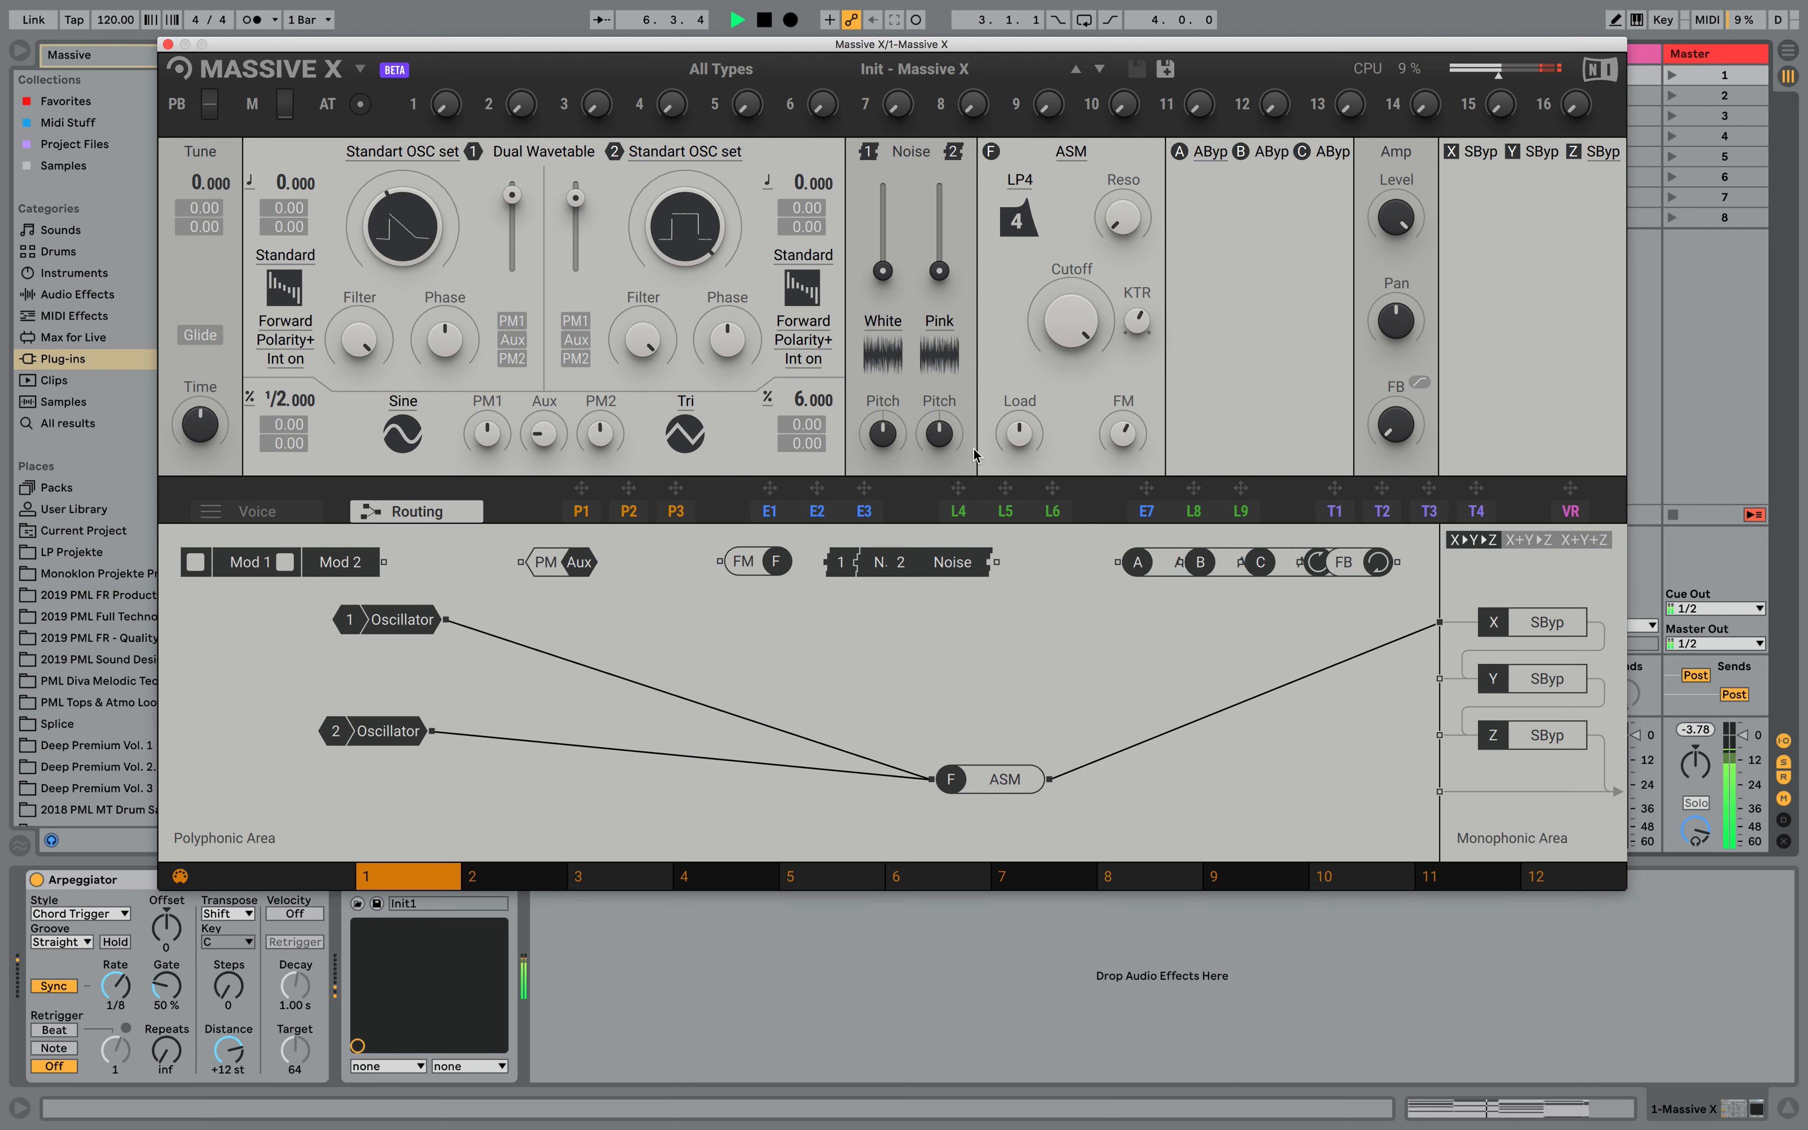
Assign modulation envelope E2 to the filter cutoff with a positive amount and listen to the result
{"action": "left_click", "coordinate": [770, 513]}
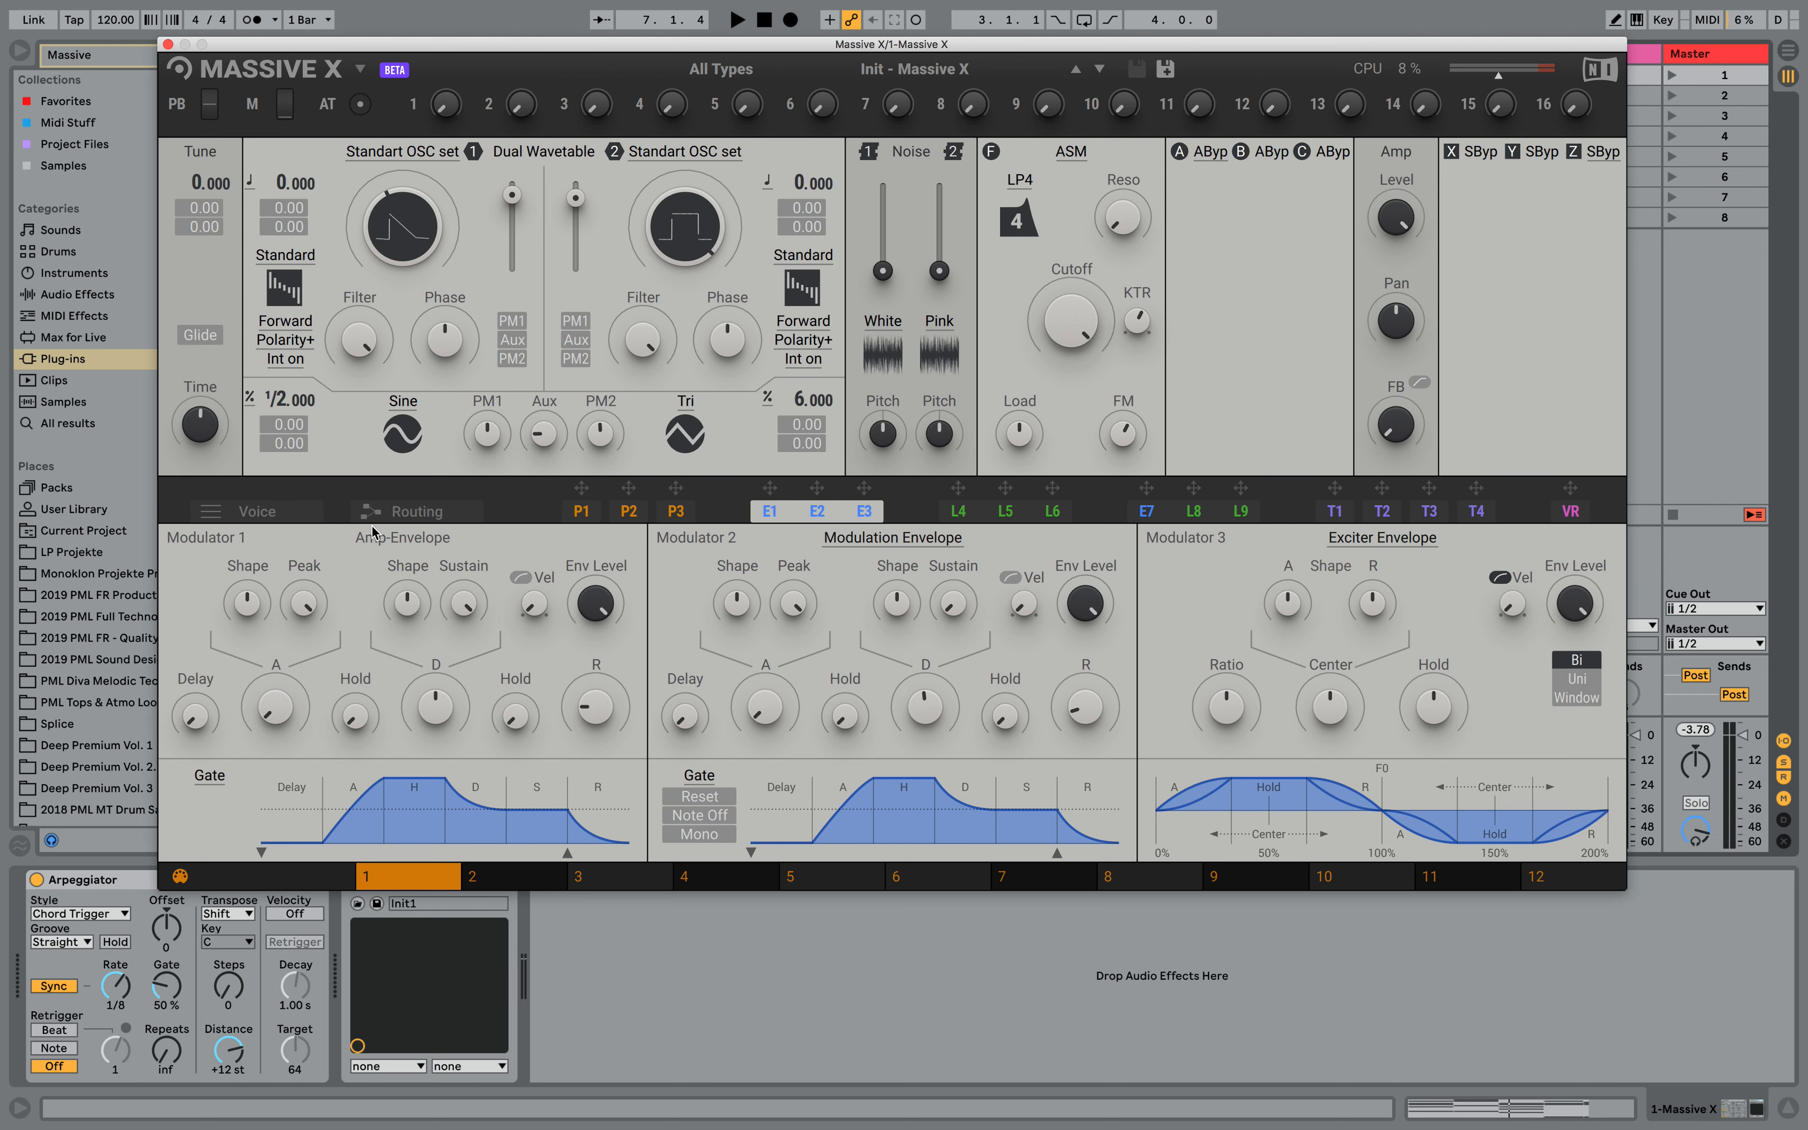
{"action": "left_click_drag", "start_coordinate": [817, 487], "coordinate": [1070, 322]}
{"action": "left_click_drag", "start_coordinate": [1070, 321], "coordinate": [1070, 374]}
{"action": "key", "text": "space"}
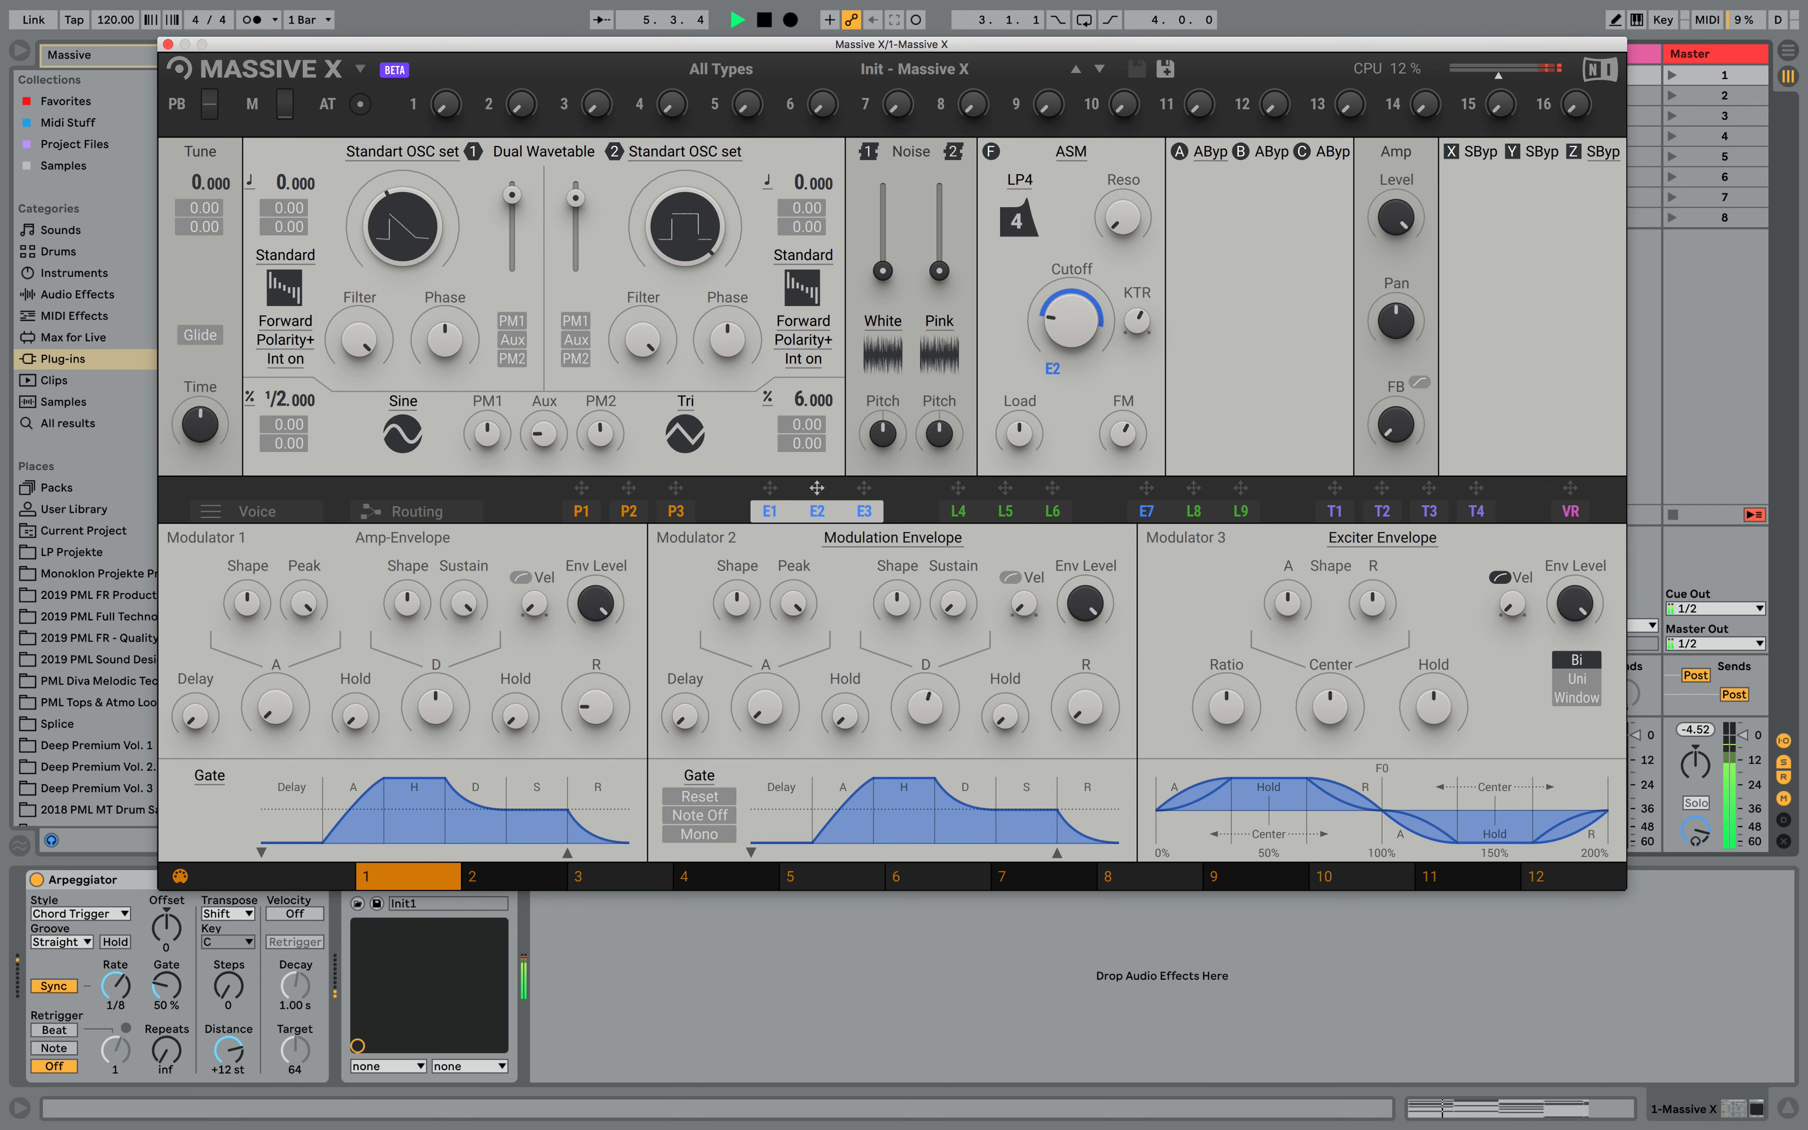
Lengthen the release of the modulation and amp envelopes and slightly lower Oscillator 2's level
{"action": "mouse_move", "coordinate": [1091, 712]}
{"action": "left_mouse_down"}
{"action": "mouse_move", "coordinate": [1091, 692]}
{"action": "mouse_move", "coordinate": [1081, 731]}
{"action": "left_mouse_up"}
{"action": "left_click_drag", "start_coordinate": [595, 714], "coordinate": [596, 696]}
{"action": "left_click_drag", "start_coordinate": [576, 197], "coordinate": [576, 207]}
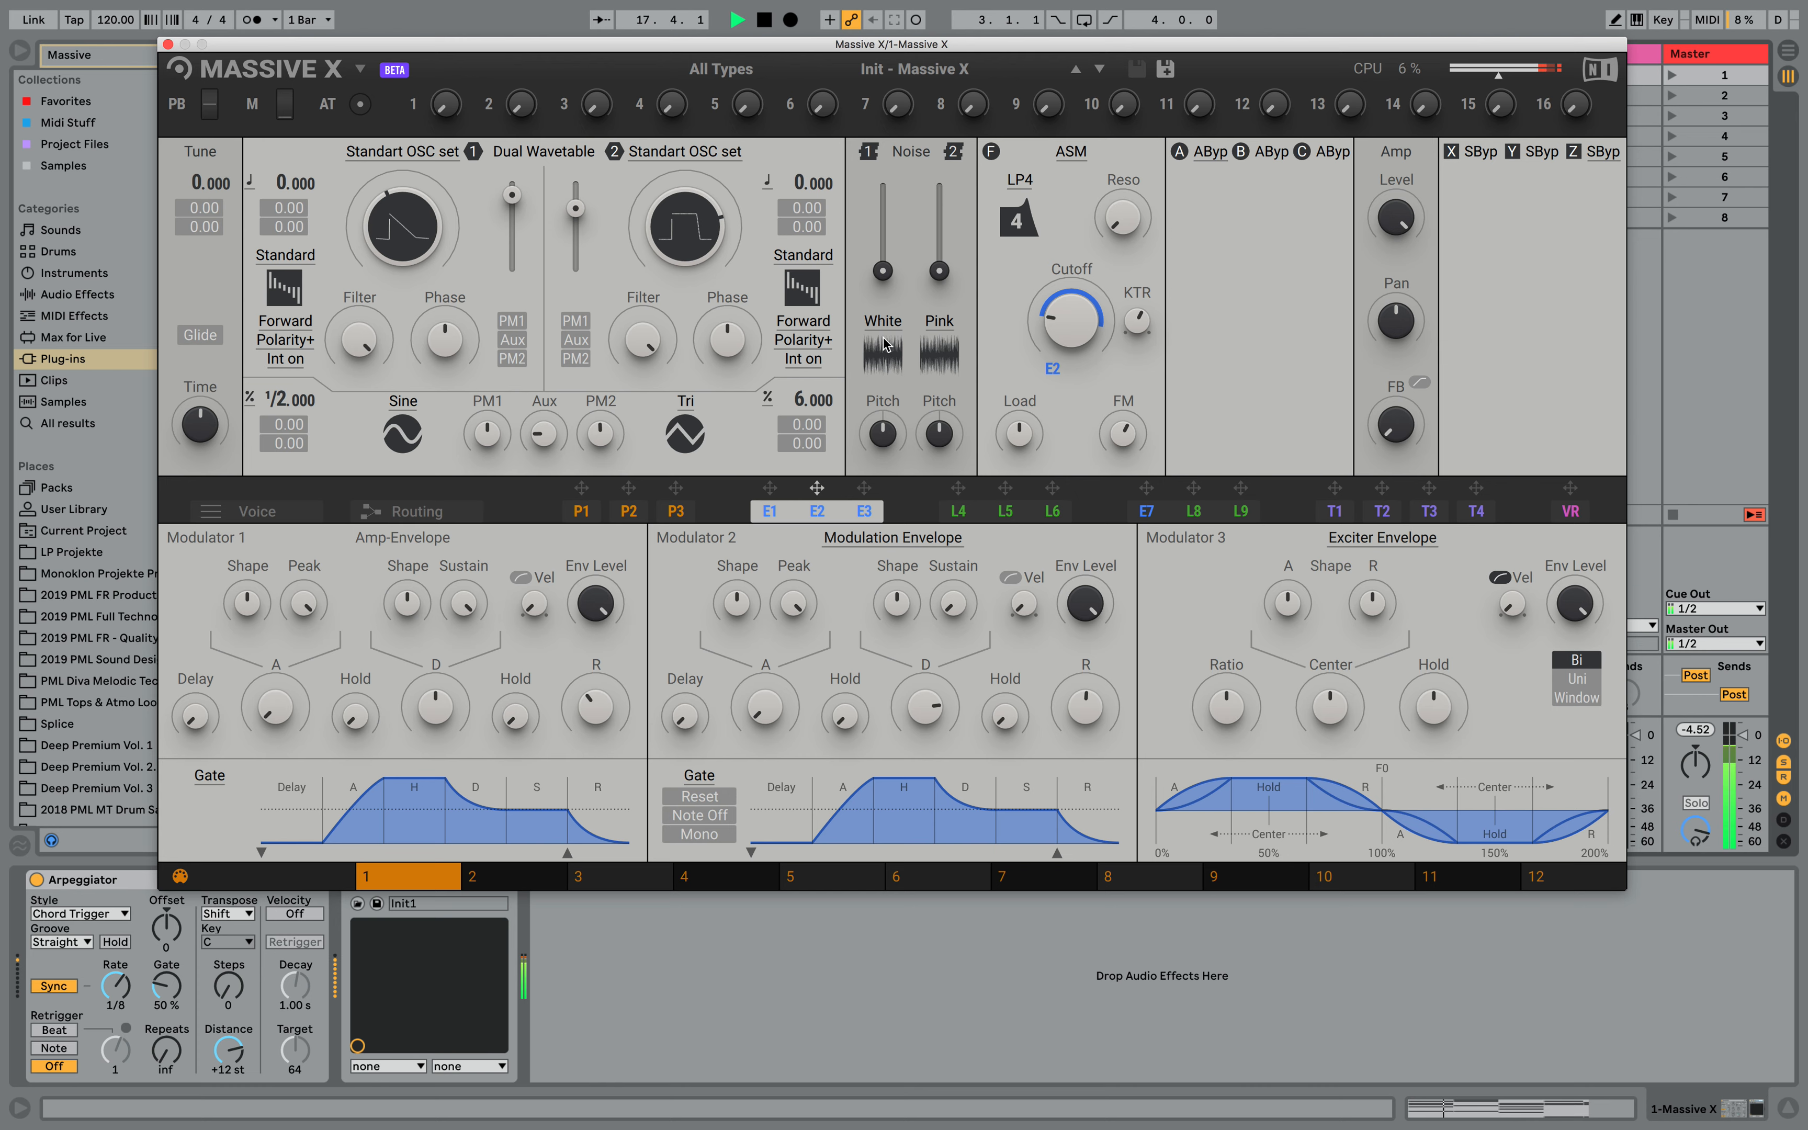
Route the white Noise 1 module into the filter input and set its level to a moderate amount
{"action": "left_click_drag", "start_coordinate": [883, 272], "coordinate": [883, 215]}
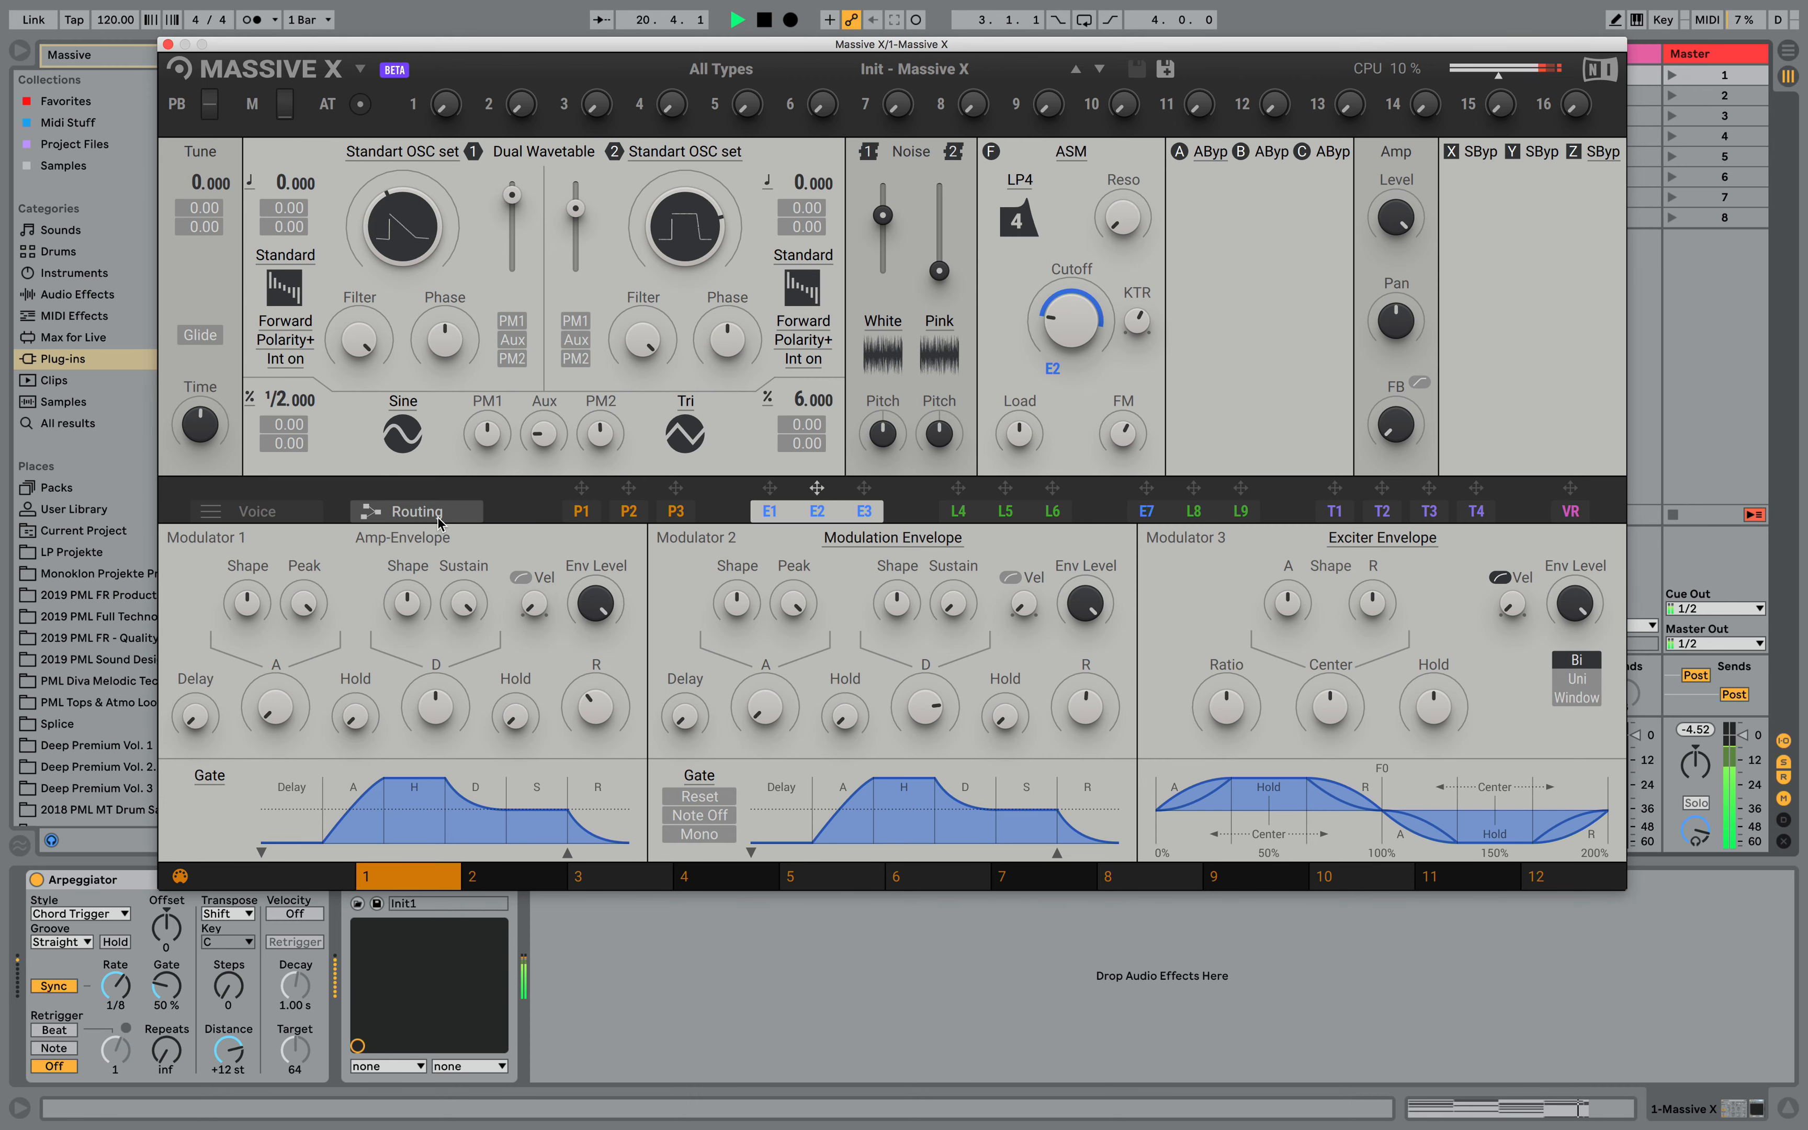
{"action": "left_click", "coordinate": [417, 511]}
{"action": "left_click_drag", "start_coordinate": [953, 566], "coordinate": [1049, 569]}
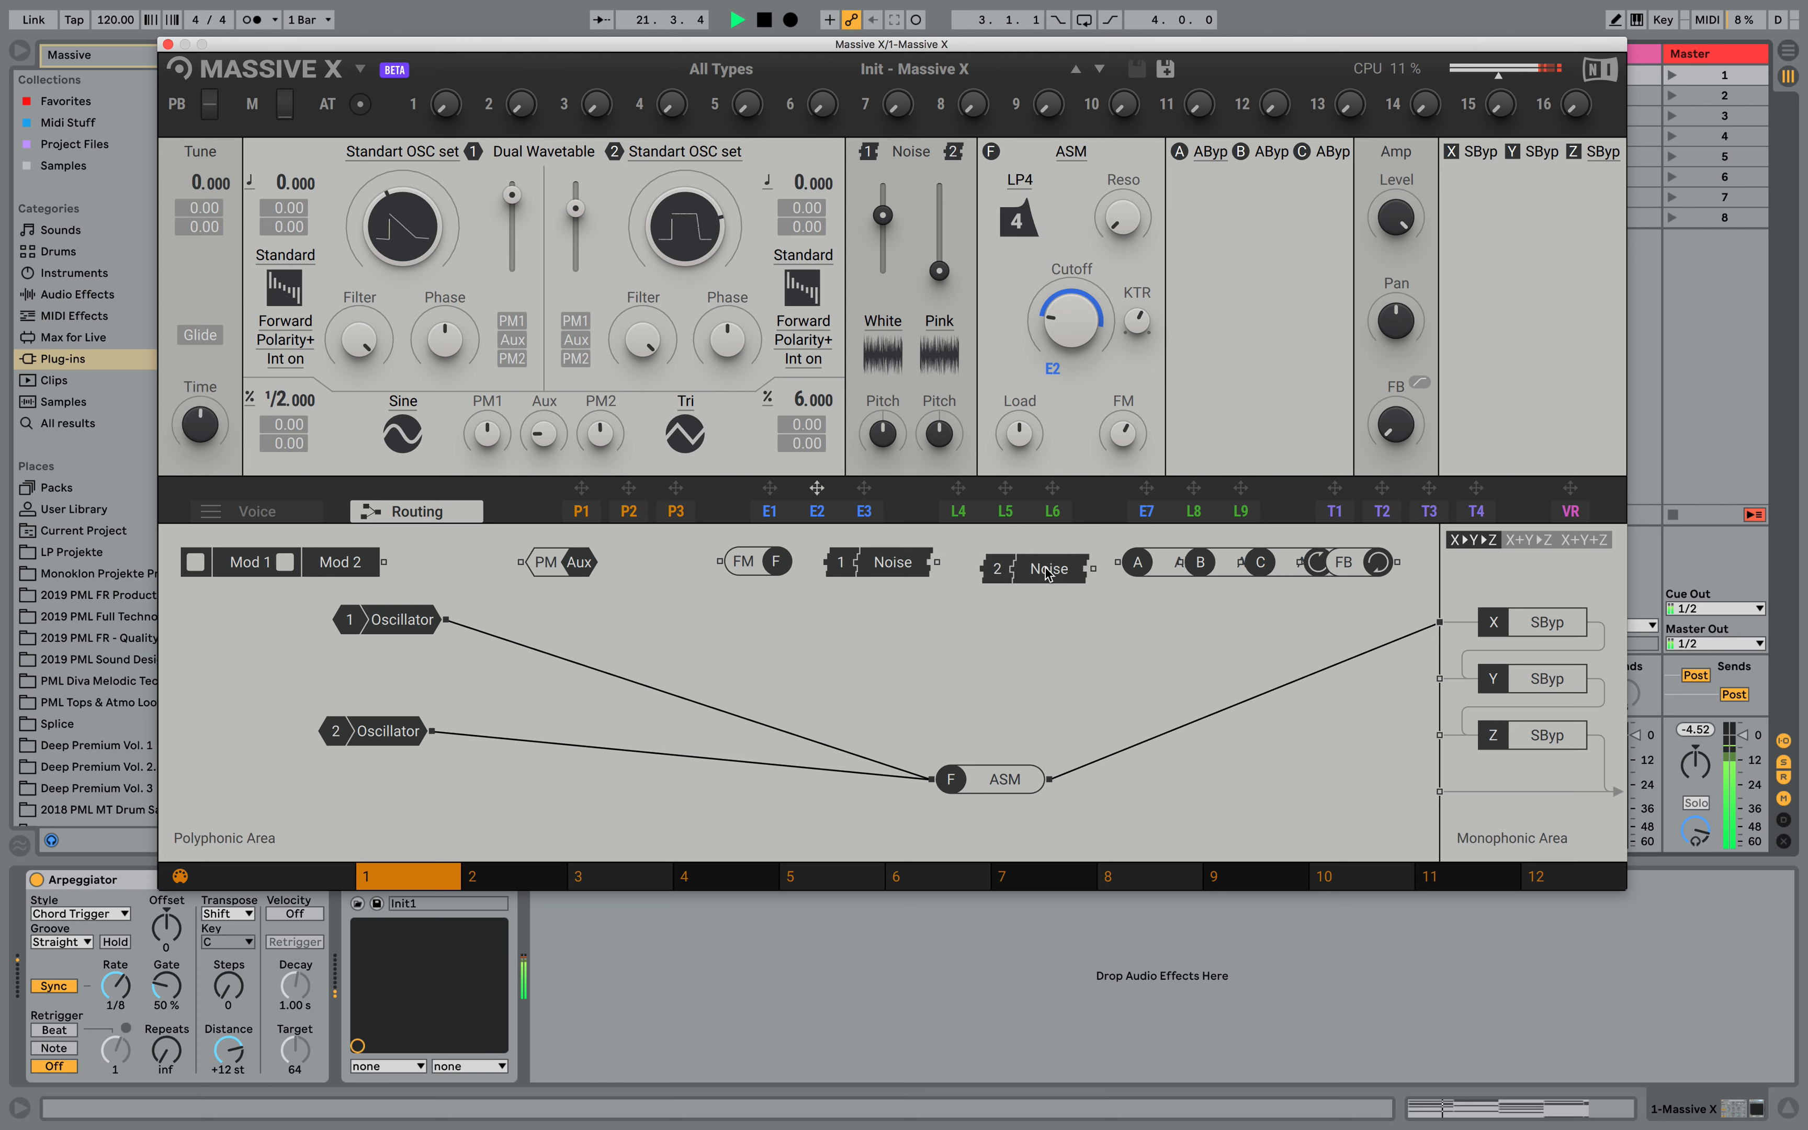
{"action": "left_click_drag", "start_coordinate": [913, 567], "coordinate": [934, 780]}
{"action": "left_click_drag", "start_coordinate": [975, 649], "coordinate": [837, 602]}
{"action": "mouse_move", "coordinate": [883, 216]}
{"action": "left_mouse_down"}
{"action": "mouse_move", "coordinate": [884, 187]}
{"action": "mouse_move", "coordinate": [883, 278]}
{"action": "mouse_move", "coordinate": [883, 188]}
{"action": "mouse_move", "coordinate": [877, 253]}
{"action": "left_mouse_up"}
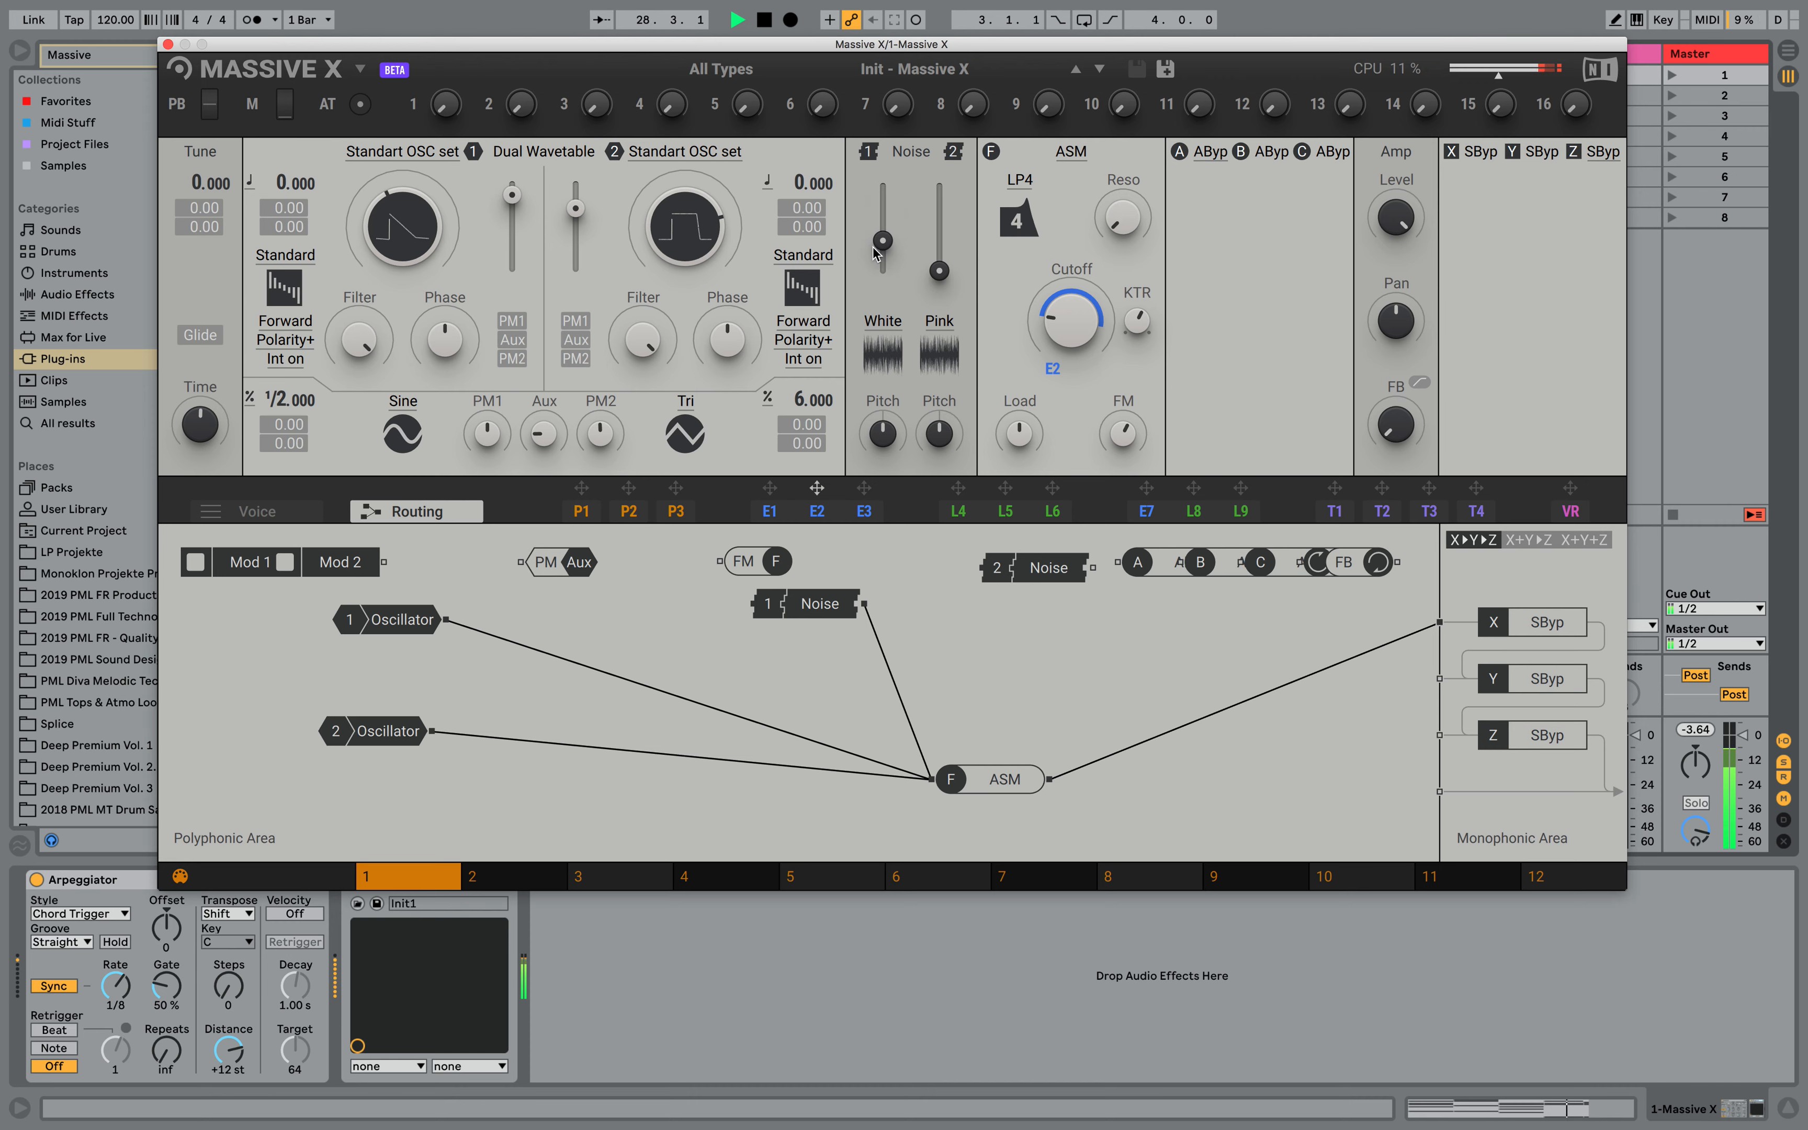
Assign envelope E2 to the Noise 1 level with a small positive amount and turn the base level fully down
{"action": "left_click", "coordinate": [817, 511]}
{"action": "left_click_drag", "start_coordinate": [817, 488], "coordinate": [883, 291]}
{"action": "left_click_drag", "start_coordinate": [883, 240], "coordinate": [883, 271]}
{"action": "left_click_drag", "start_coordinate": [883, 292], "coordinate": [884, 265]}
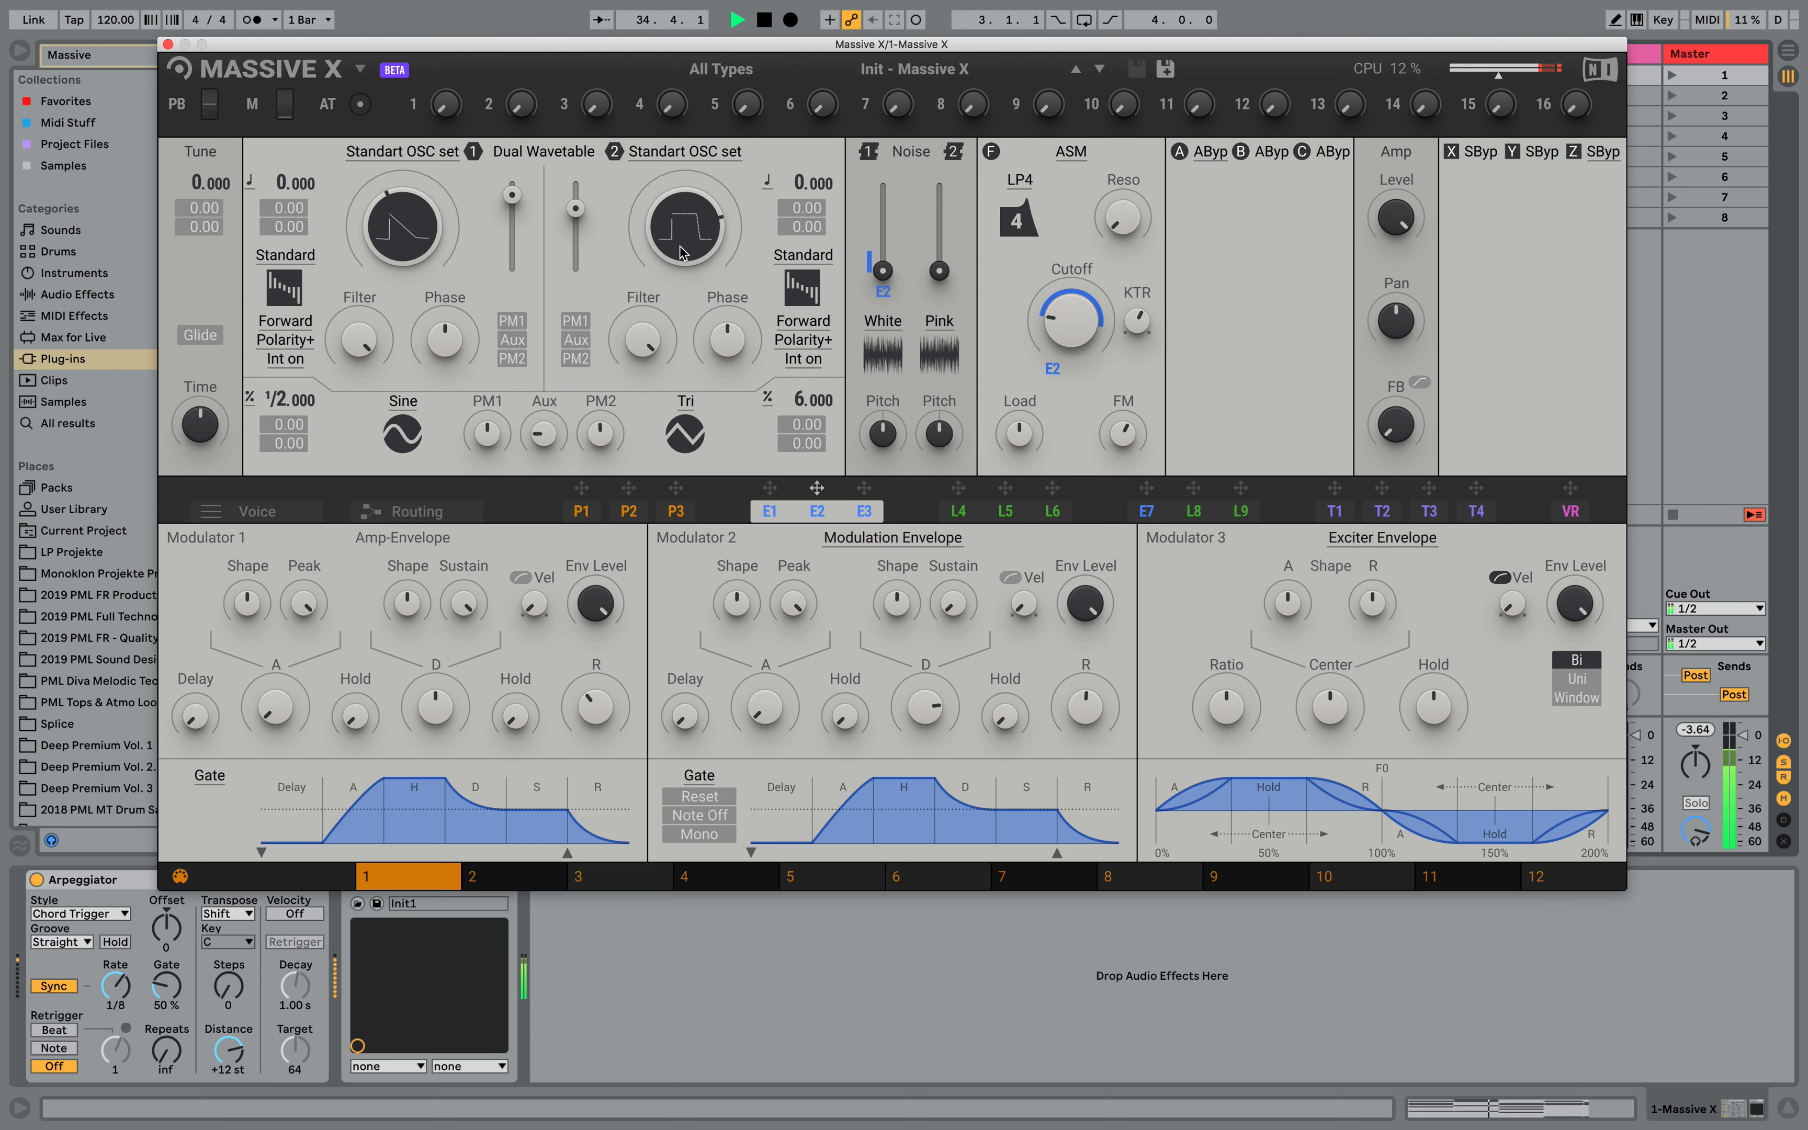
Turn Oscillator 2 fully down, raise Oscillator 1 to full level, and lower the filter cutoff
{"action": "left_click_drag", "start_coordinate": [575, 207], "coordinate": [575, 268]}
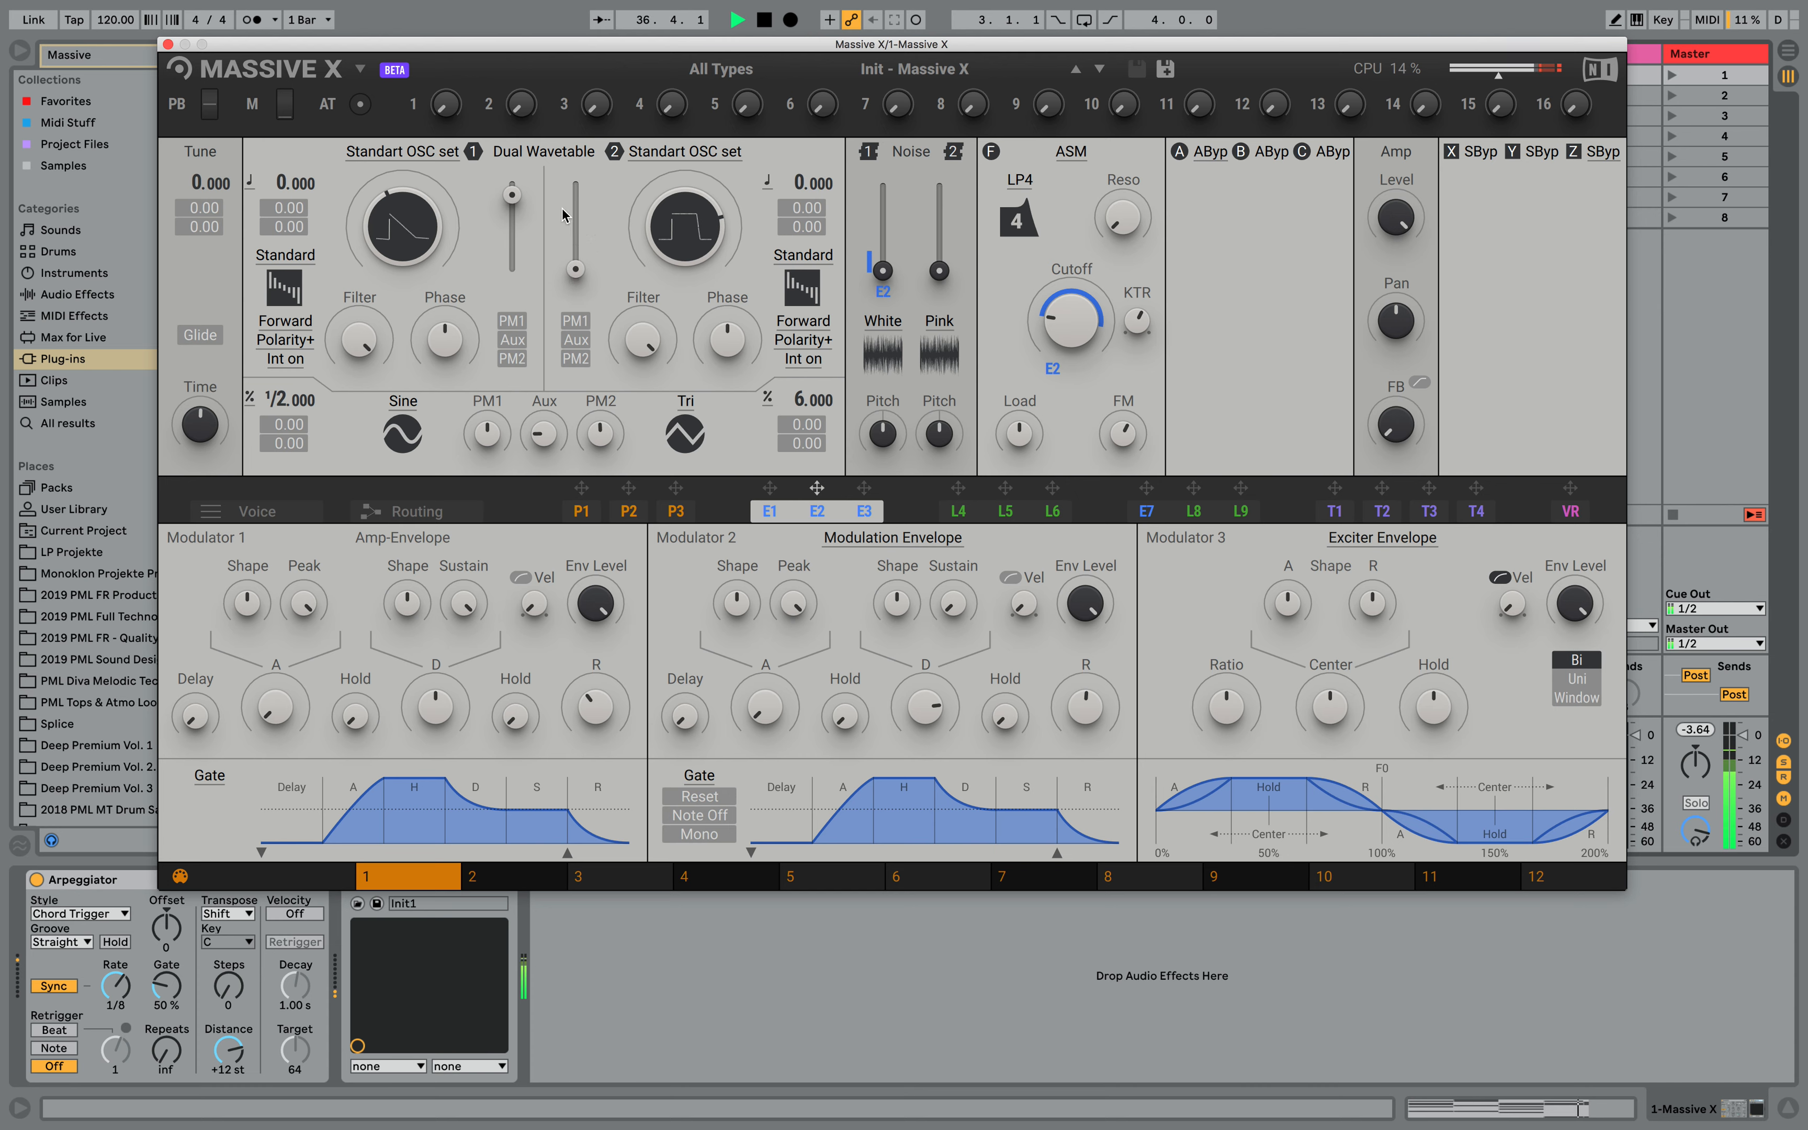
{"action": "left_click_drag", "start_coordinate": [512, 194], "coordinate": [512, 186]}
{"action": "left_click_drag", "start_coordinate": [1049, 316], "coordinate": [1049, 353]}
Load the Reverb effect into insert slot X and choose its Big Synth type
{"action": "left_click", "coordinate": [1480, 153]}
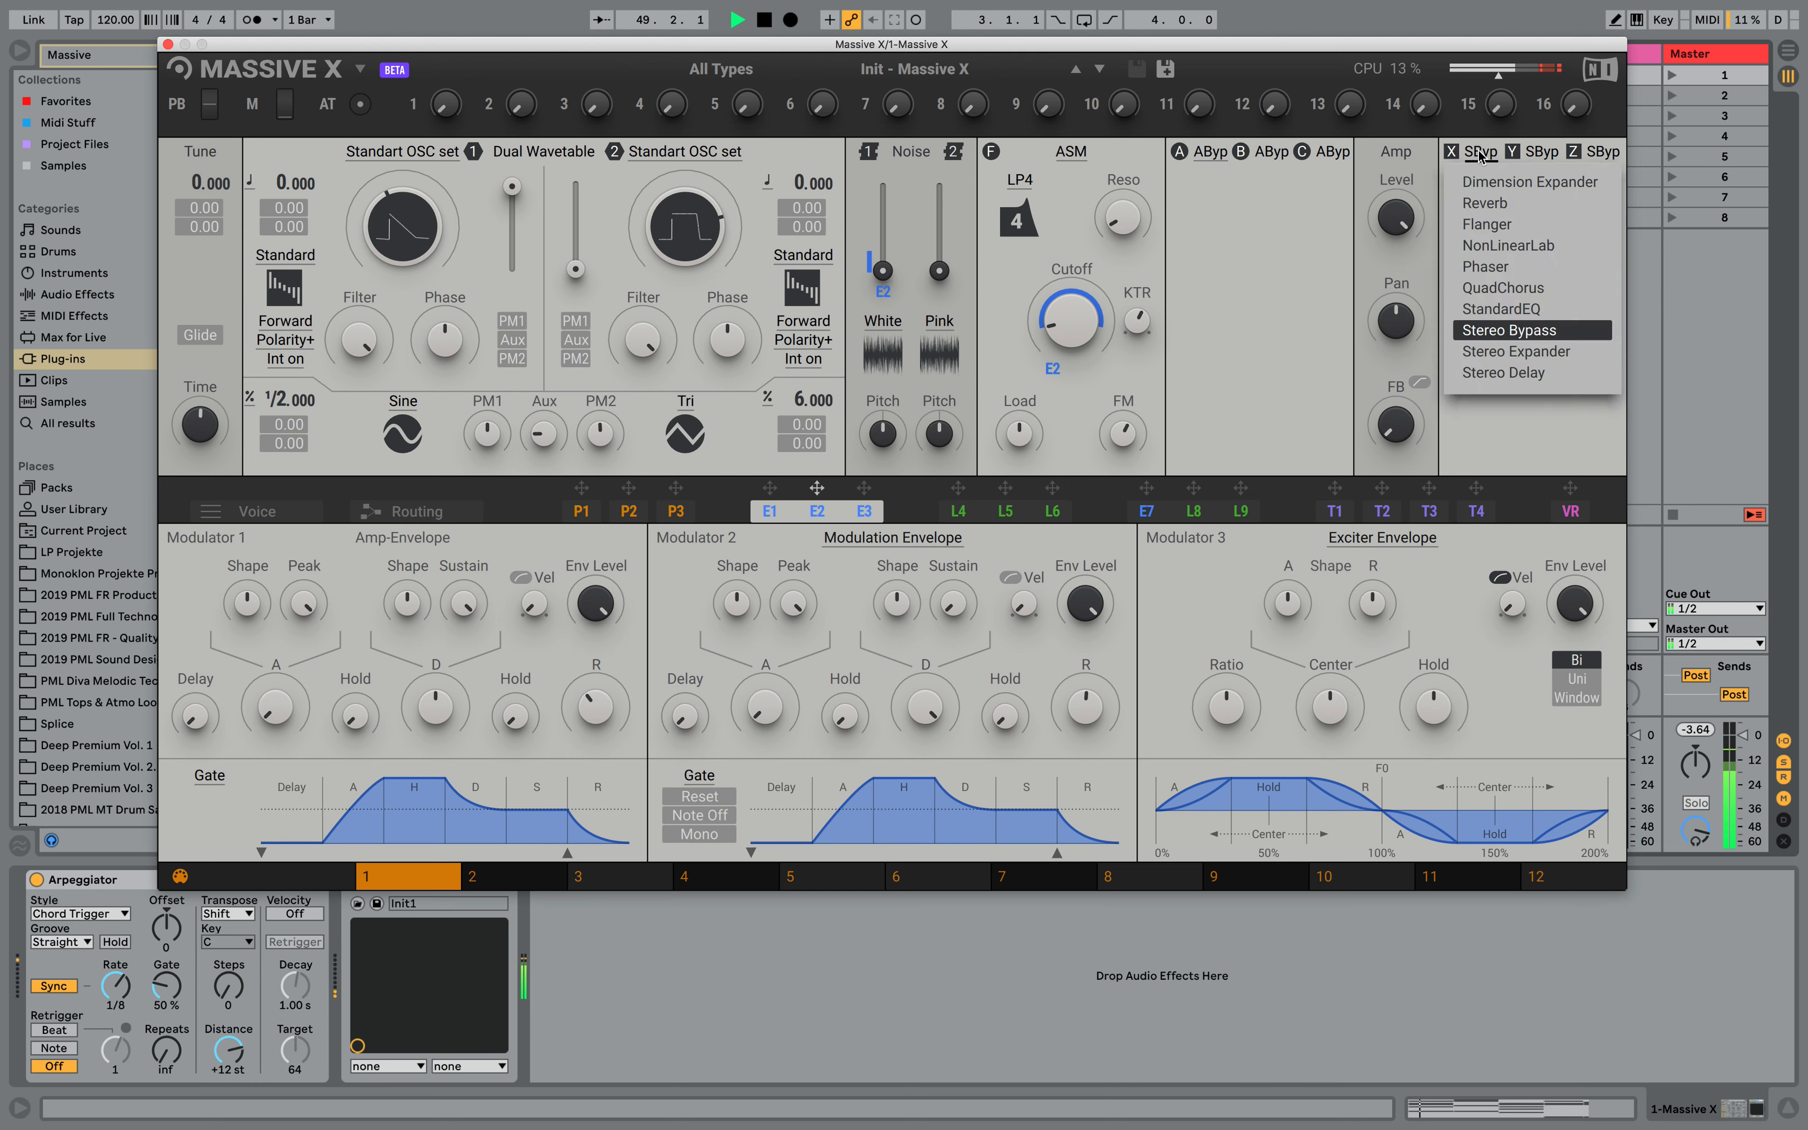
{"action": "left_click", "coordinate": [1524, 204]}
{"action": "left_click", "coordinate": [1533, 176]}
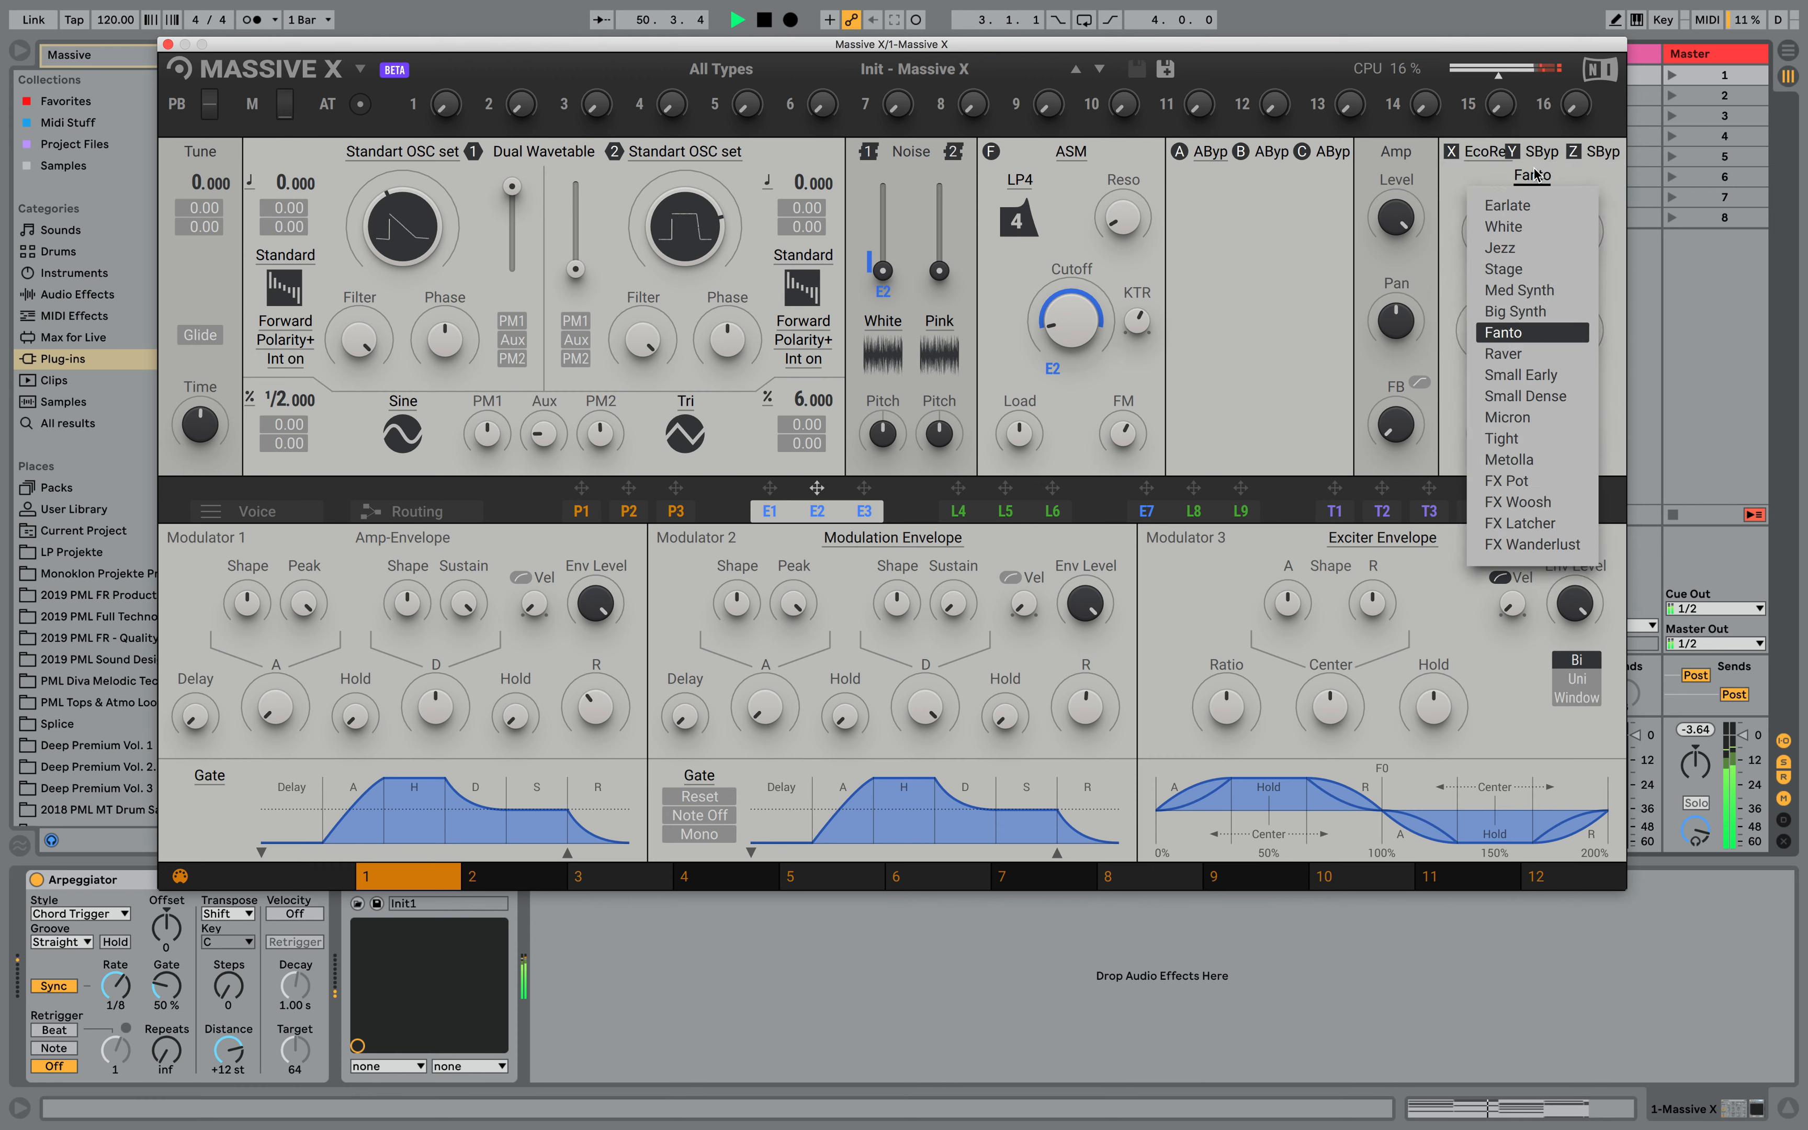
{"action": "left_click", "coordinate": [1545, 311]}
Lower the reverb's dry/wet mix and increase its size and delay
{"action": "left_click_drag", "start_coordinate": [1578, 225], "coordinate": [1578, 254]}
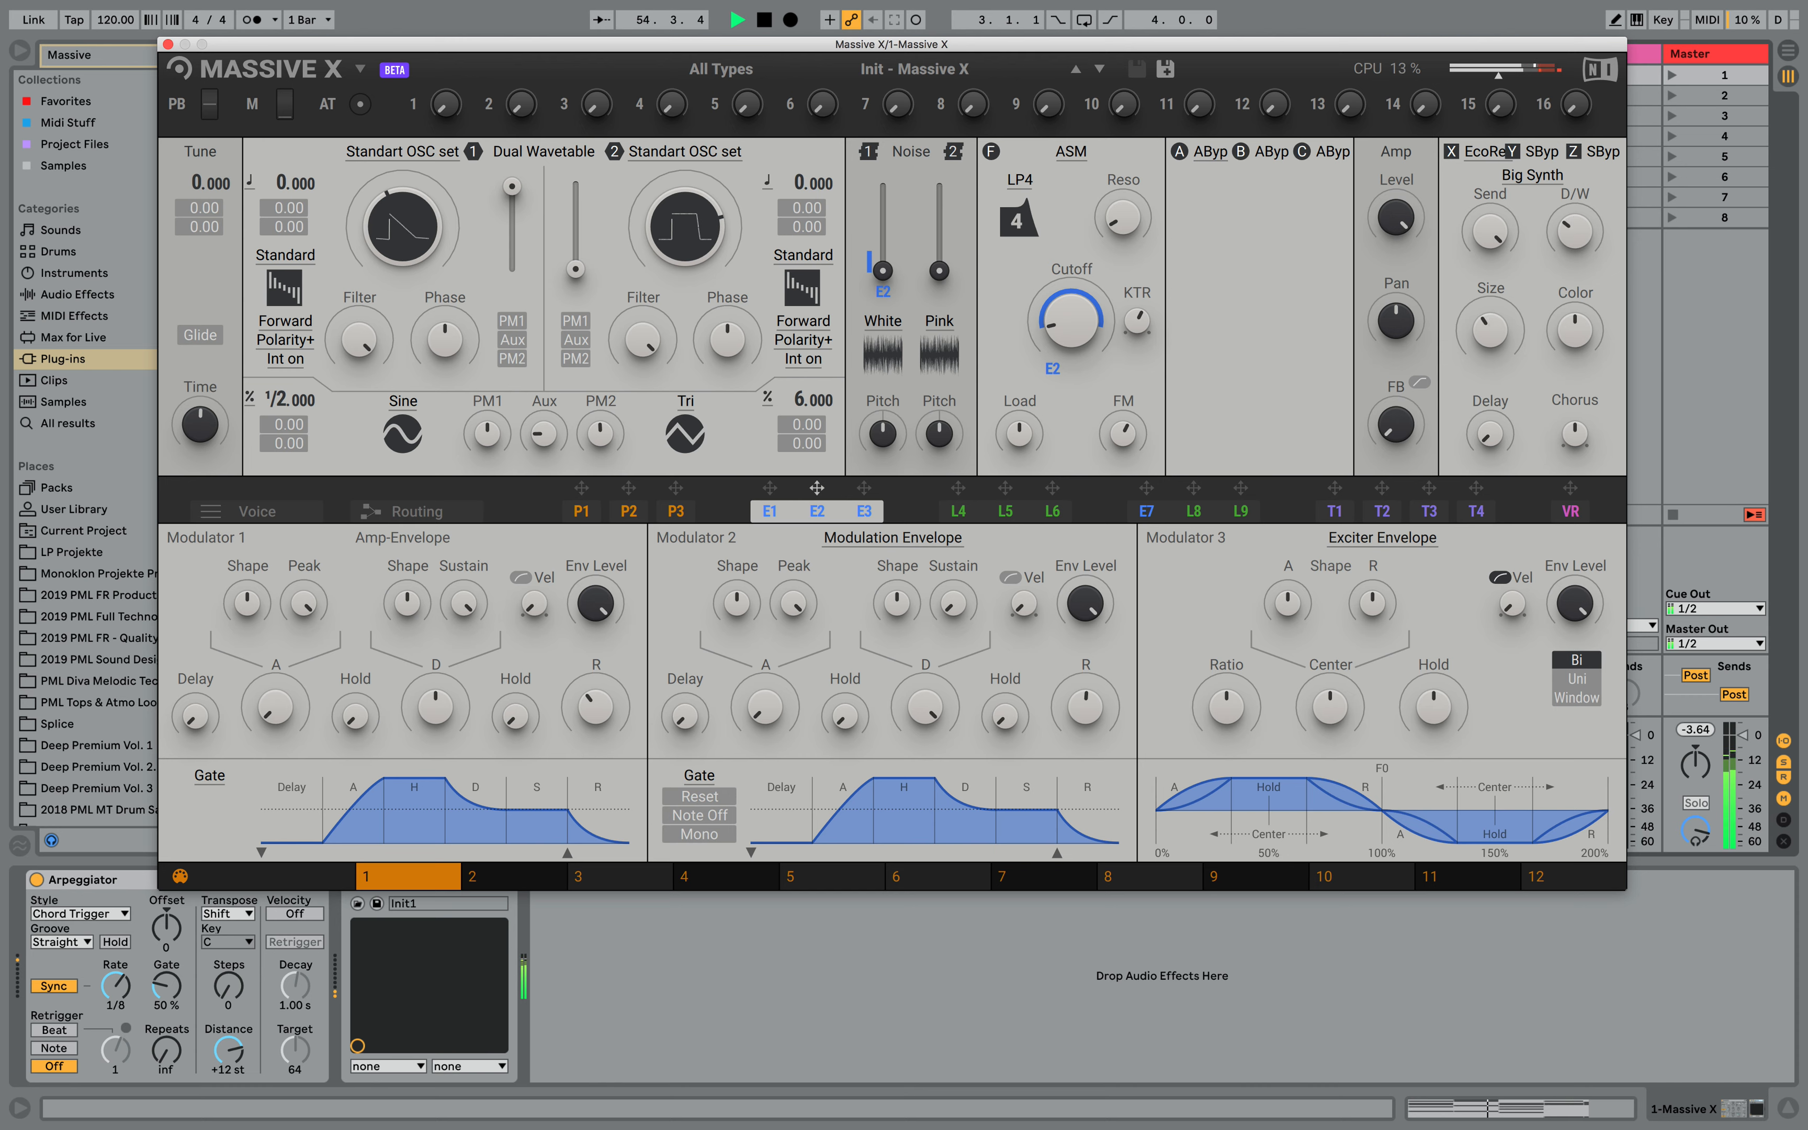
{"action": "left_click_drag", "start_coordinate": [1578, 226], "coordinate": [1578, 277]}
{"action": "left_click_drag", "start_coordinate": [1492, 330], "coordinate": [1491, 293]}
{"action": "left_click_drag", "start_coordinate": [1491, 433], "coordinate": [1491, 388]}
{"action": "left_click_drag", "start_coordinate": [1563, 237], "coordinate": [1563, 253]}
{"action": "left_click", "coordinate": [462, 521]}
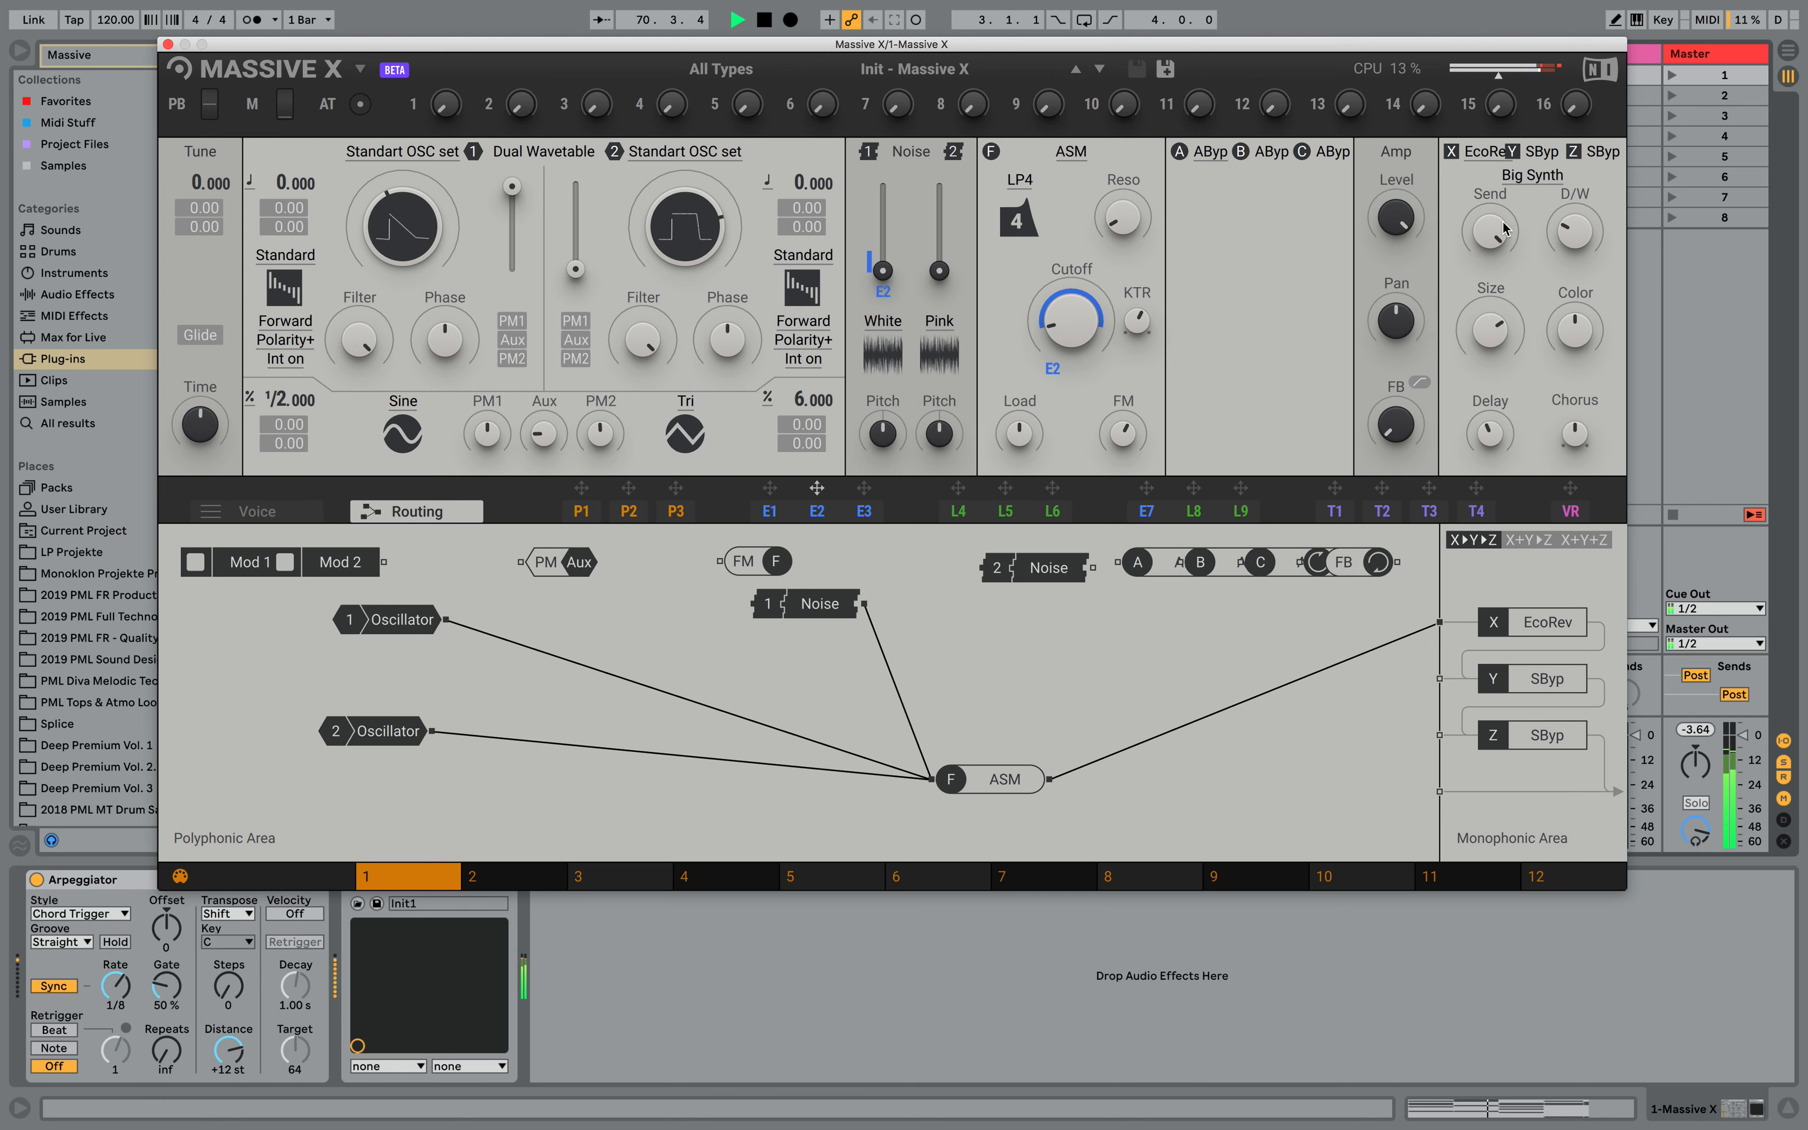
{"action": "left_click_drag", "start_coordinate": [1575, 232], "coordinate": [1574, 246]}
Load a Stereo Delay into insert slot Y with tempo sync on, using 1/16 for the left and 4/16 for the right
{"action": "left_click", "coordinate": [1541, 151]}
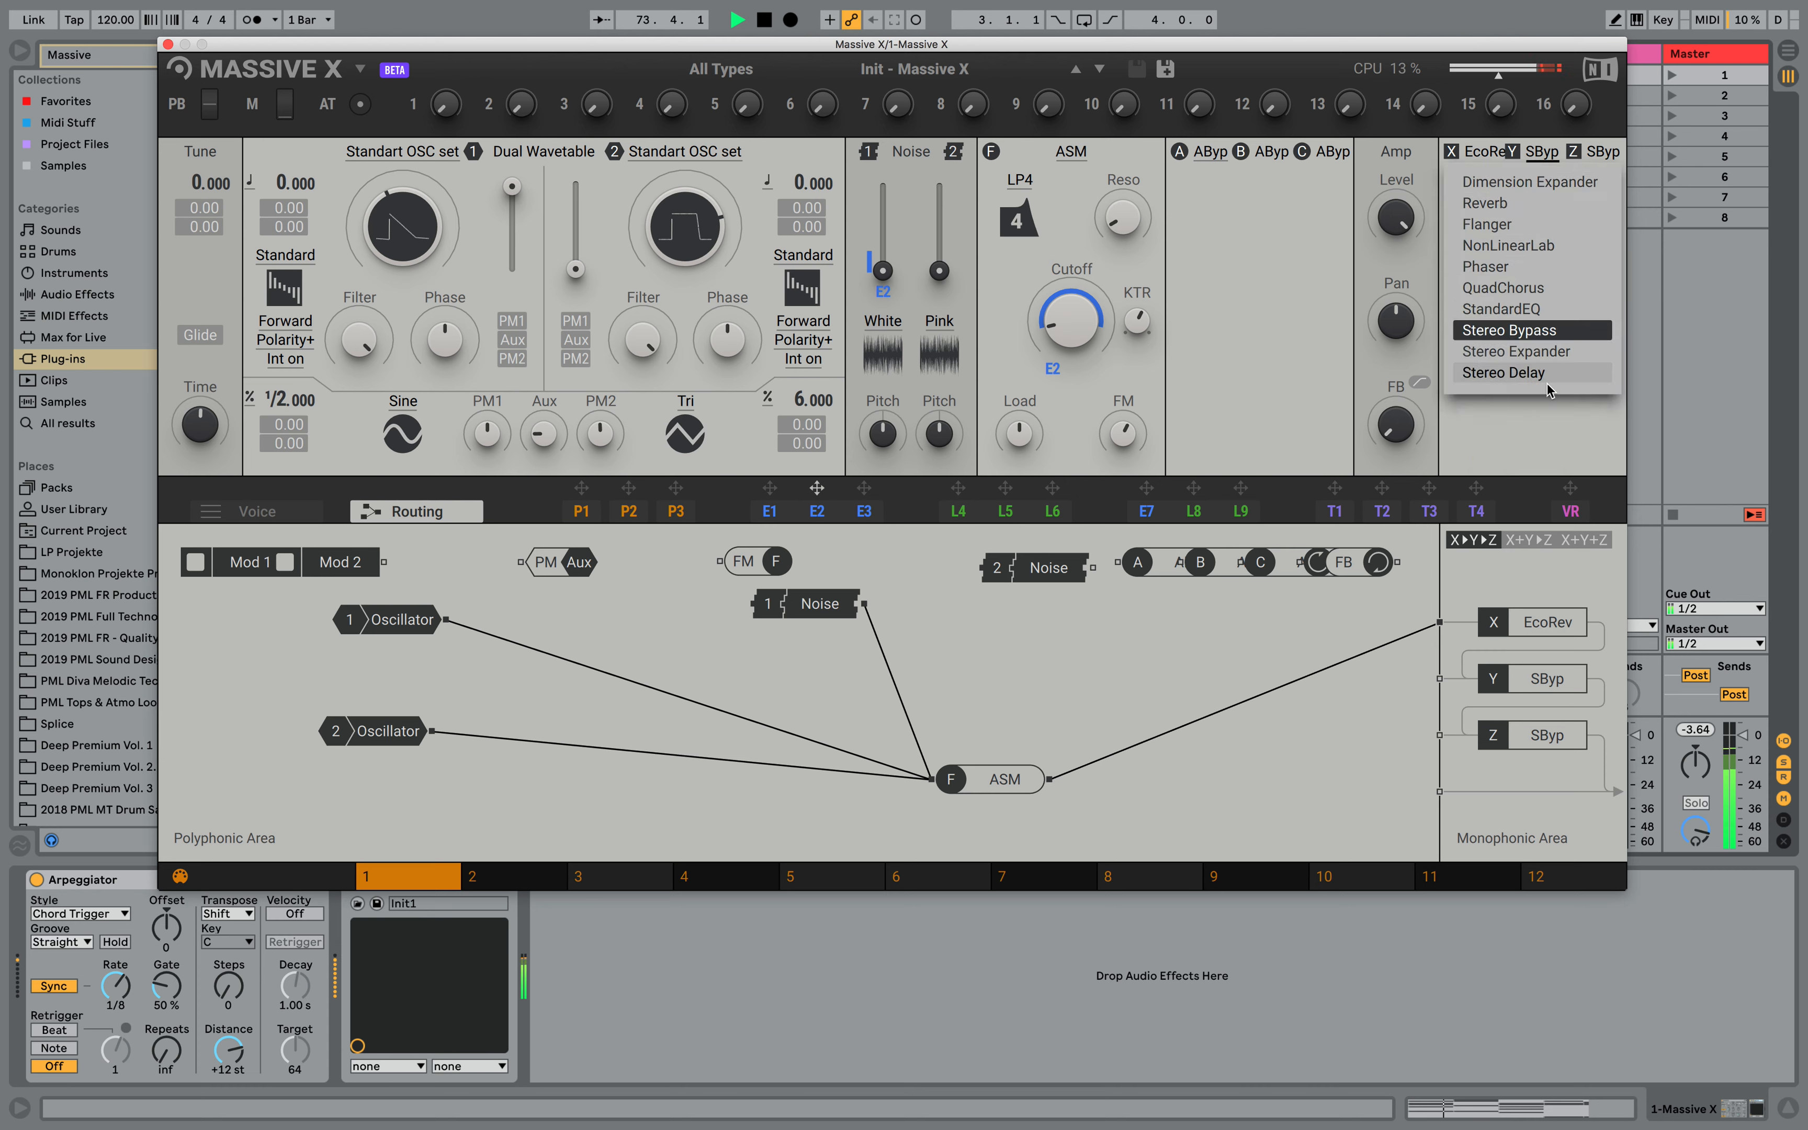
{"action": "left_click", "coordinate": [1545, 374]}
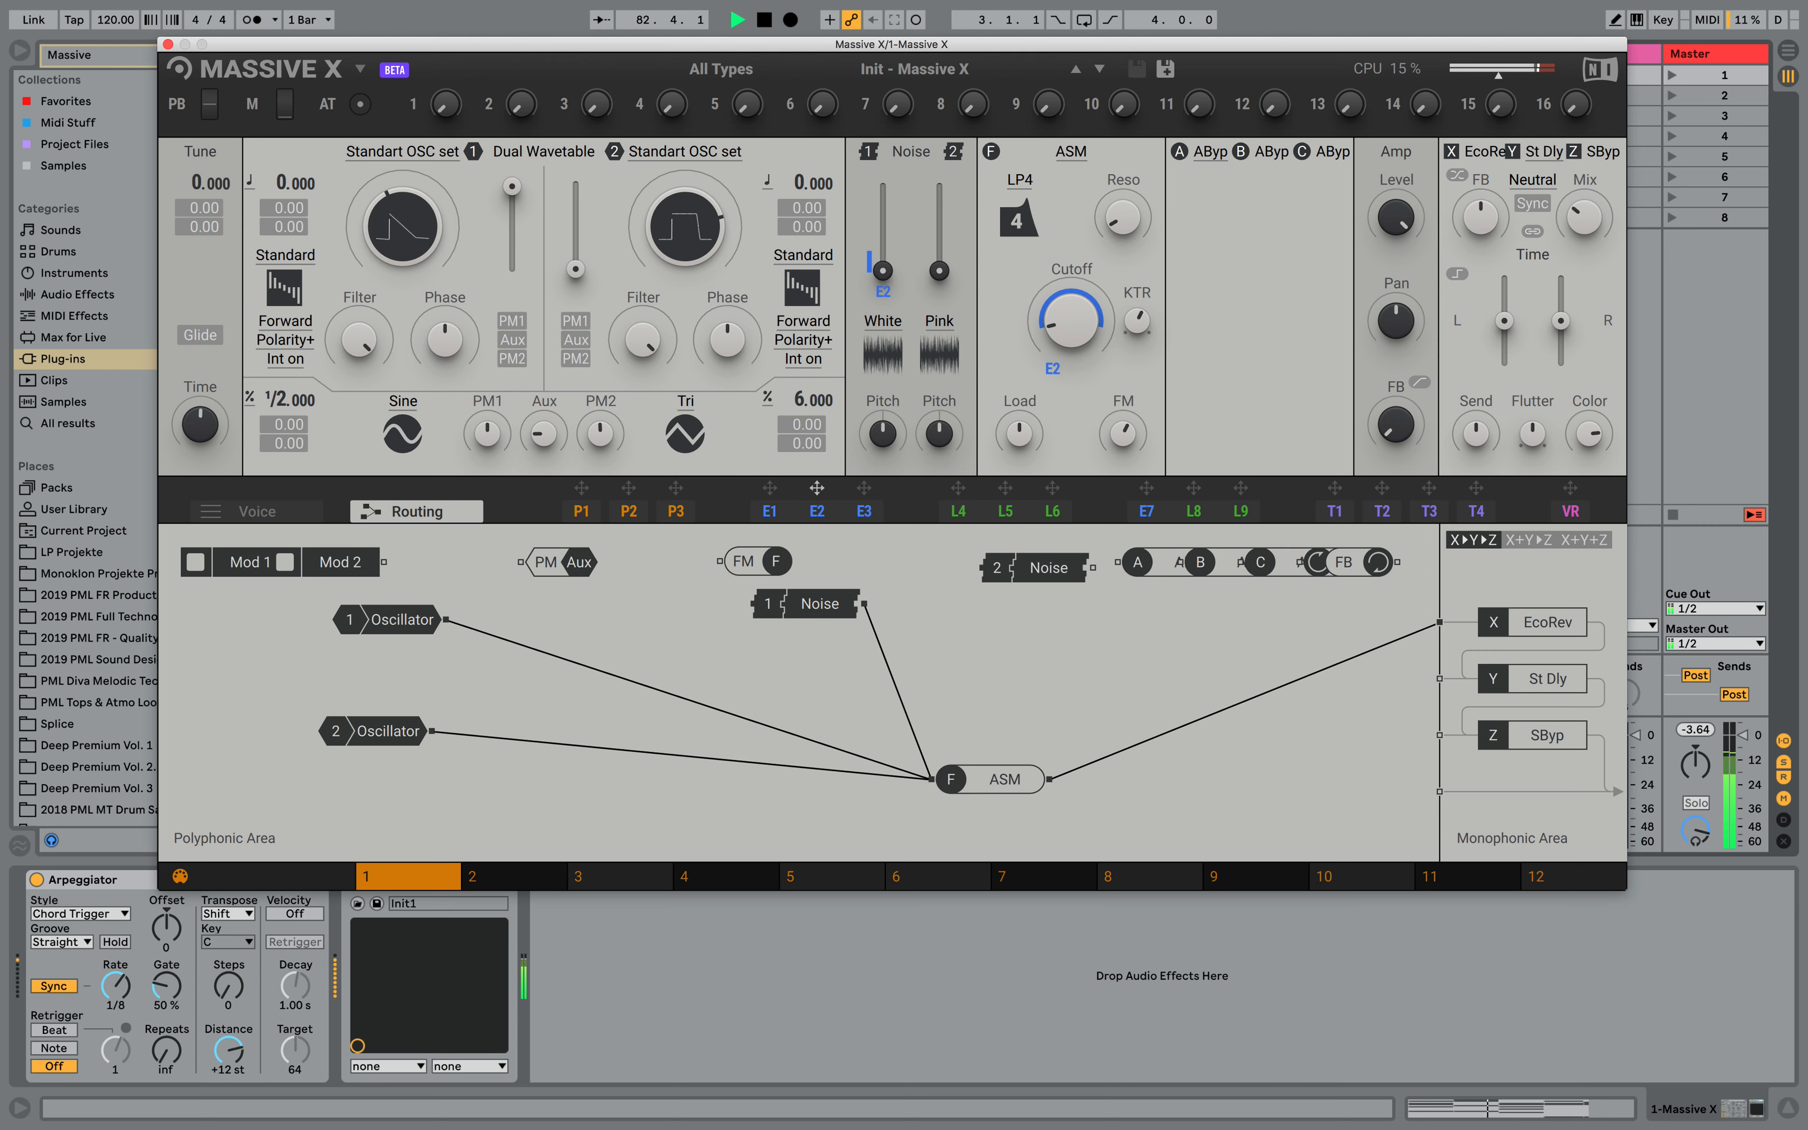
{"action": "left_click", "coordinate": [1543, 205]}
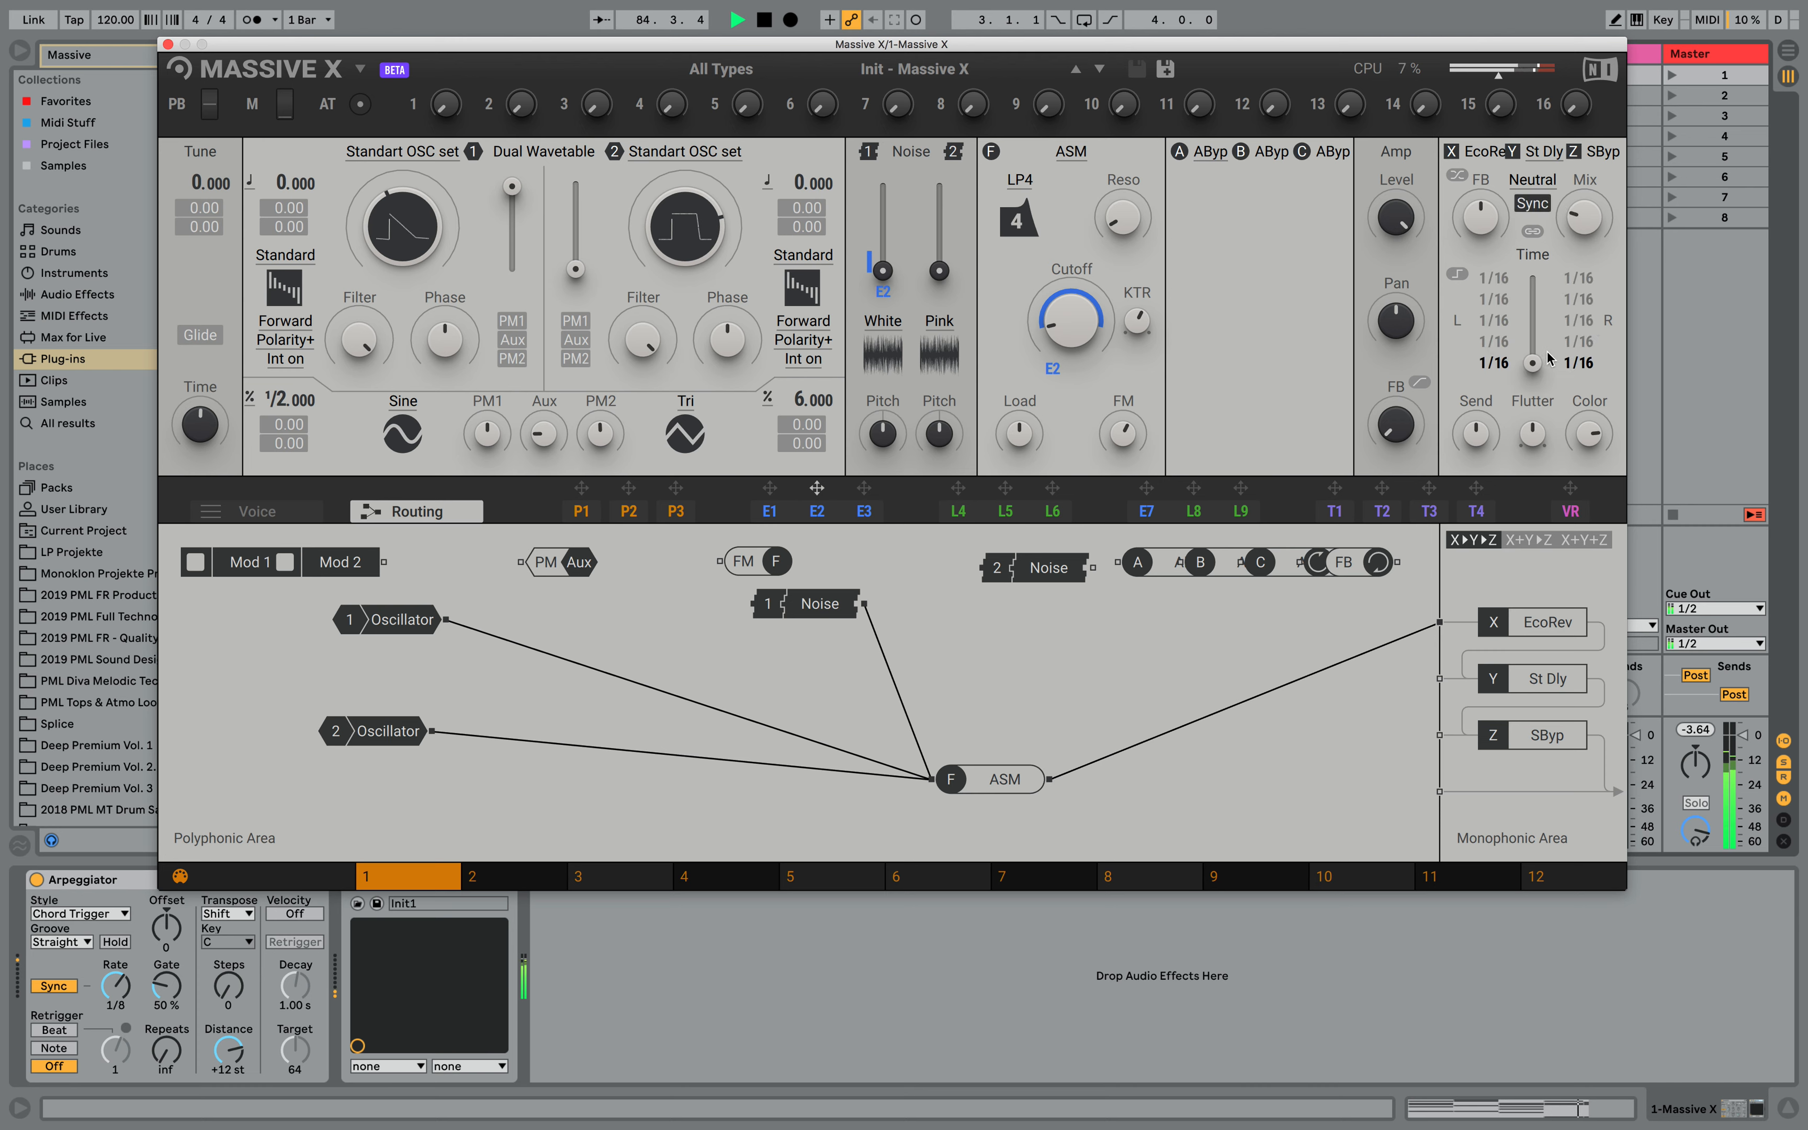
{"action": "left_click_drag", "start_coordinate": [1532, 363], "coordinate": [1533, 319]}
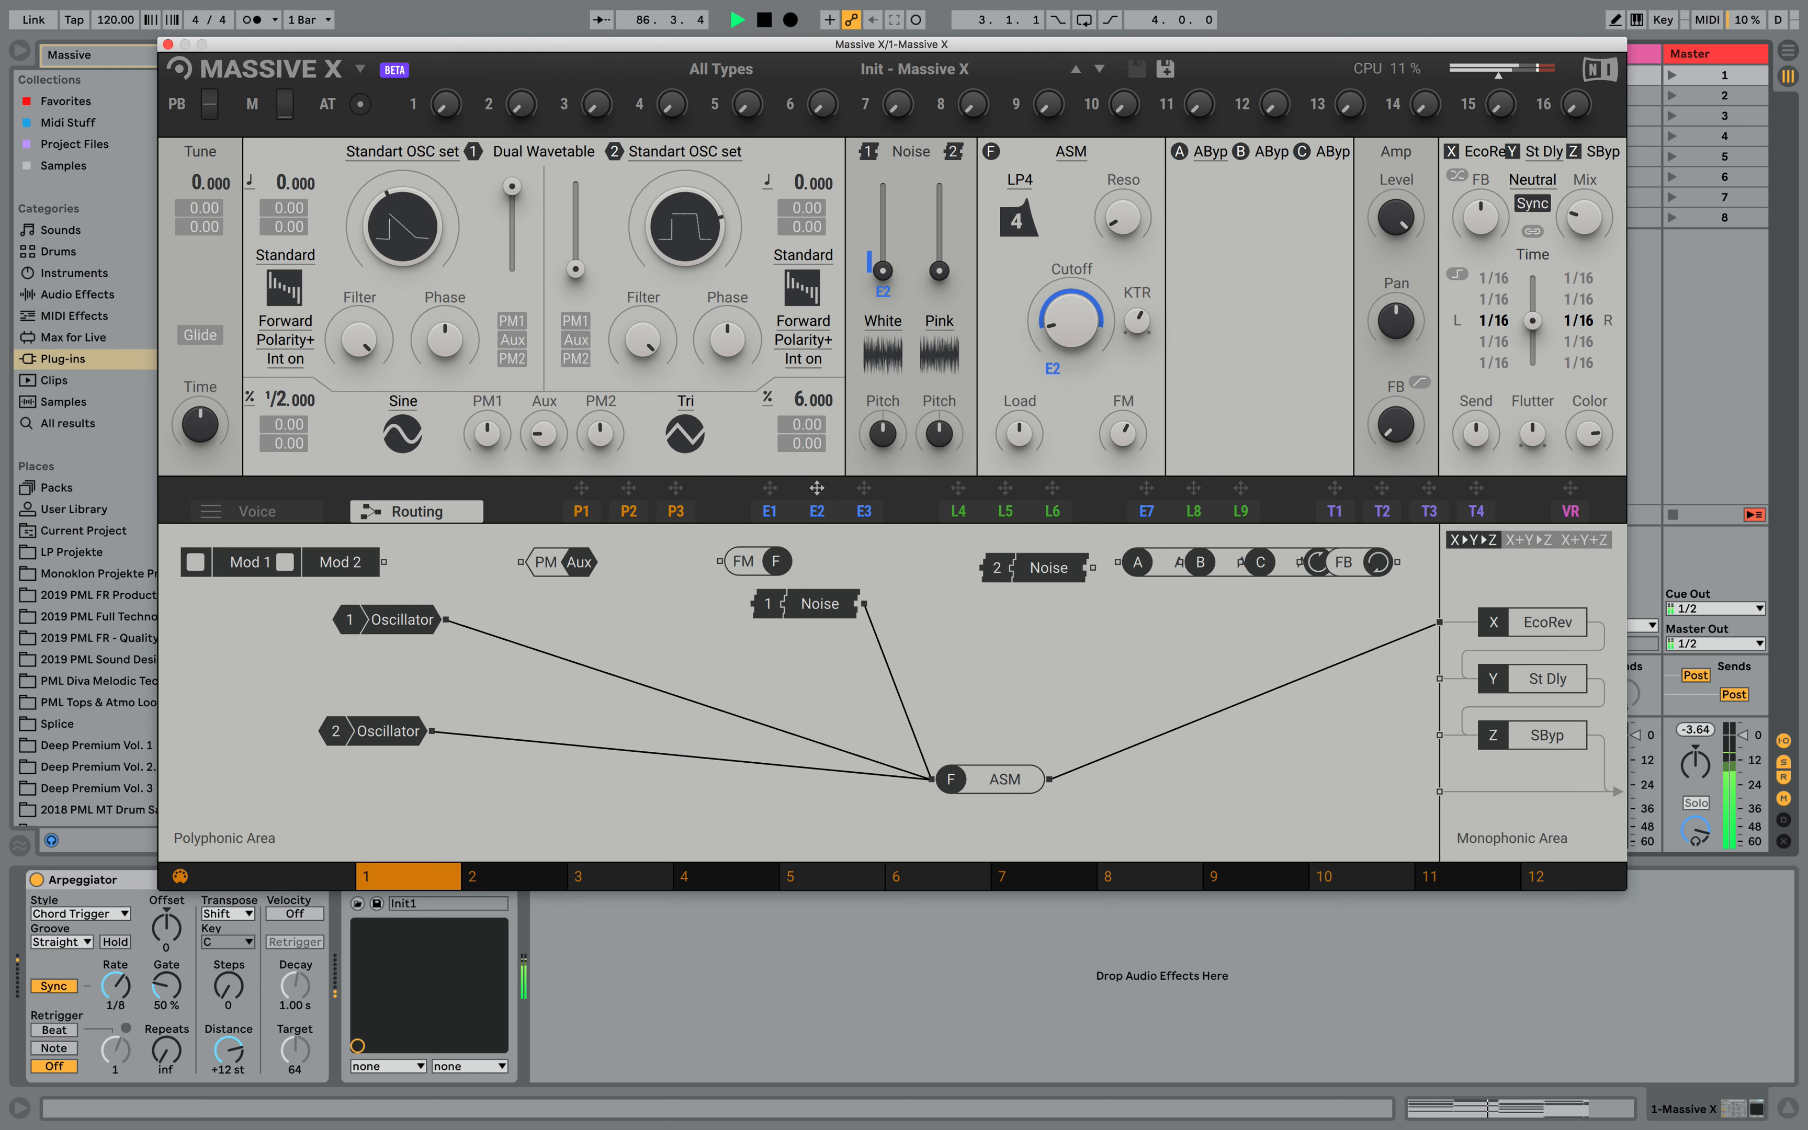
{"action": "left_click_drag", "start_coordinate": [1568, 321], "coordinate": [1568, 299]}
Adjust the stereo delay's mix and lower the filter cutoff slightly
{"action": "left_click_drag", "start_coordinate": [1582, 214], "coordinate": [1582, 120]}
{"action": "left_click_drag", "start_coordinate": [1582, 217], "coordinate": [1581, 232]}
{"action": "left_click_drag", "start_coordinate": [1582, 216], "coordinate": [1581, 225]}
{"action": "left_click_drag", "start_coordinate": [1057, 337], "coordinate": [1054, 345]}
Shorten the modulation envelope's decay, slightly lengthen the amp envelope's decay, and readjust the filter cutoff
{"action": "left_click", "coordinate": [771, 511]}
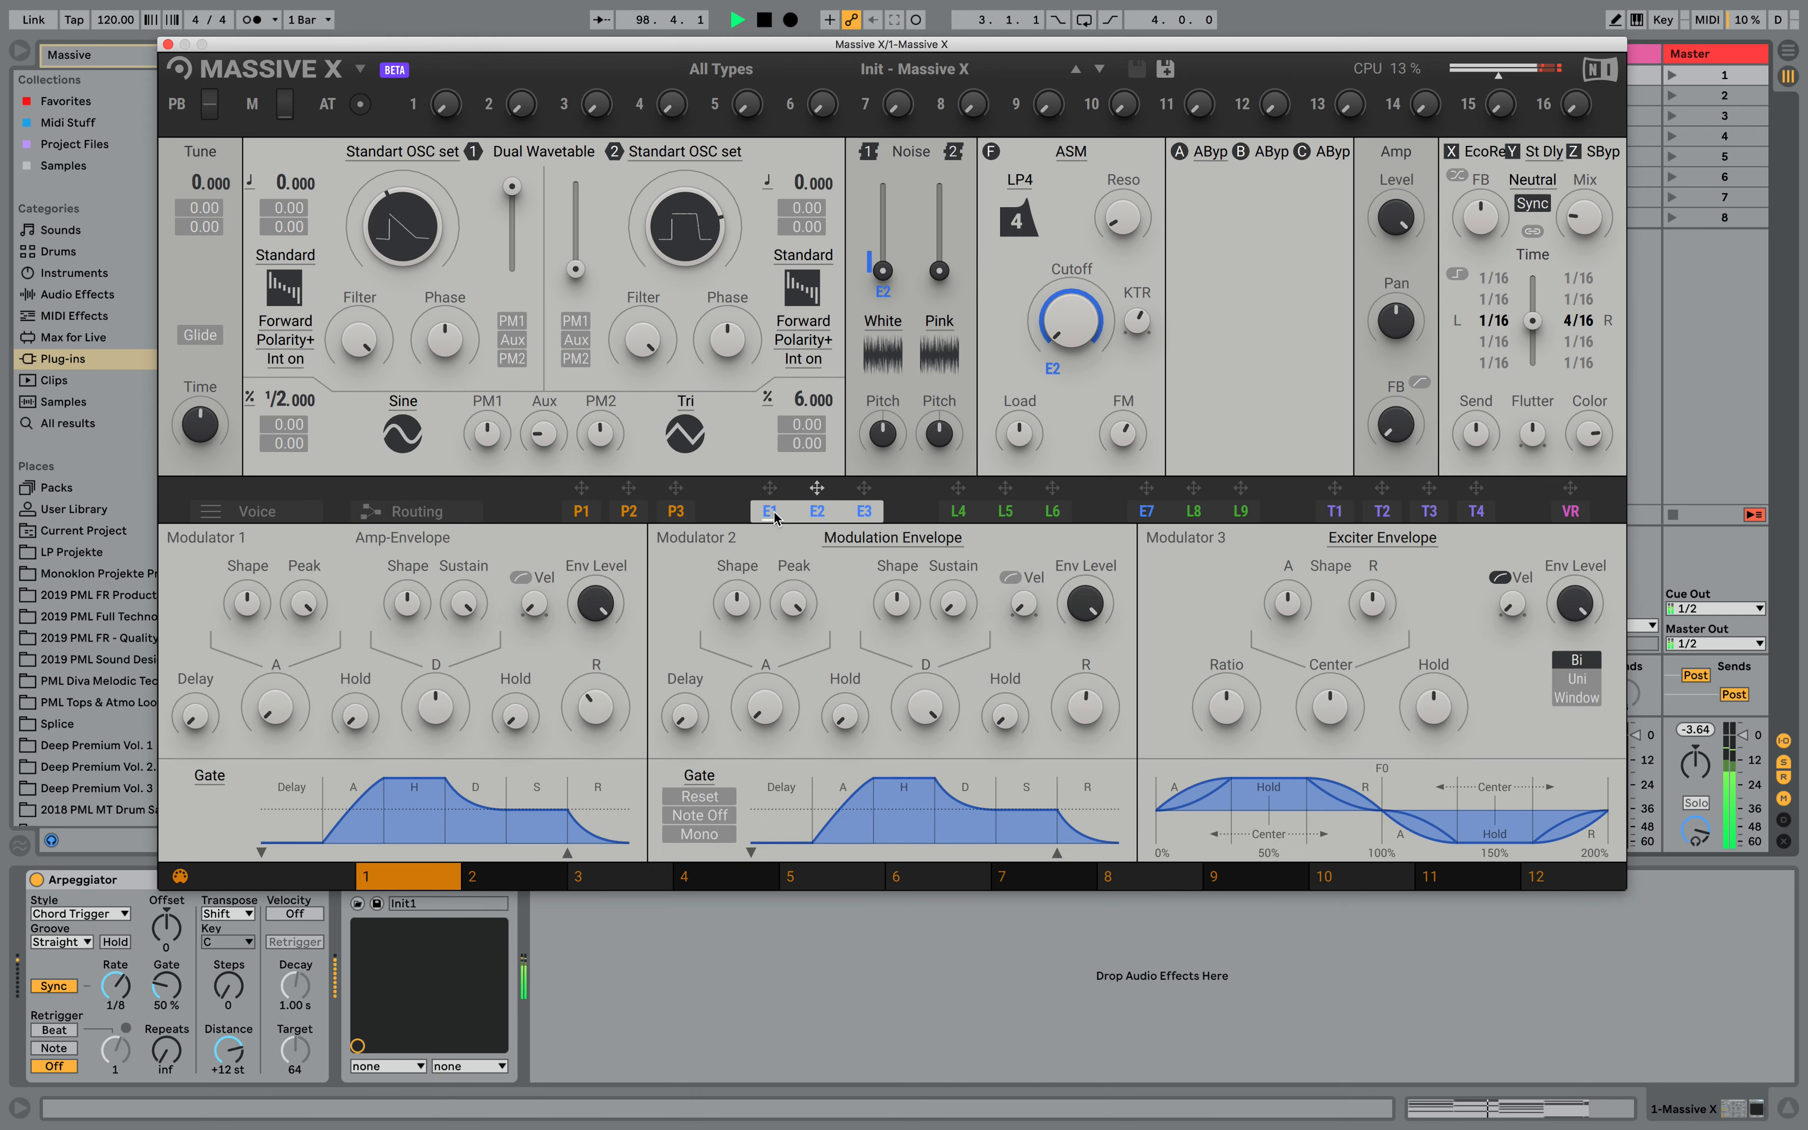
{"action": "left_click_drag", "start_coordinate": [436, 706], "coordinate": [436, 716]}
{"action": "left_click_drag", "start_coordinate": [940, 734], "coordinate": [940, 759]}
{"action": "left_click_drag", "start_coordinate": [434, 706], "coordinate": [435, 677]}
{"action": "left_click_drag", "start_coordinate": [1074, 354], "coordinate": [1074, 354]}
Change Modulator 3 from Exciter Envelope to Modulation Envelope
{"action": "left_click", "coordinate": [257, 512]}
{"action": "mouse_move", "coordinate": [864, 512]}
{"action": "left_mouse_down"}
{"action": "mouse_move", "coordinate": [976, 438]}
{"action": "mouse_move", "coordinate": [869, 479]}
{"action": "left_mouse_up"}
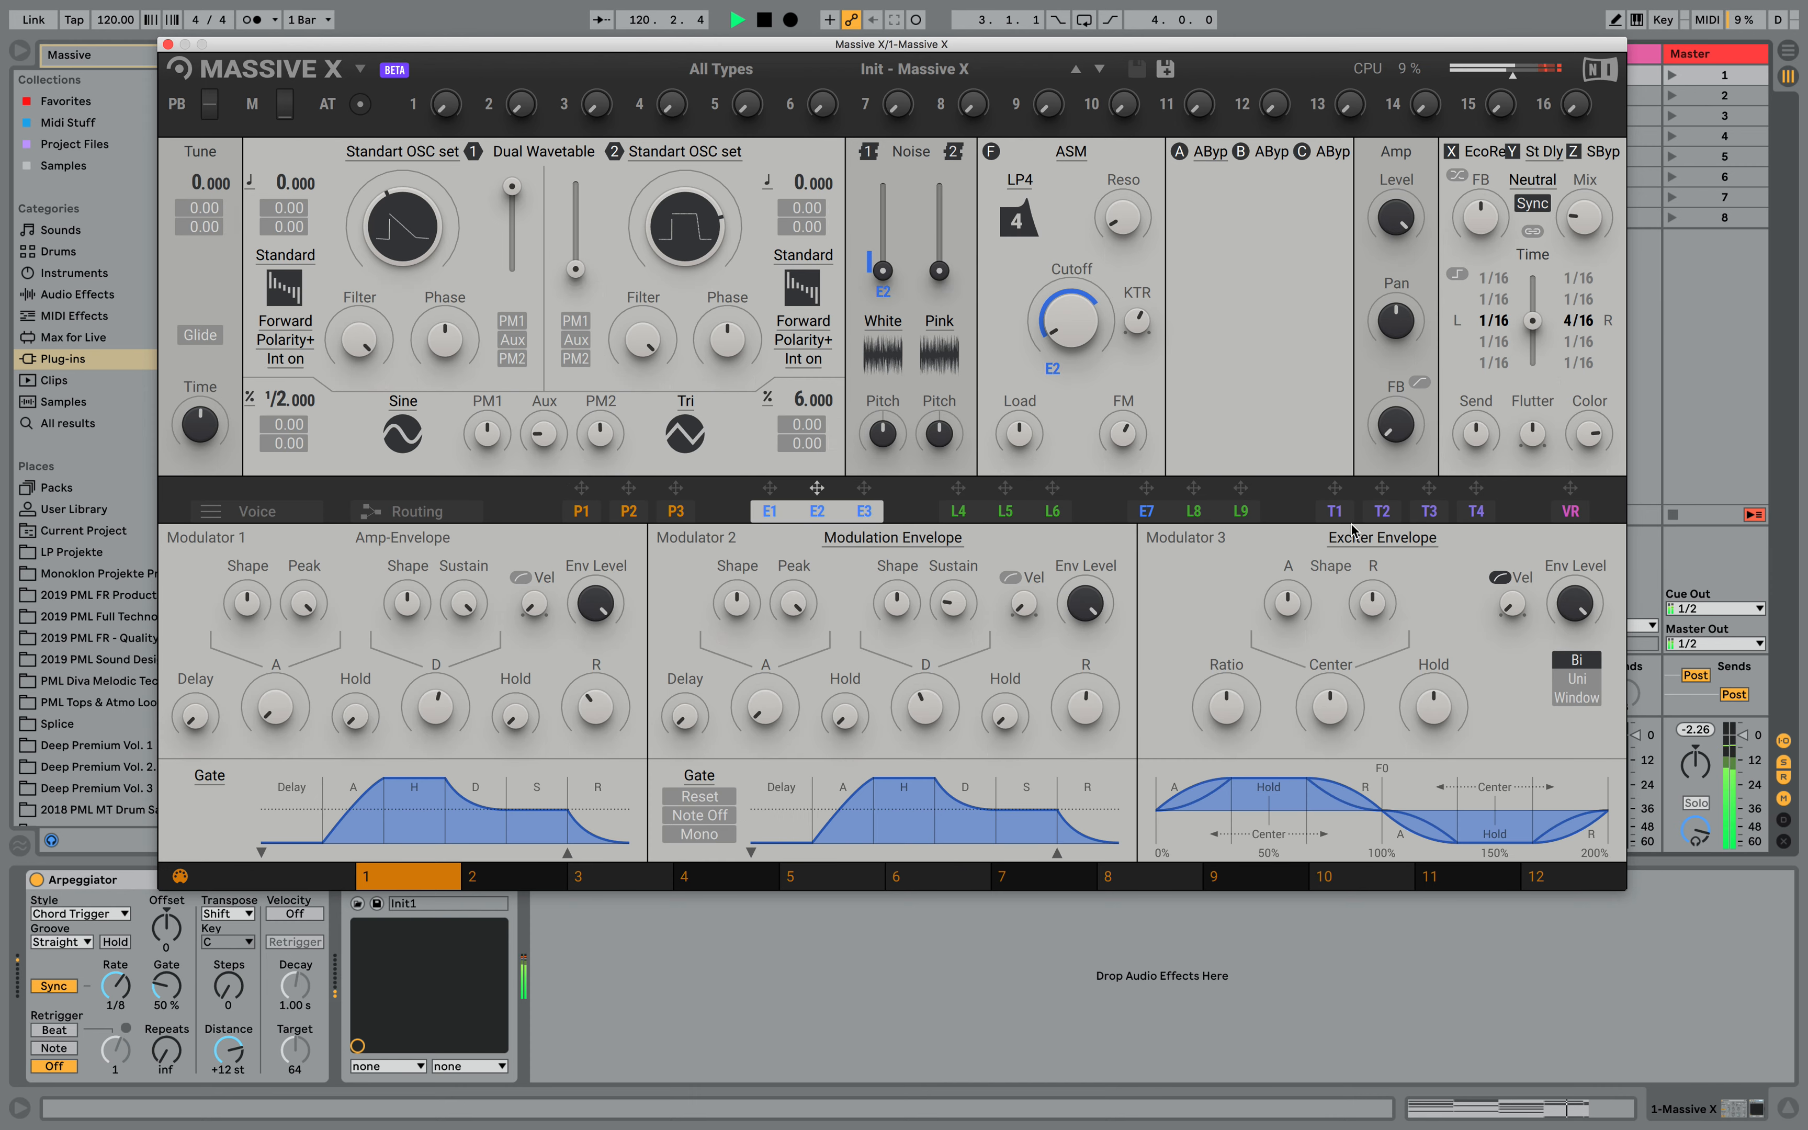
{"action": "left_click", "coordinate": [1383, 539]}
{"action": "left_click", "coordinate": [1449, 570]}
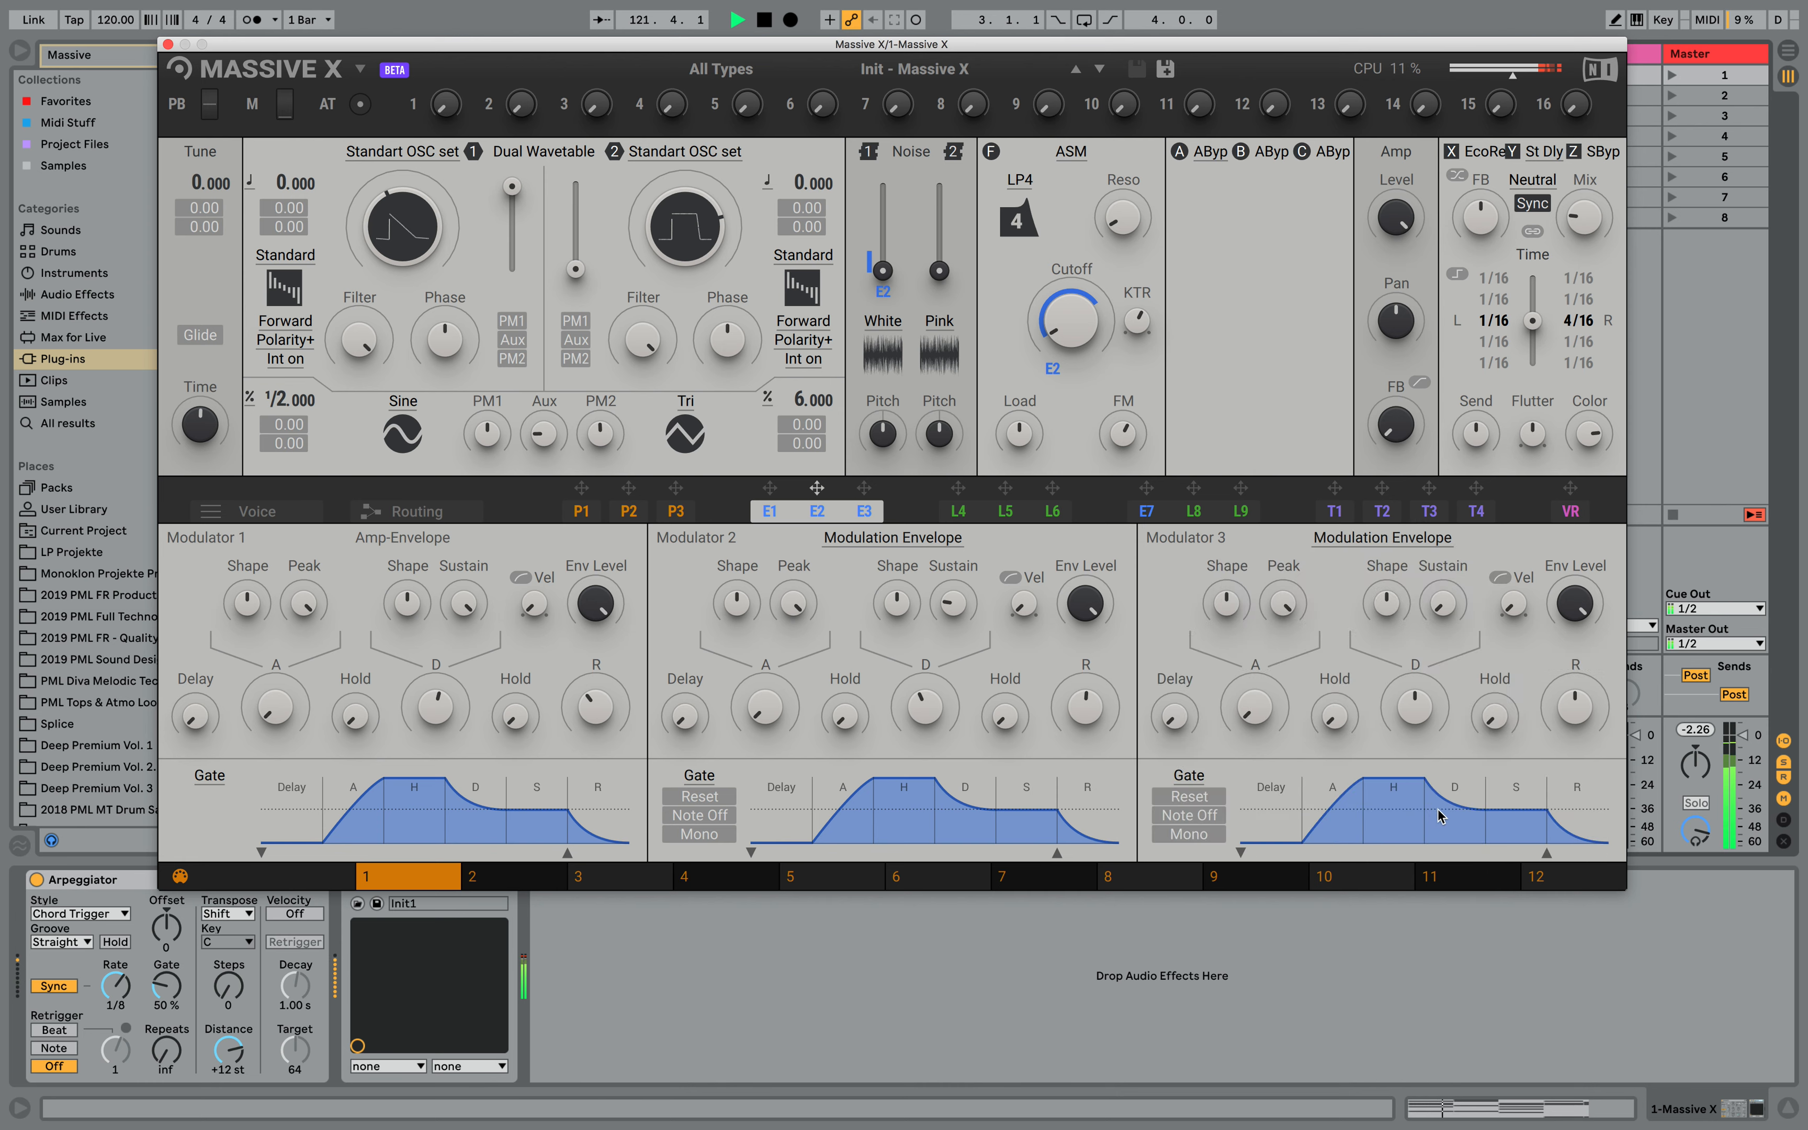
{"action": "left_click", "coordinate": [907, 539]}
{"action": "left_click", "coordinate": [882, 589]}
Assign envelope E3 to Oscillator 2's pitch with an amount of -12.00 and raise Oscillator 2 to full level
{"action": "left_click_drag", "start_coordinate": [864, 488], "coordinate": [799, 209]}
{"action": "left_click_drag", "start_coordinate": [577, 270], "coordinate": [576, 184]}
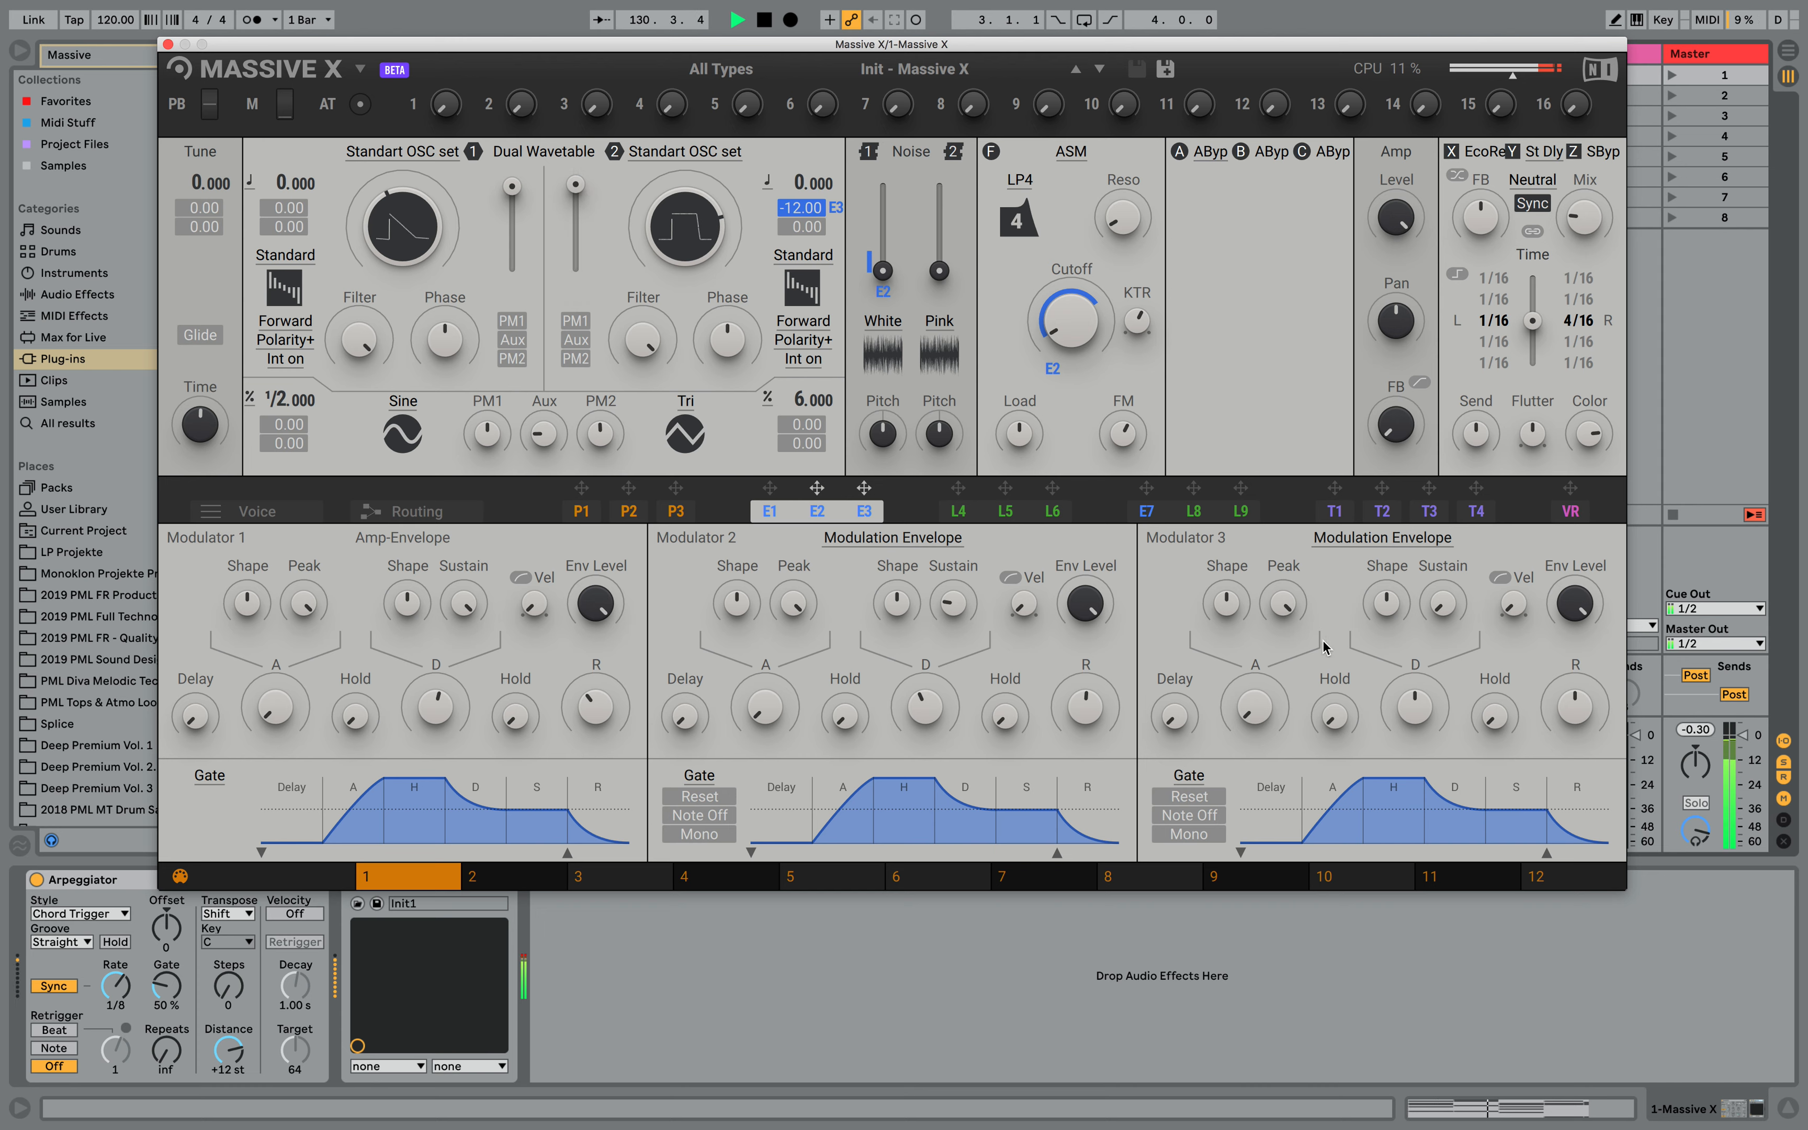
Shorten the decay of envelope E3 and assign it to Oscillator 1's pitch with an amount of -12.00
{"action": "left_click_drag", "start_coordinate": [1396, 714], "coordinate": [1396, 736]}
{"action": "left_click_drag", "start_coordinate": [1423, 716], "coordinate": [1424, 737]}
{"action": "left_click_drag", "start_coordinate": [869, 493], "coordinate": [317, 241]}
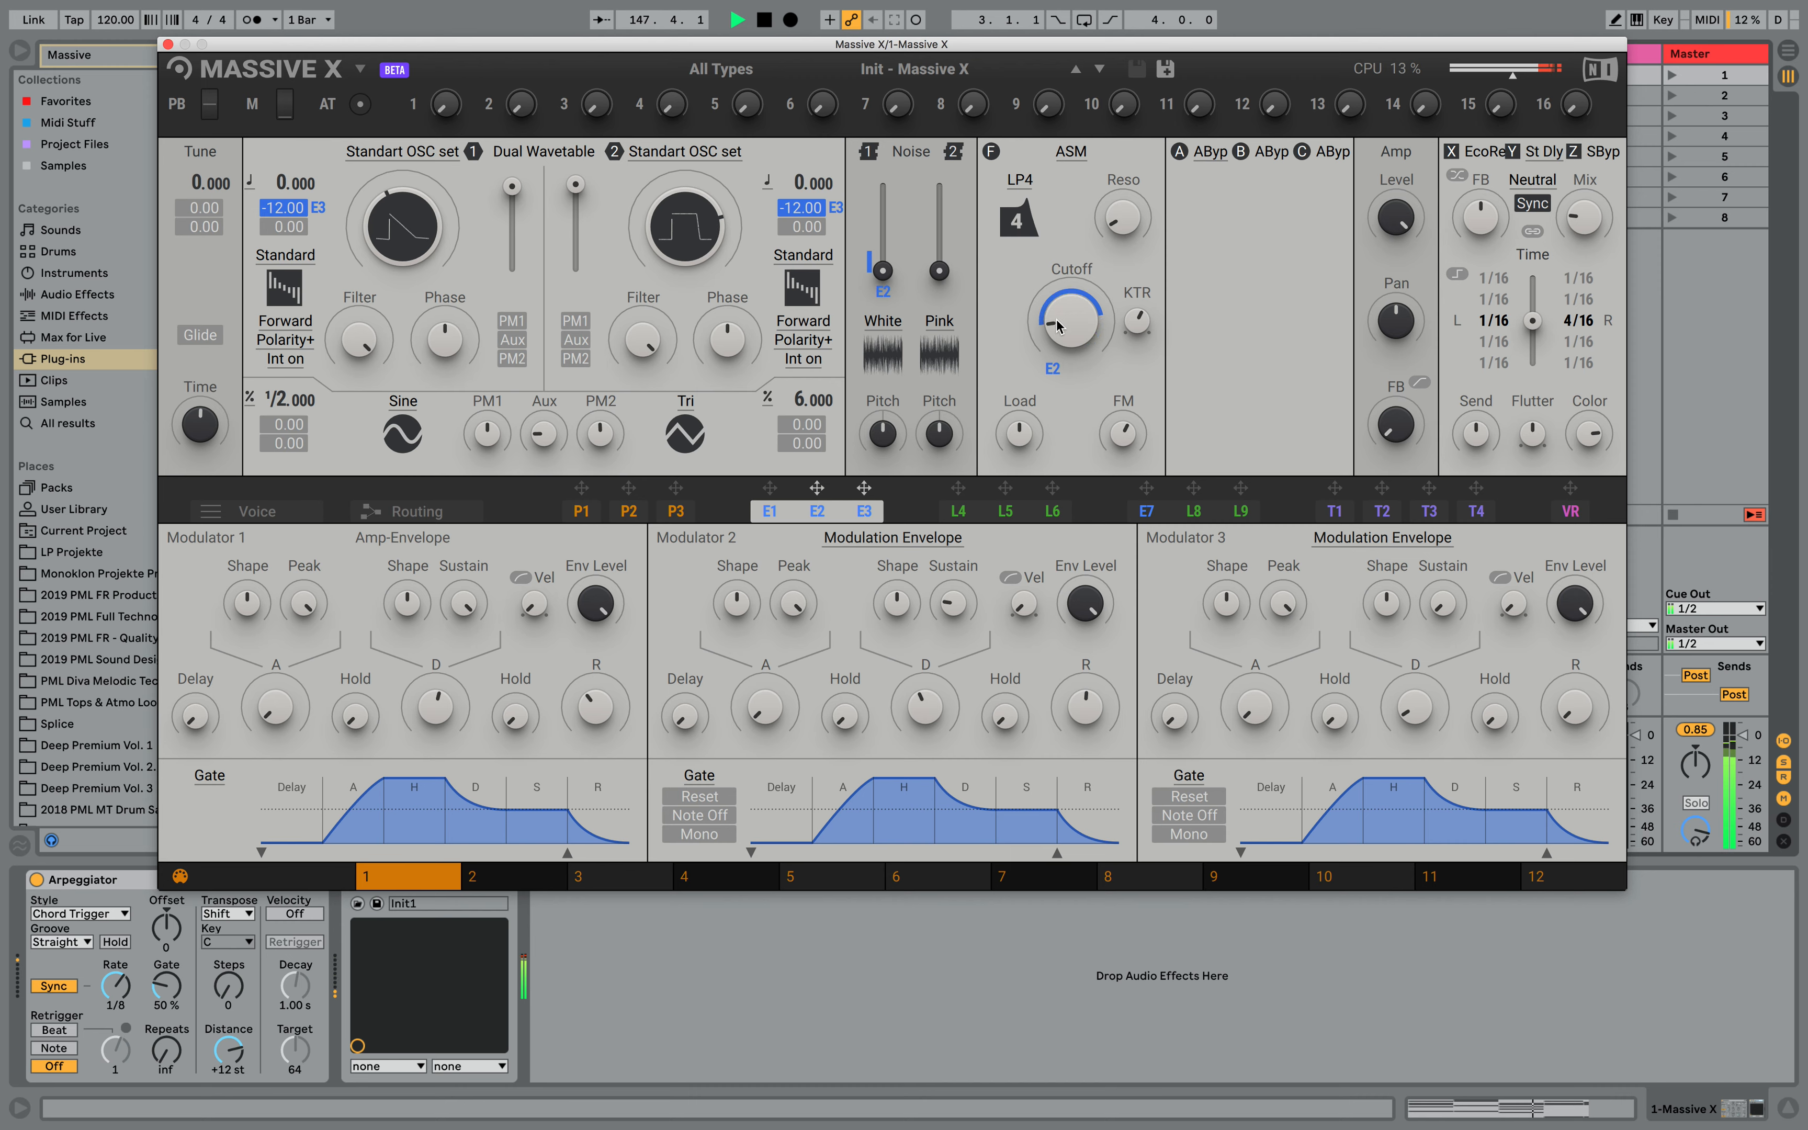
Compare the Reset All and Oscillators engine reset modes in the voice settings and return to Freerun
{"action": "left_click", "coordinate": [290, 516]}
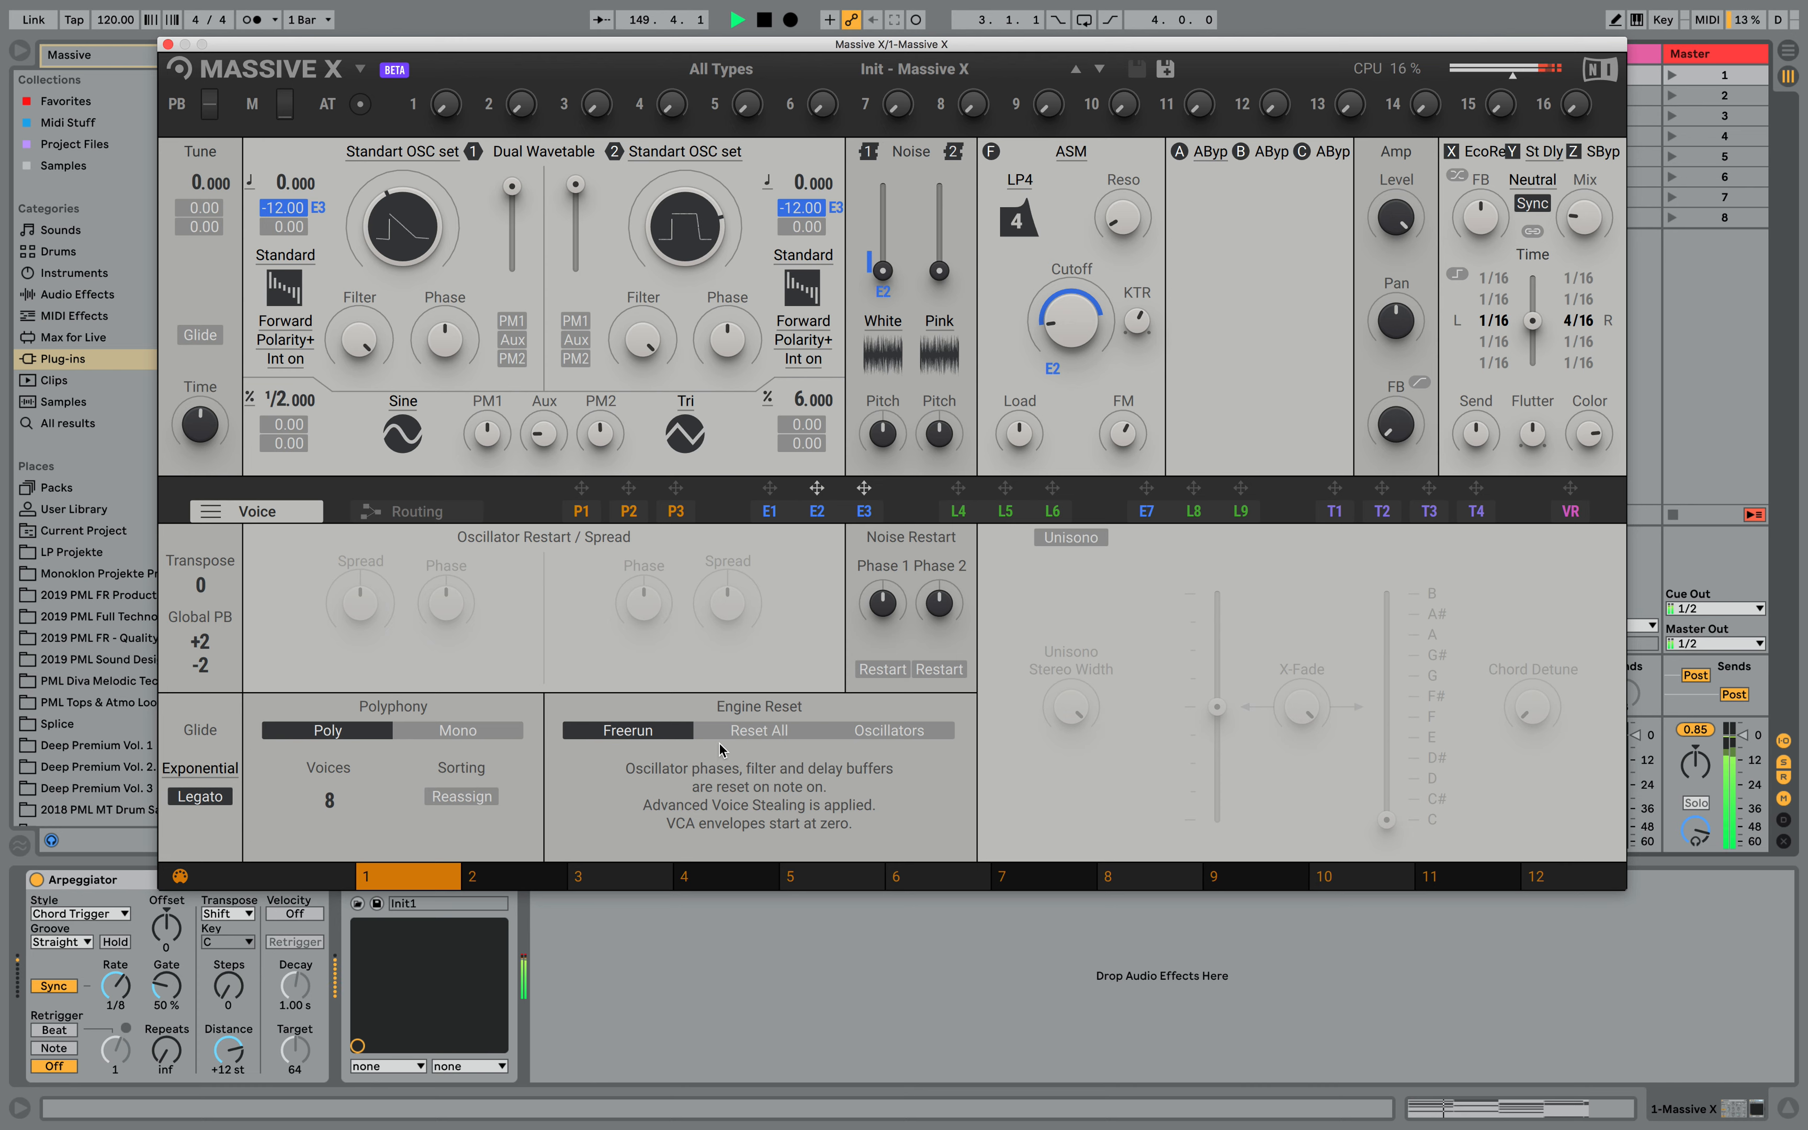
{"action": "left_click", "coordinate": [740, 736]}
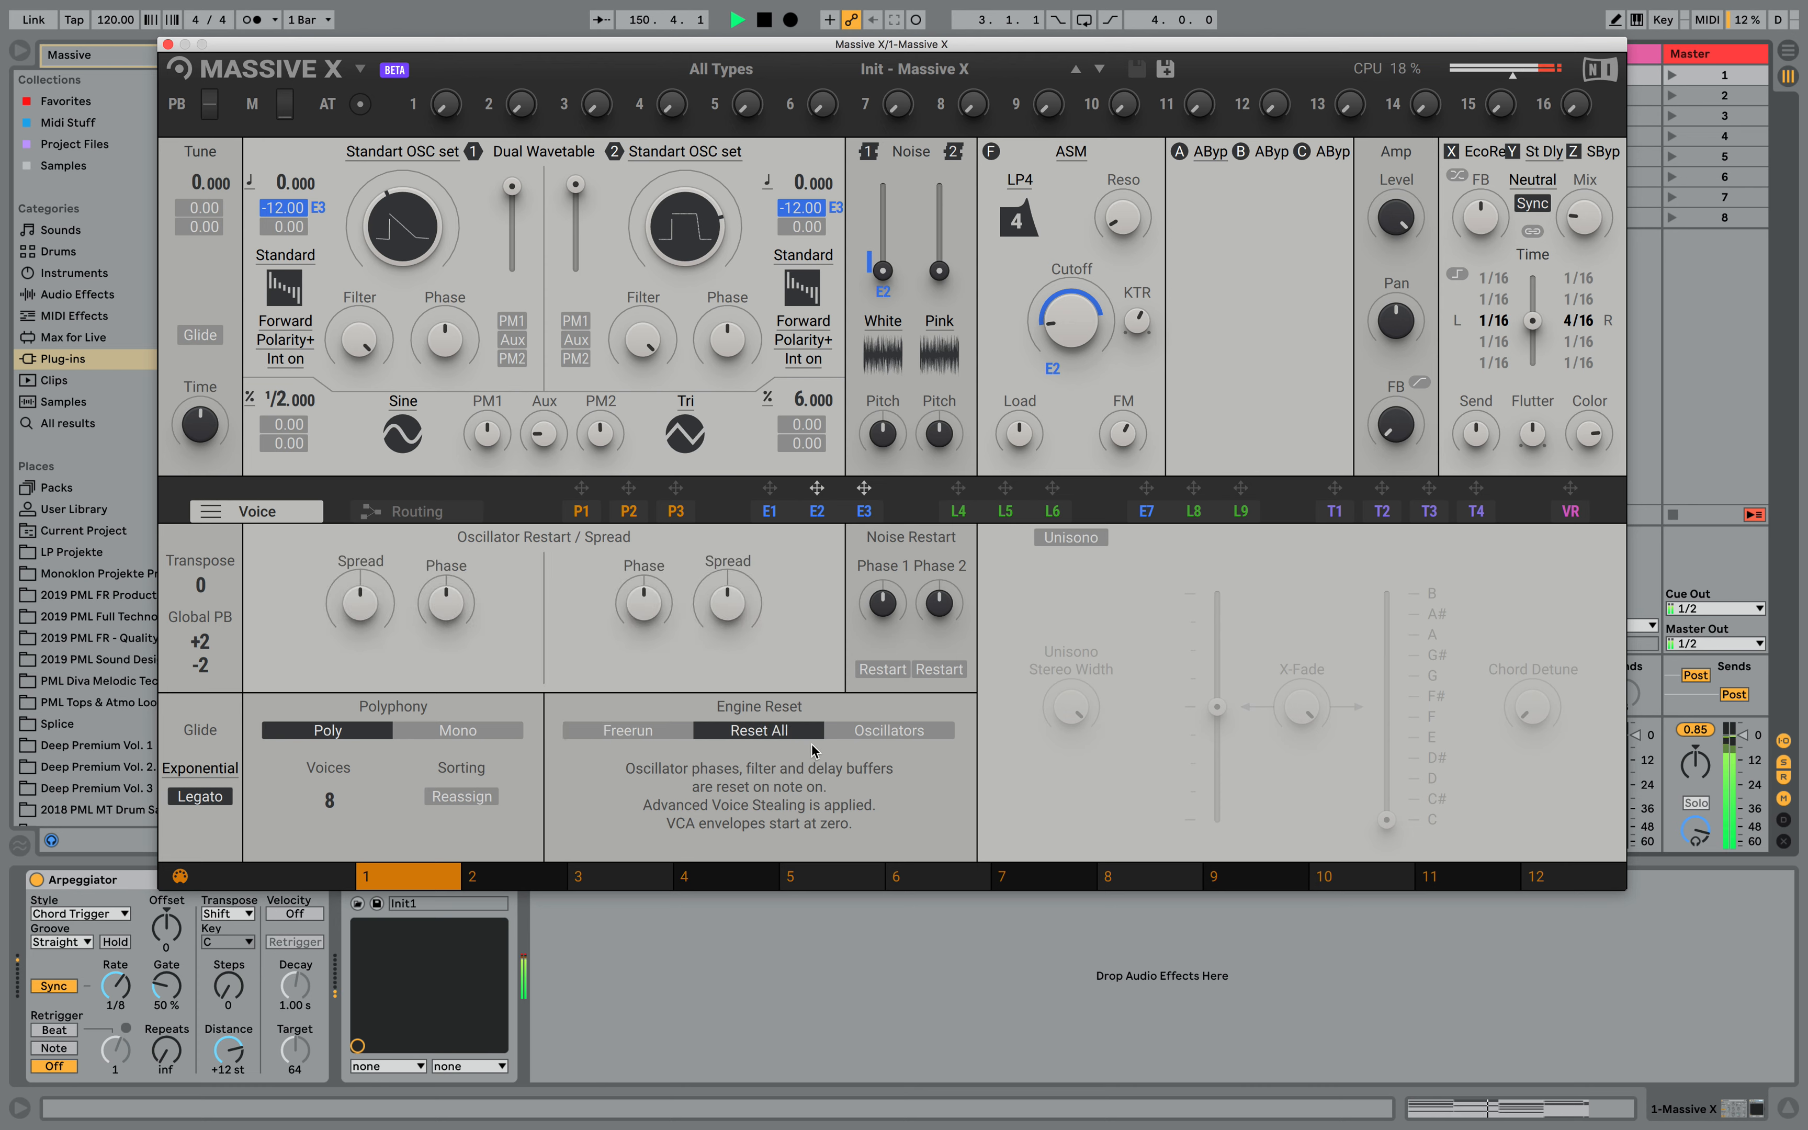
{"action": "left_click", "coordinate": [884, 738]}
{"action": "left_click", "coordinate": [751, 733]}
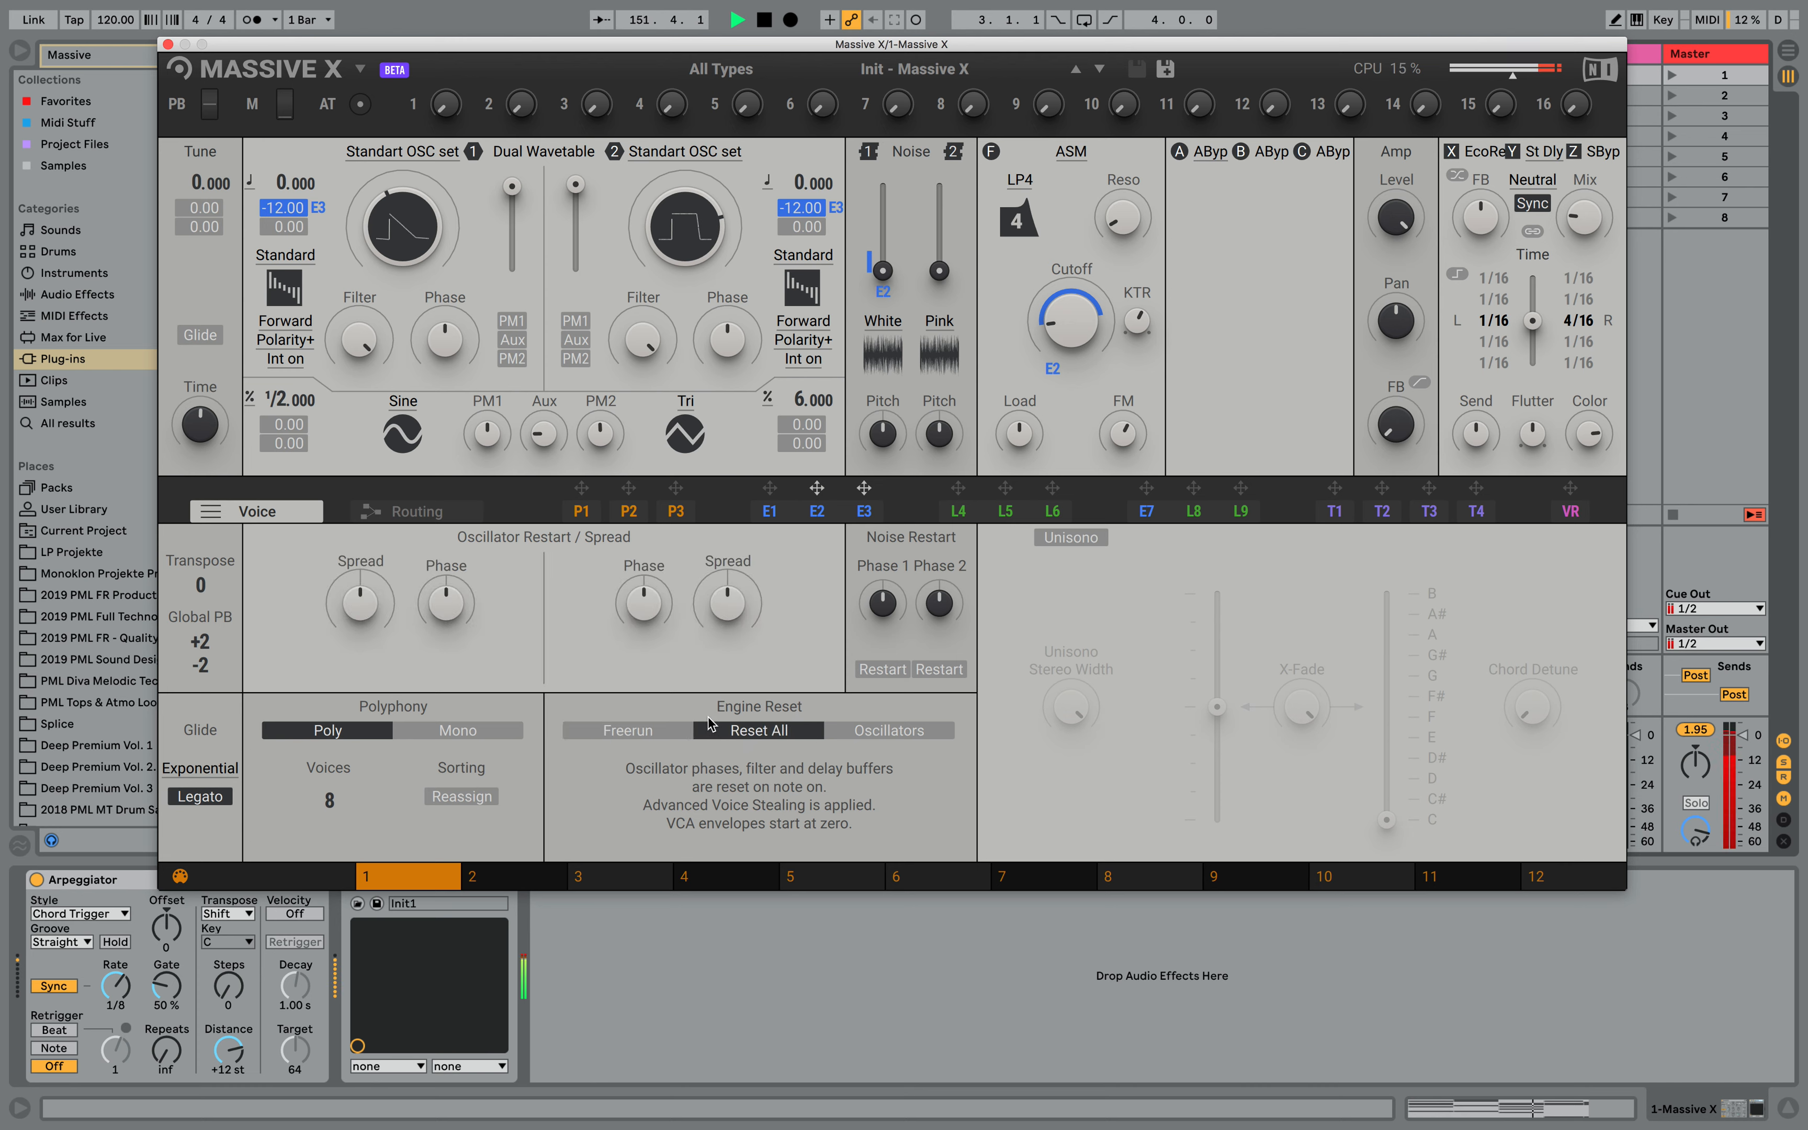
{"action": "left_click", "coordinate": [651, 732]}
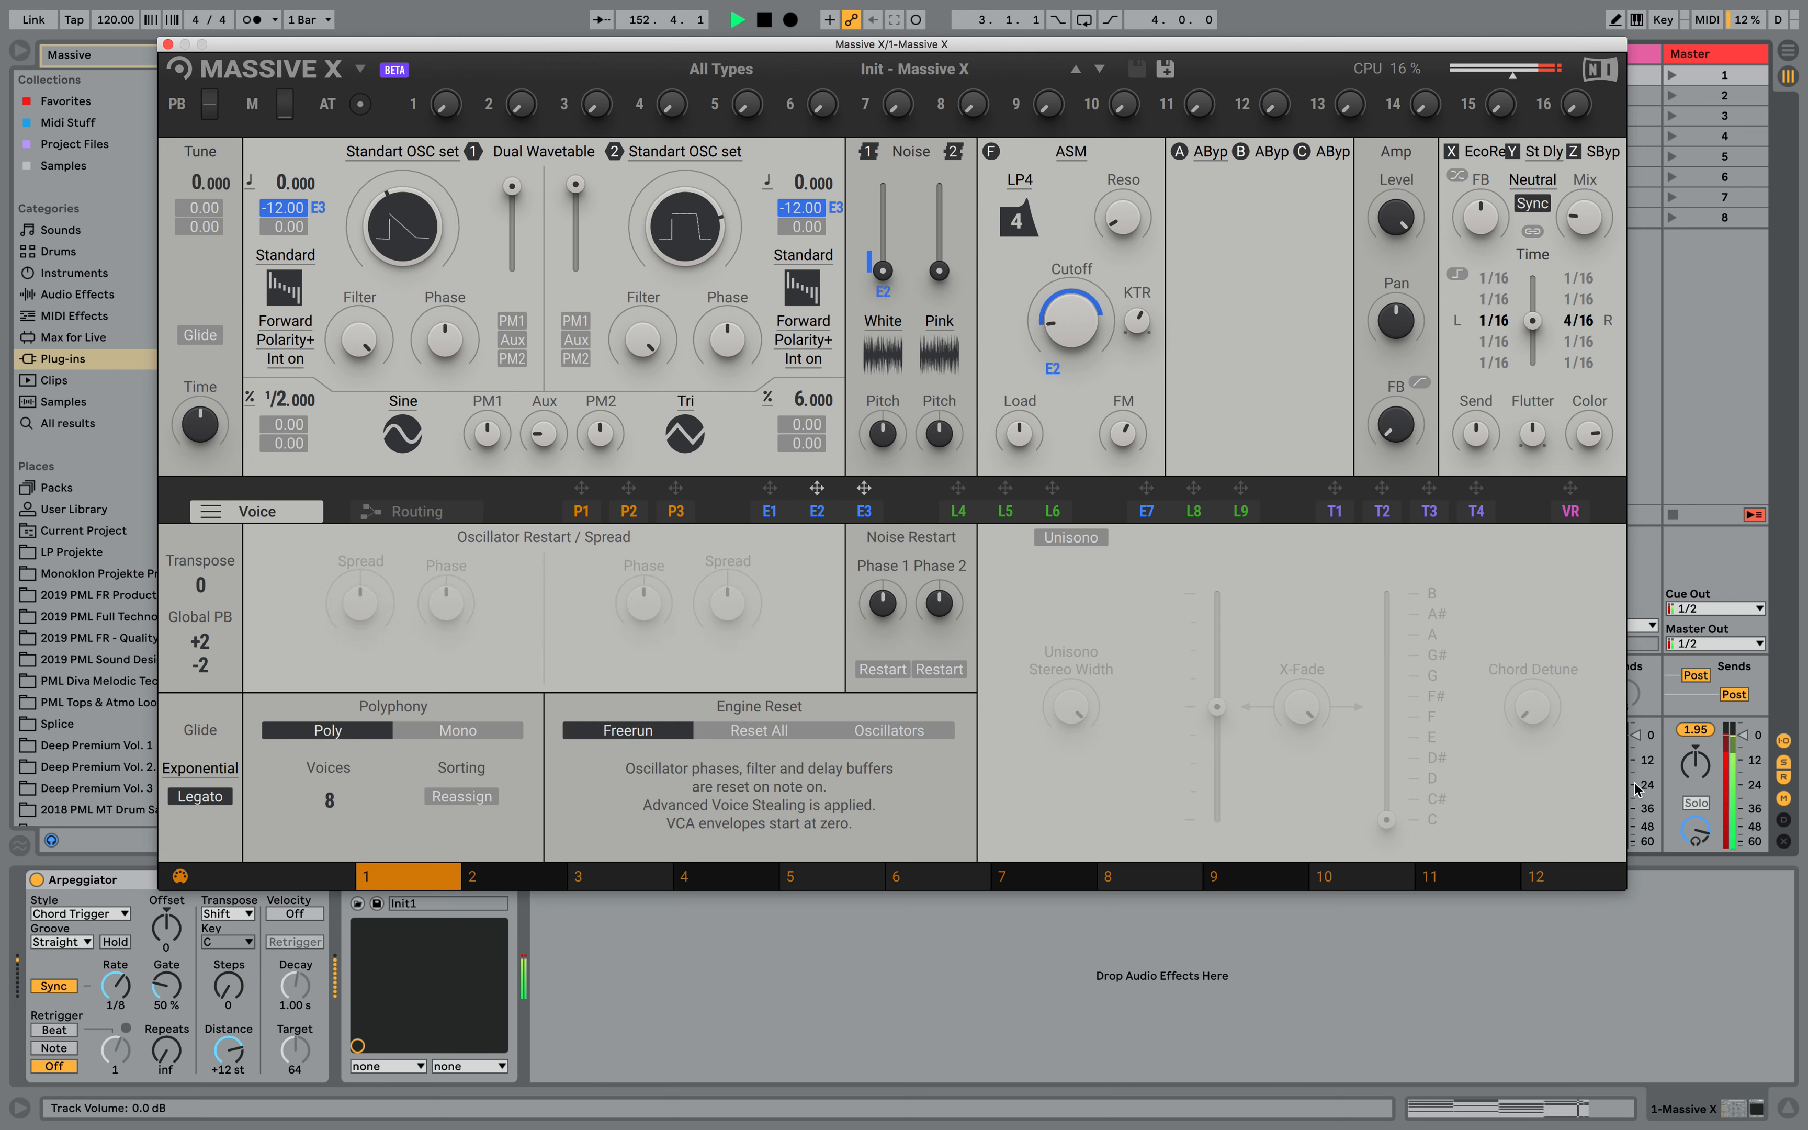
Reset the master track's peak level indicator and slightly lower the synth's output volume
{"action": "left_click", "coordinate": [1706, 731]}
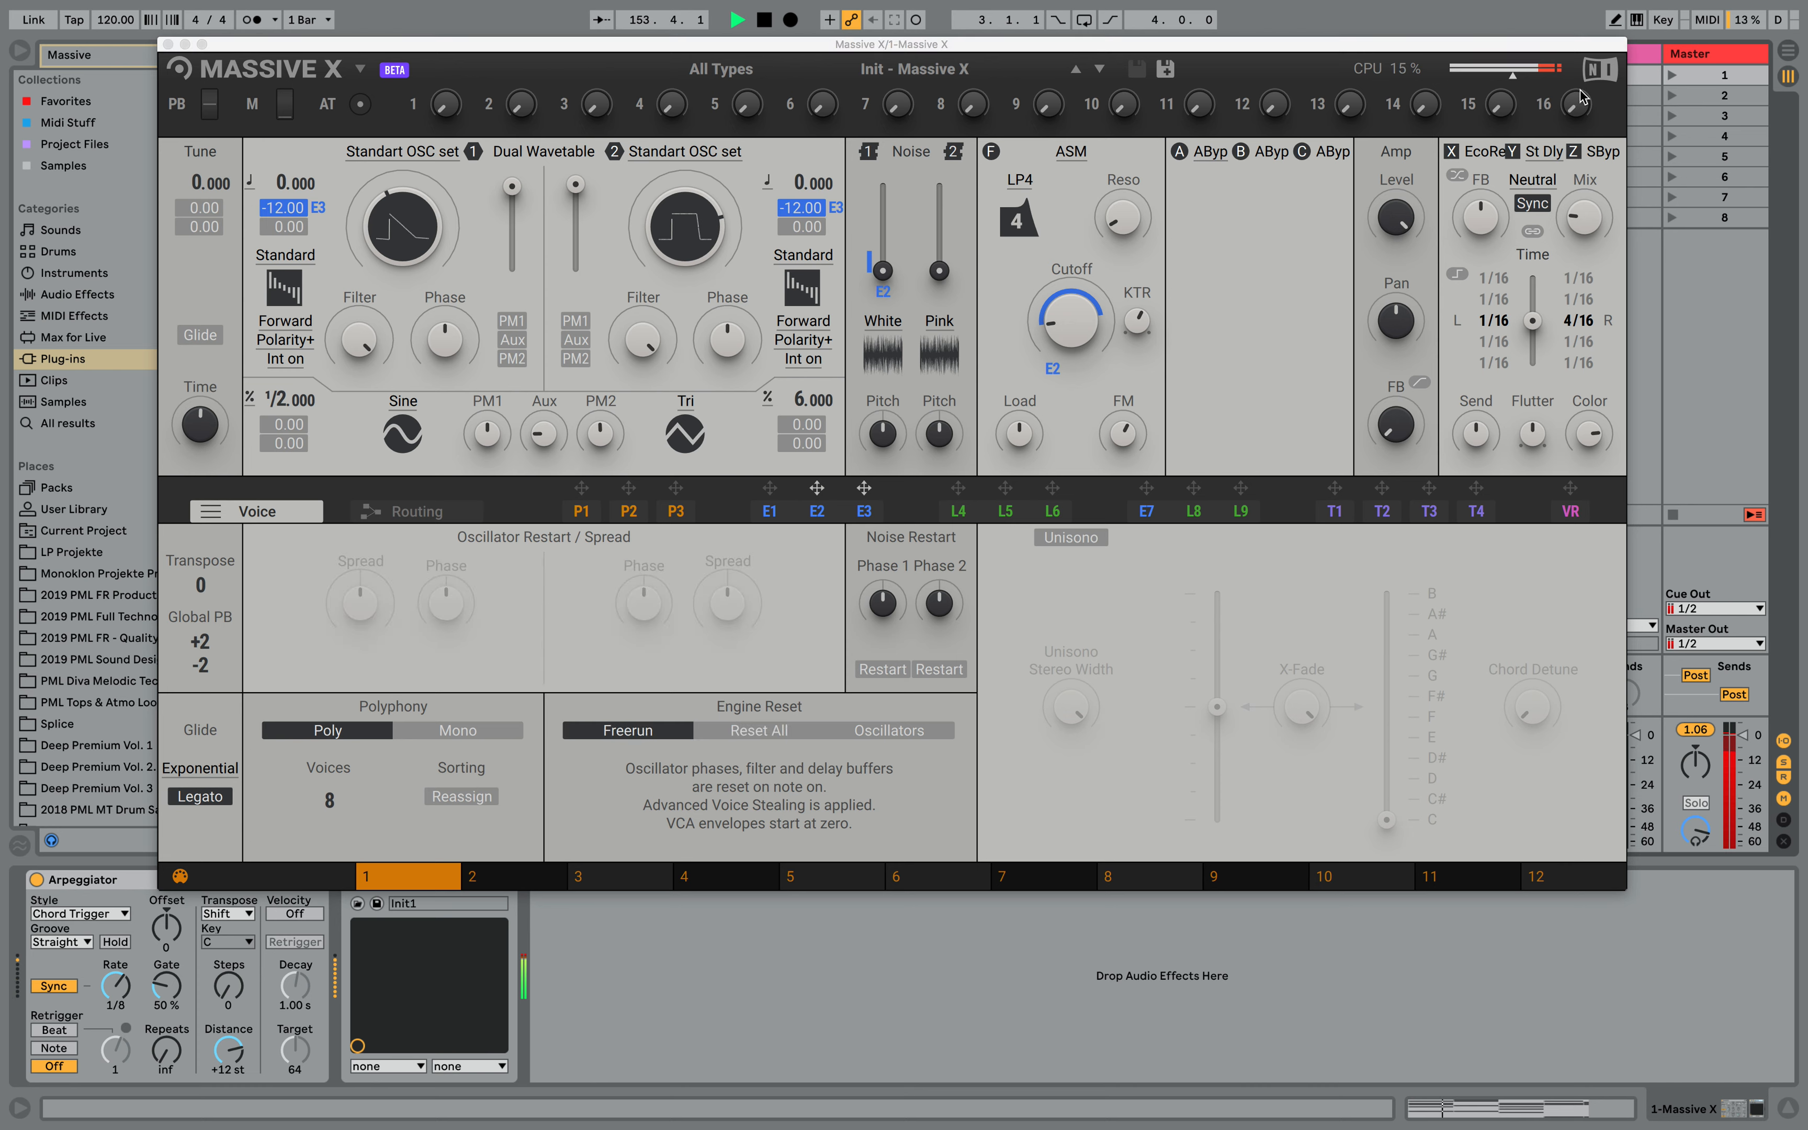
{"action": "left_click_drag", "start_coordinate": [1519, 82], "coordinate": [1509, 82]}
Try the Unisono mode and switch it off again
{"action": "left_click", "coordinate": [1085, 543]}
{"action": "left_click", "coordinate": [1086, 544]}
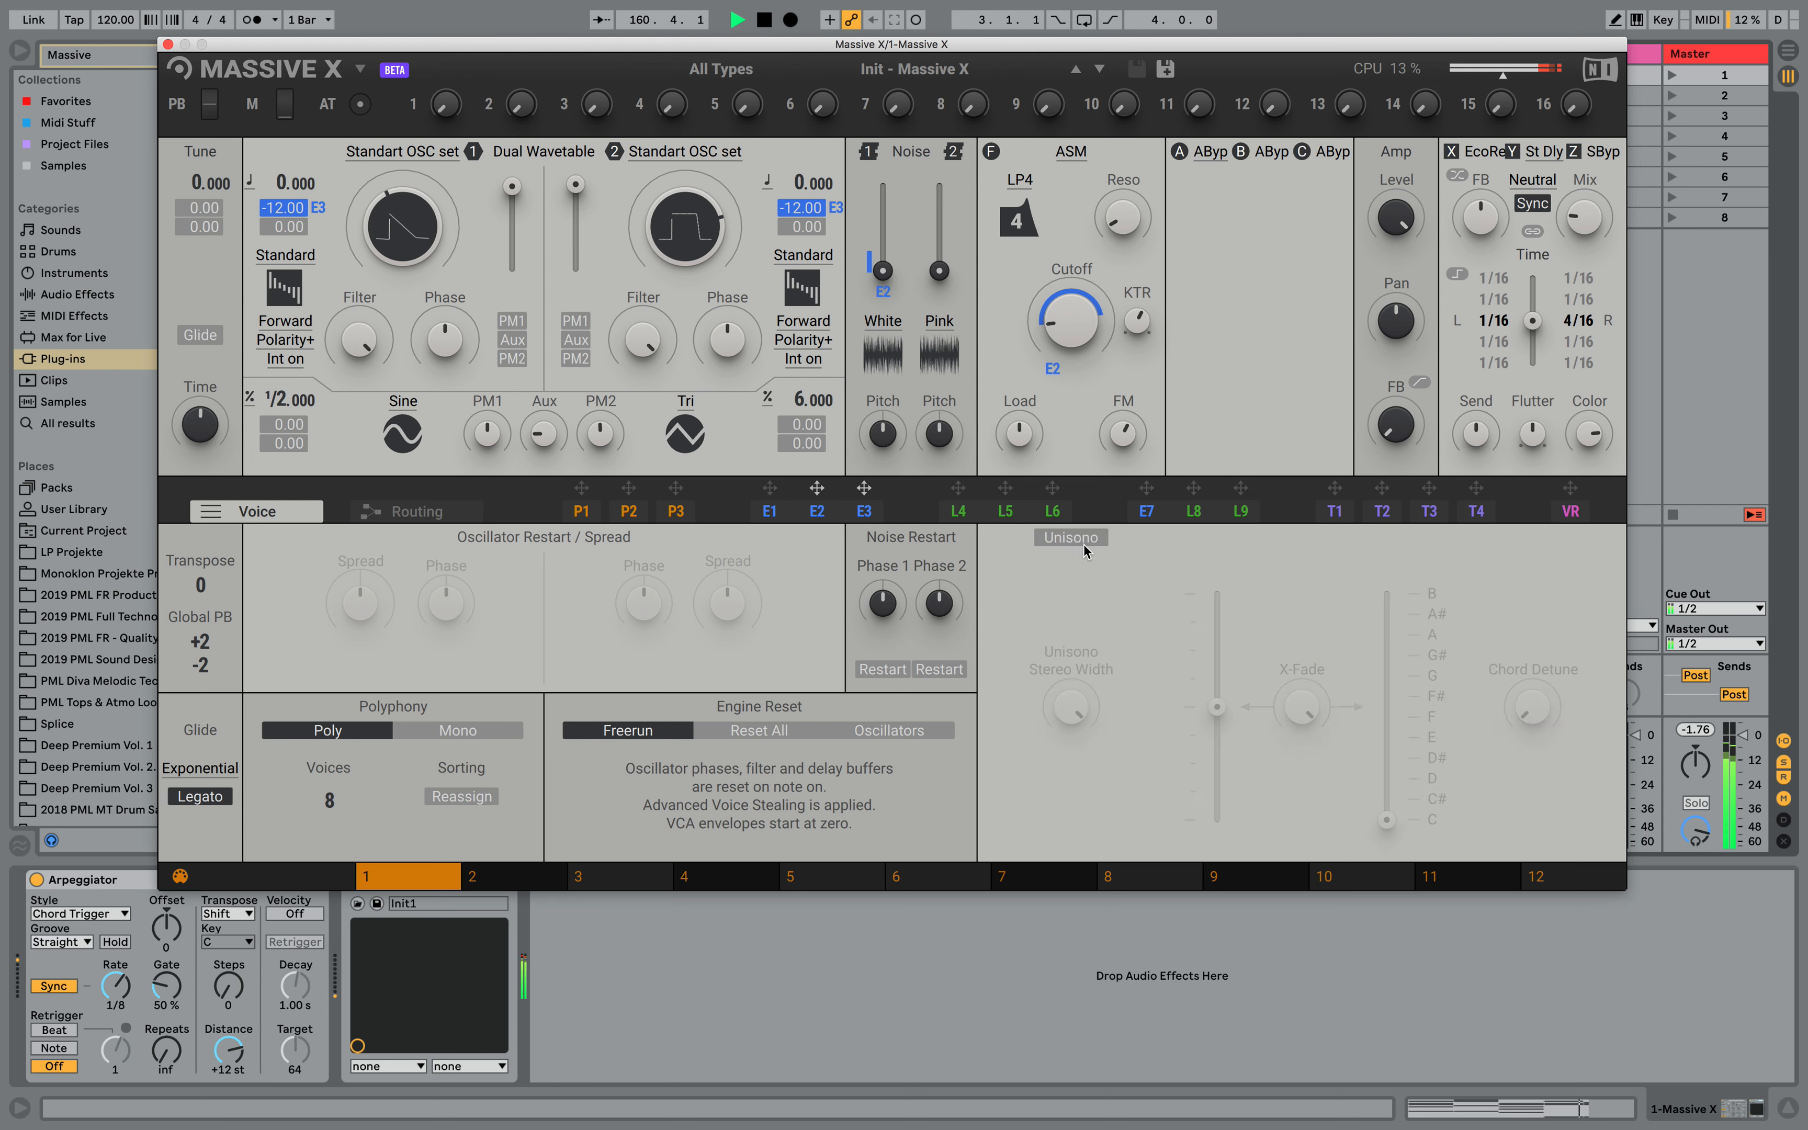
Enable Unisono with 6 voices and lower its spread to the minimum
{"action": "left_click", "coordinate": [1085, 544]}
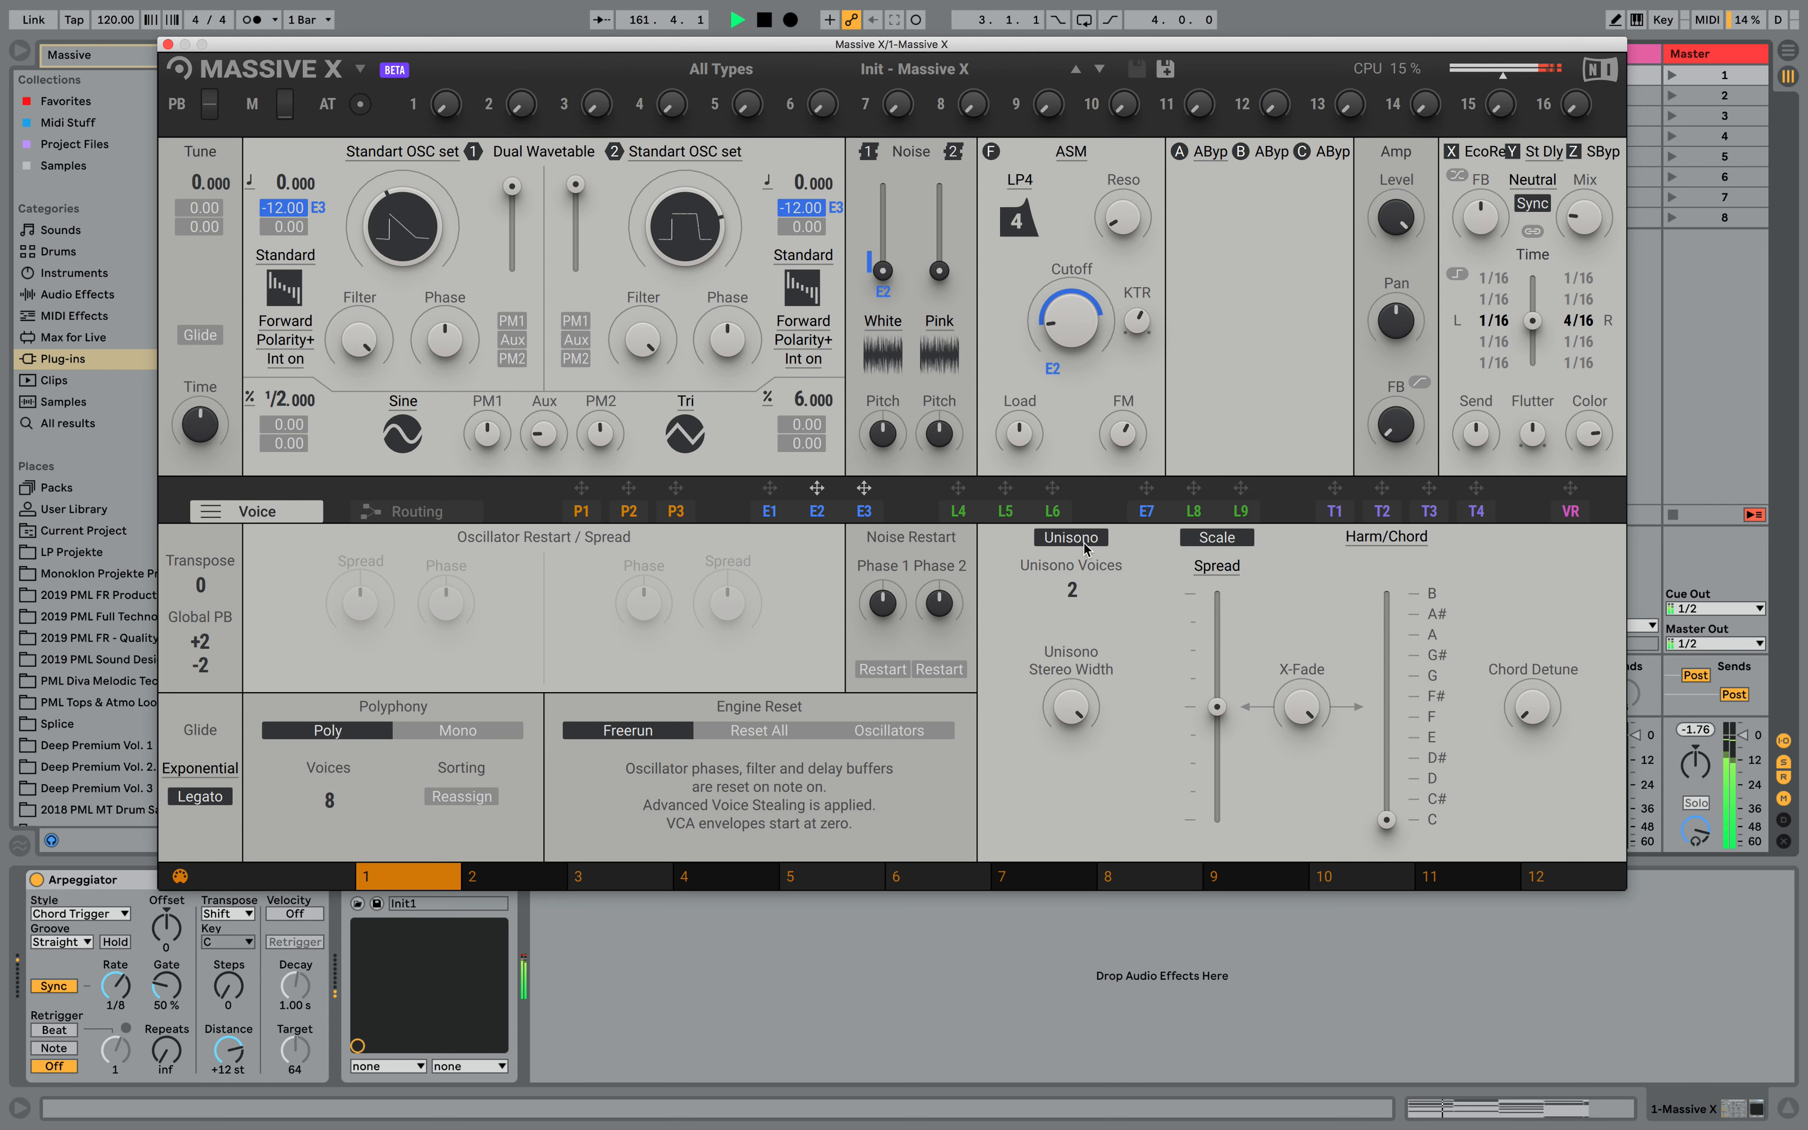
{"action": "left_click", "coordinate": [1084, 540]}
{"action": "left_click", "coordinate": [1083, 539]}
{"action": "left_click_drag", "start_coordinate": [1217, 707], "coordinate": [1217, 820]}
{"action": "left_click_drag", "start_coordinate": [1074, 582], "coordinate": [1075, 557]}
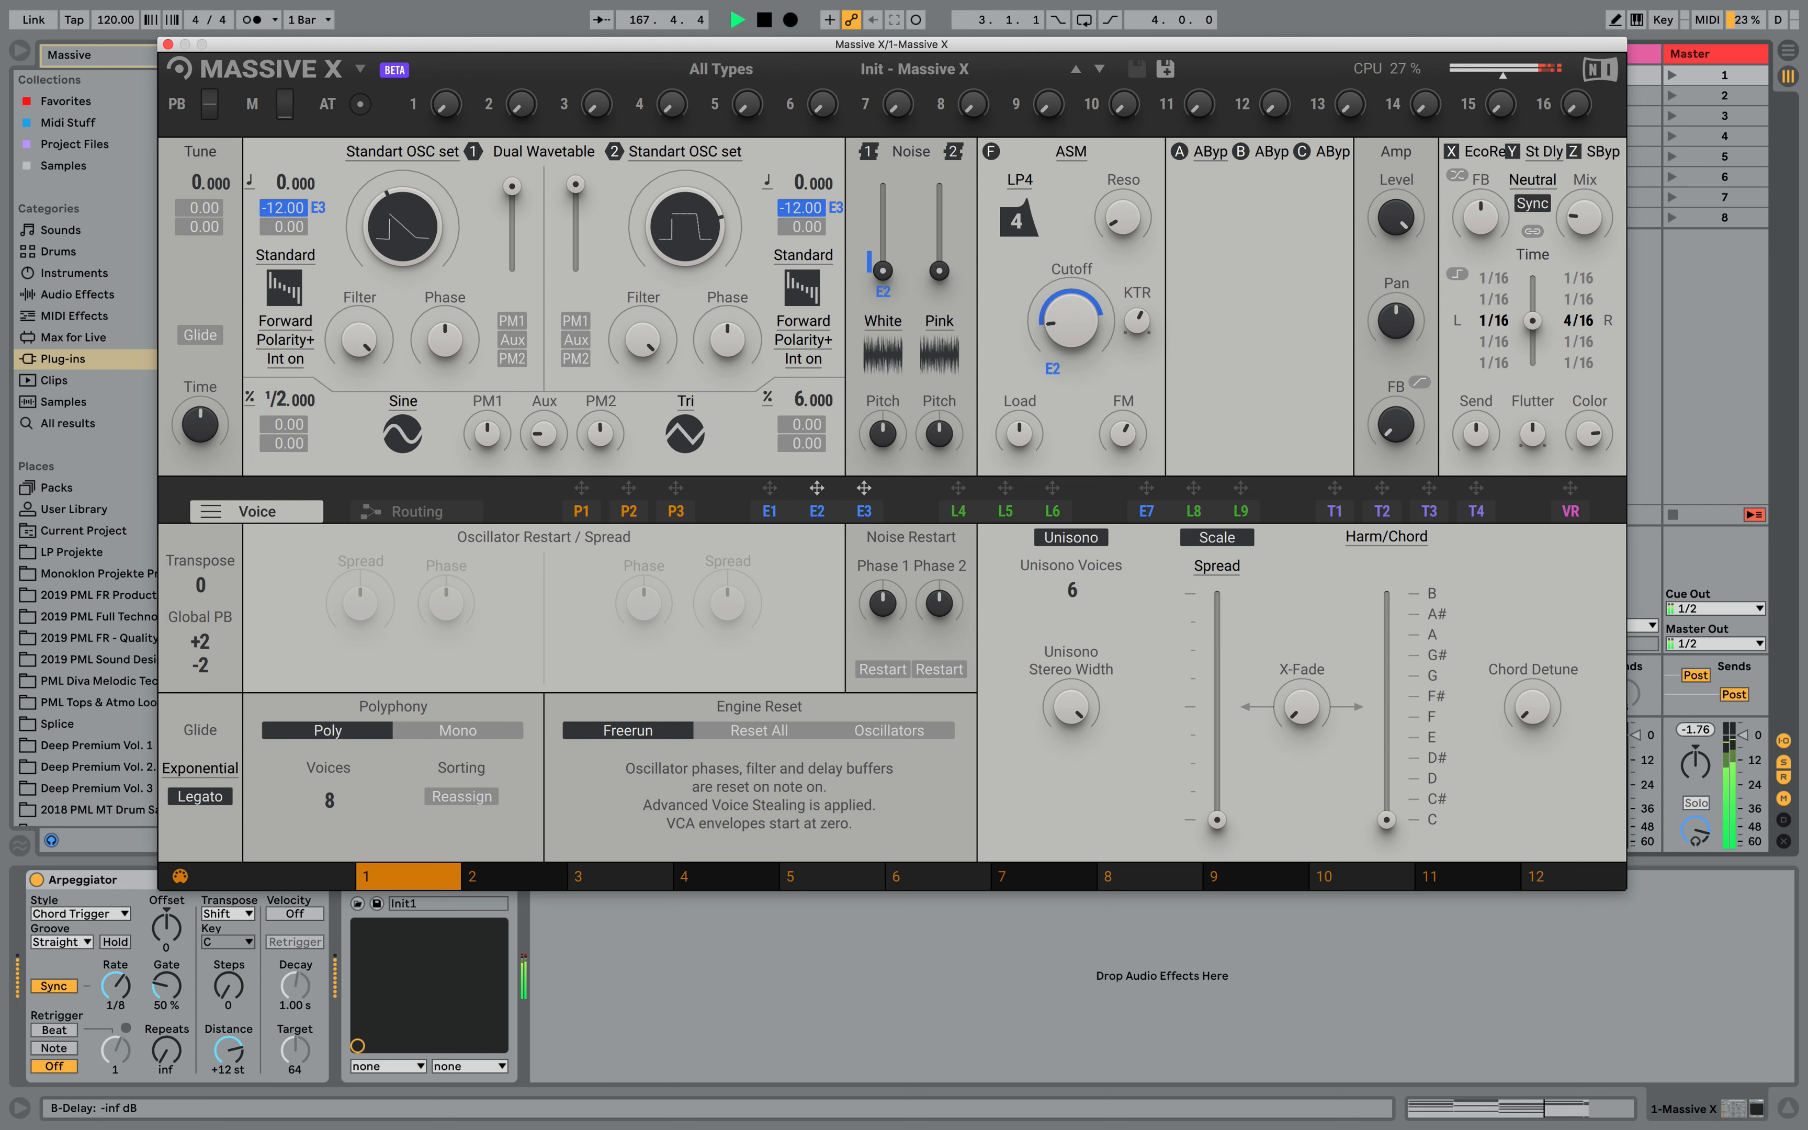
Compare the sound with Unisono off and on, leaving Unisono enabled
{"action": "left_click", "coordinate": [1083, 540]}
{"action": "left_click", "coordinate": [1084, 541]}
{"action": "left_click", "coordinate": [1084, 540]}
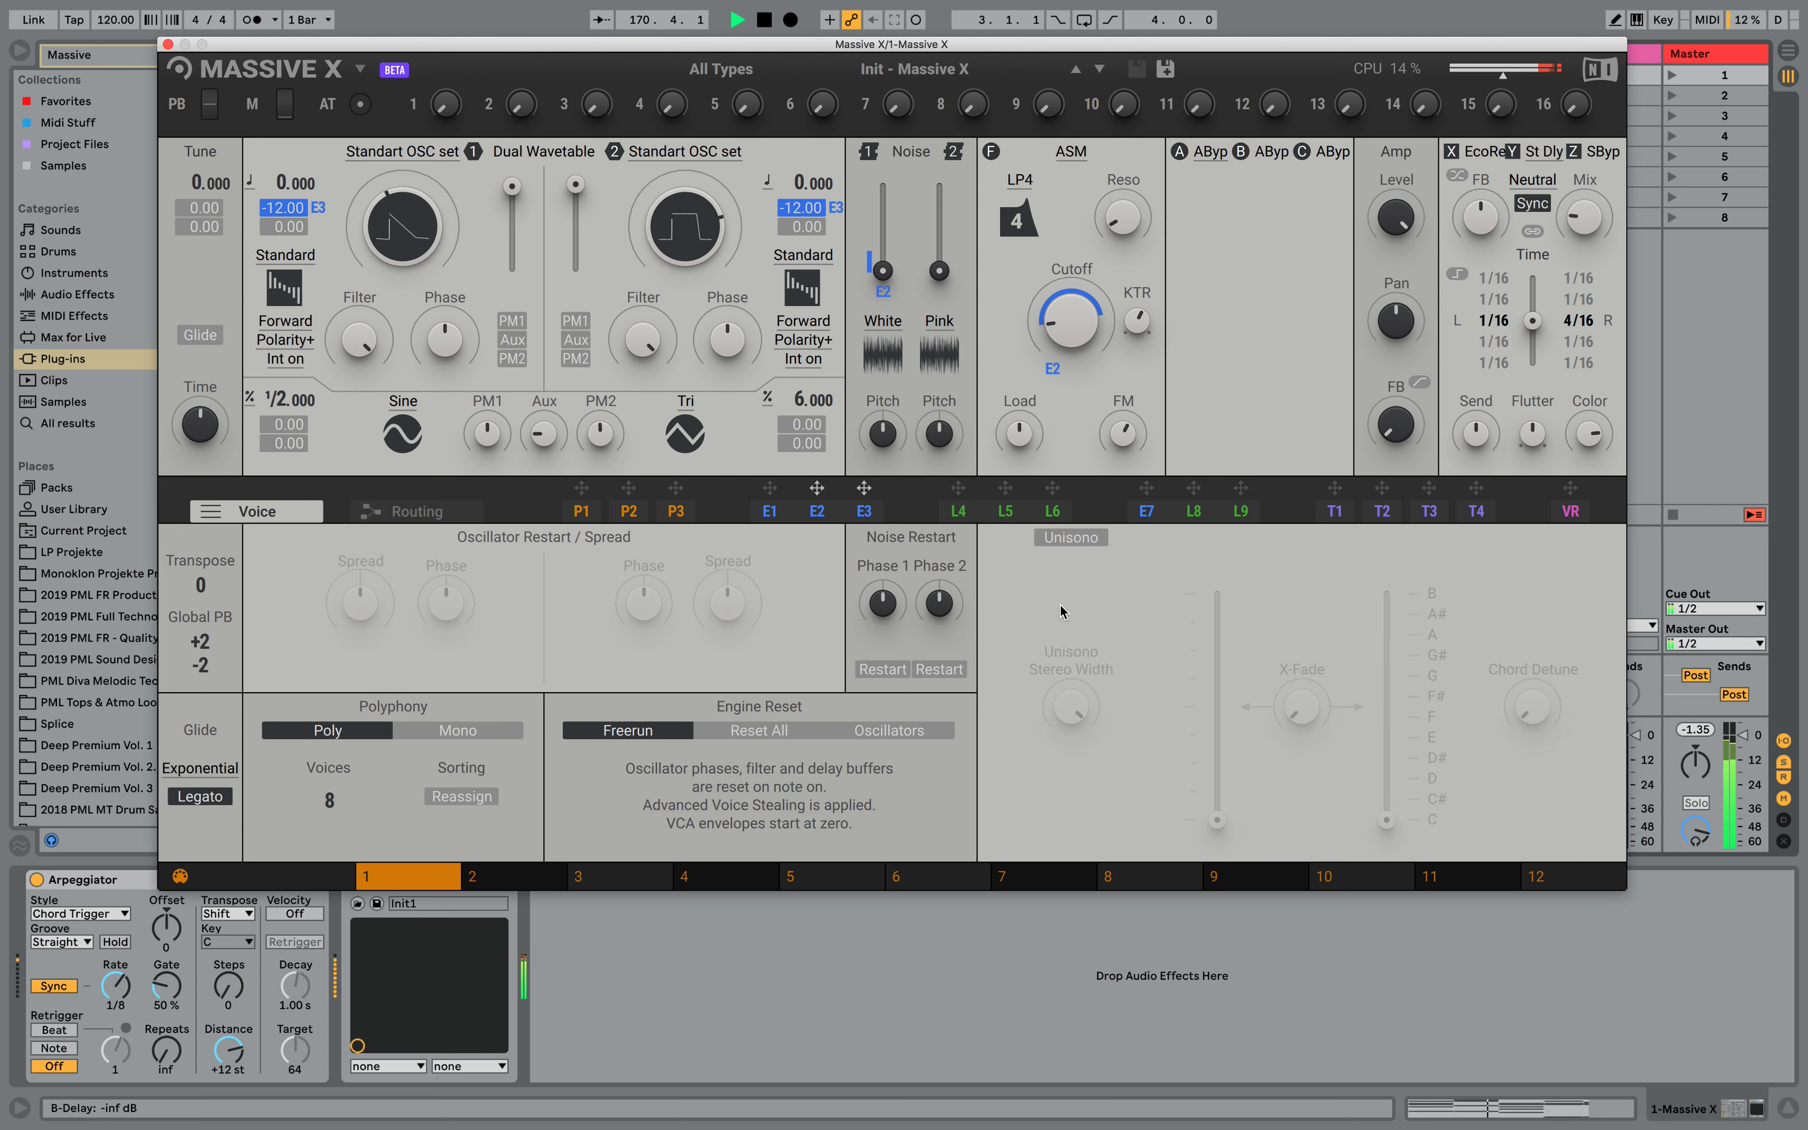
{"action": "left_click", "coordinate": [1079, 544]}
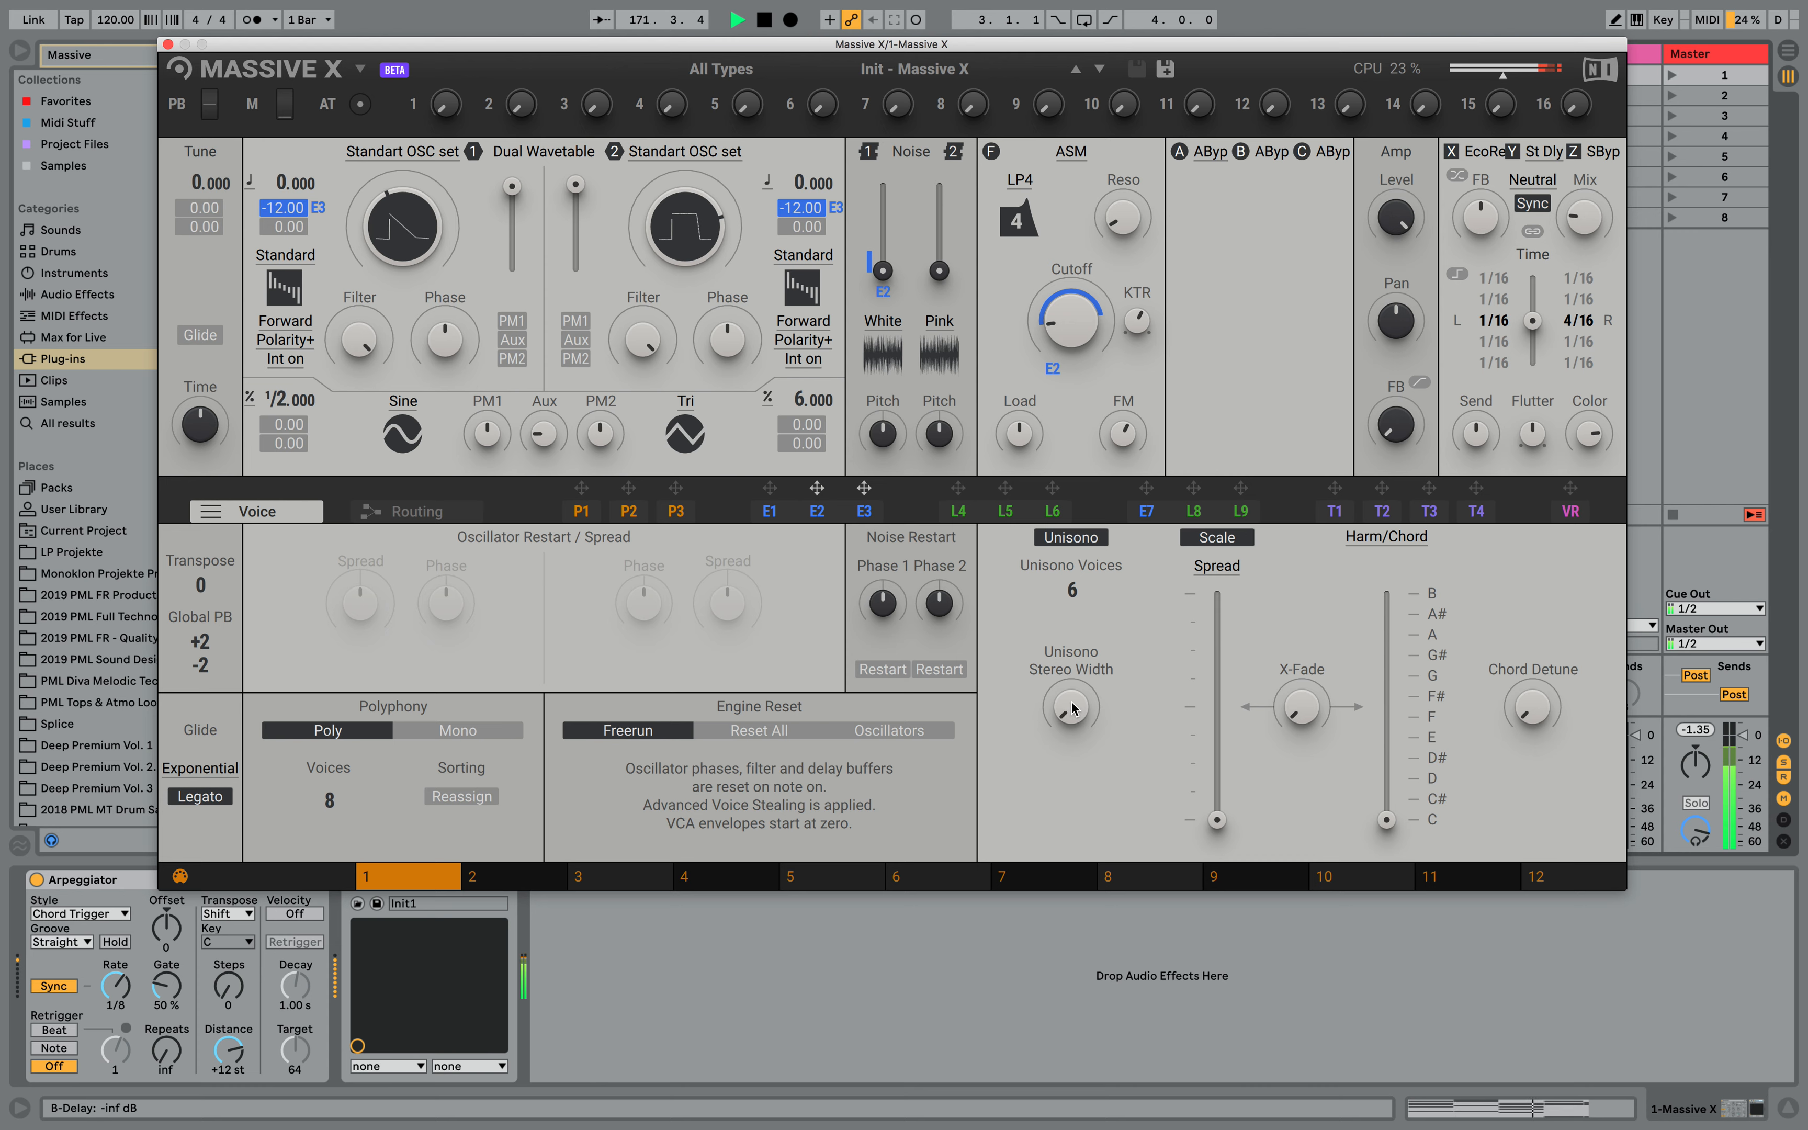
Turn off the unisono Scale option, raise the stereo width and spread moderately, and lower the filter cutoff slightly
{"action": "left_click", "coordinate": [1217, 538]}
{"action": "left_click_drag", "start_coordinate": [1078, 715], "coordinate": [1078, 627]}
{"action": "left_click_drag", "start_coordinate": [1217, 820], "coordinate": [1217, 697]}
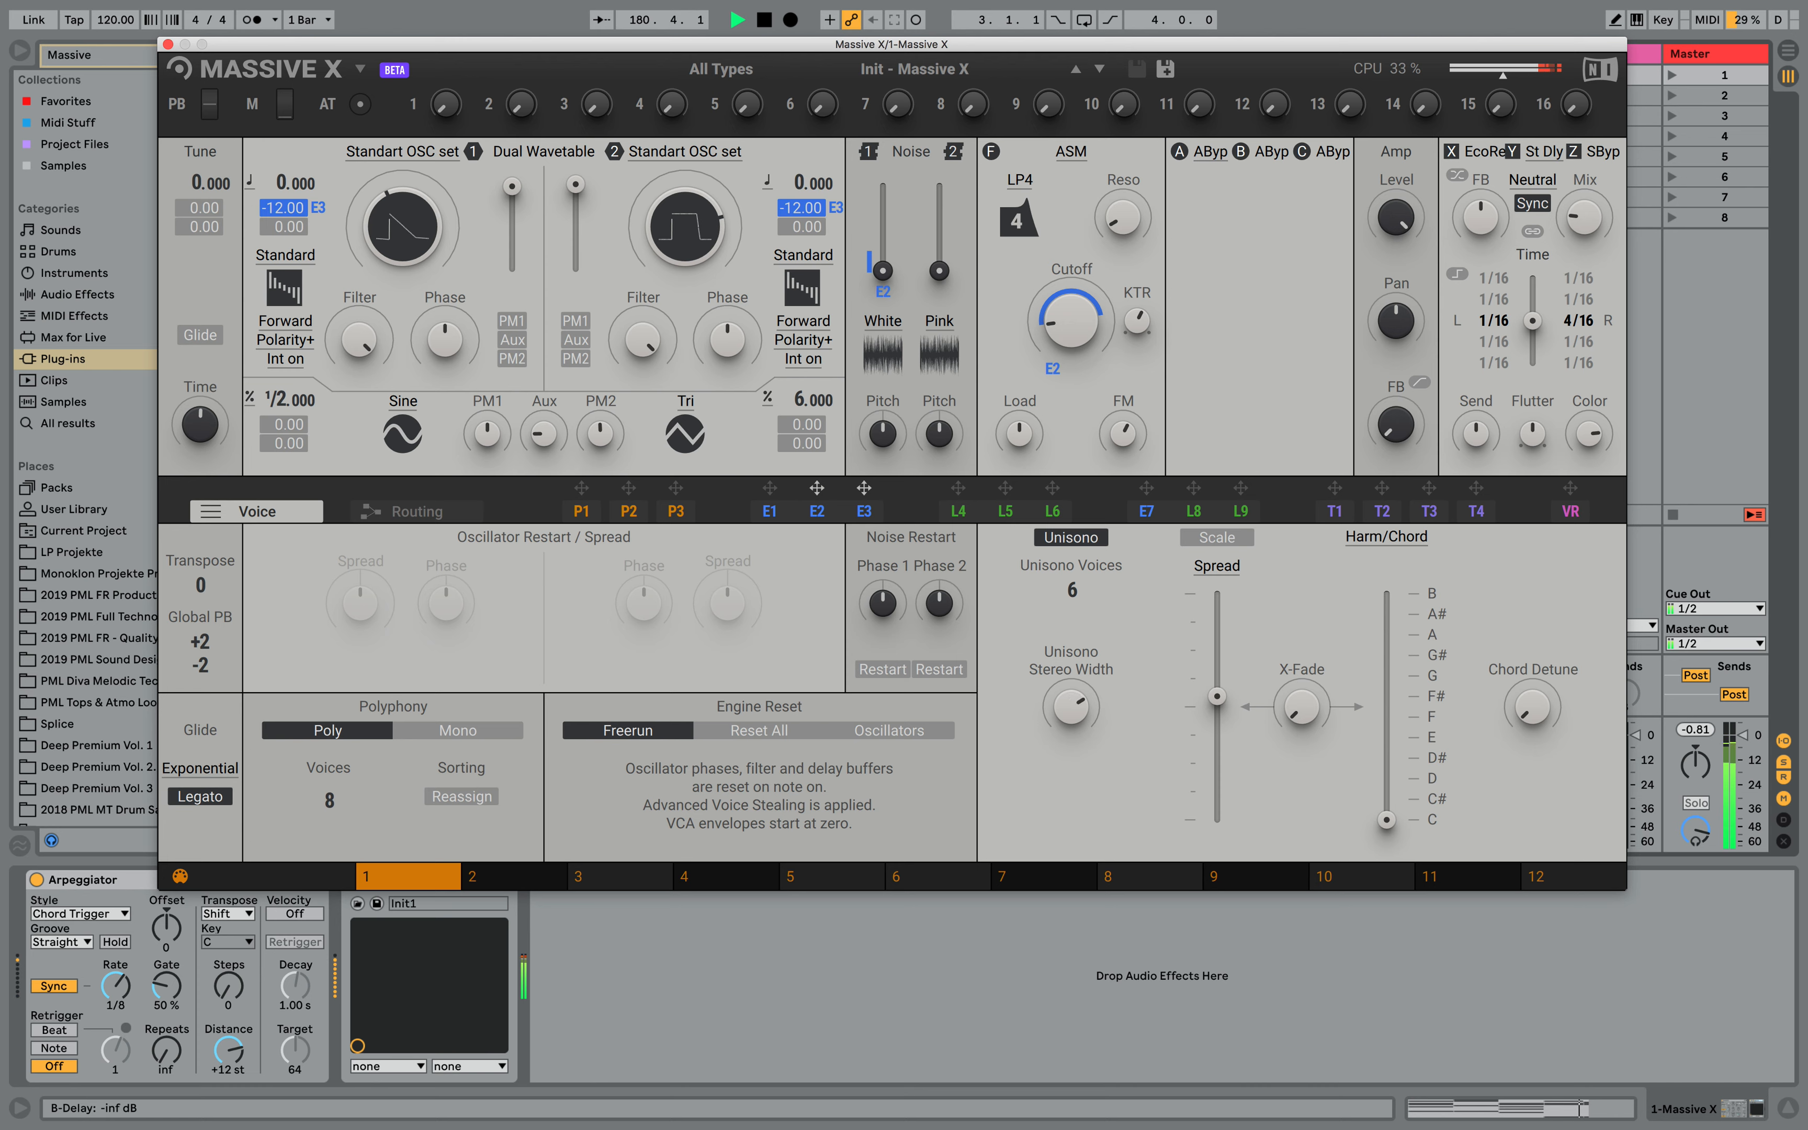
{"action": "left_click_drag", "start_coordinate": [1217, 697], "coordinate": [1217, 744]}
{"action": "left_click_drag", "start_coordinate": [1074, 312], "coordinate": [1073, 357]}
Try the Wide unisono mode at its minimum amount, return to Spread and set it slightly below the middle
{"action": "left_click", "coordinate": [1223, 570]}
{"action": "left_click", "coordinate": [1224, 622]}
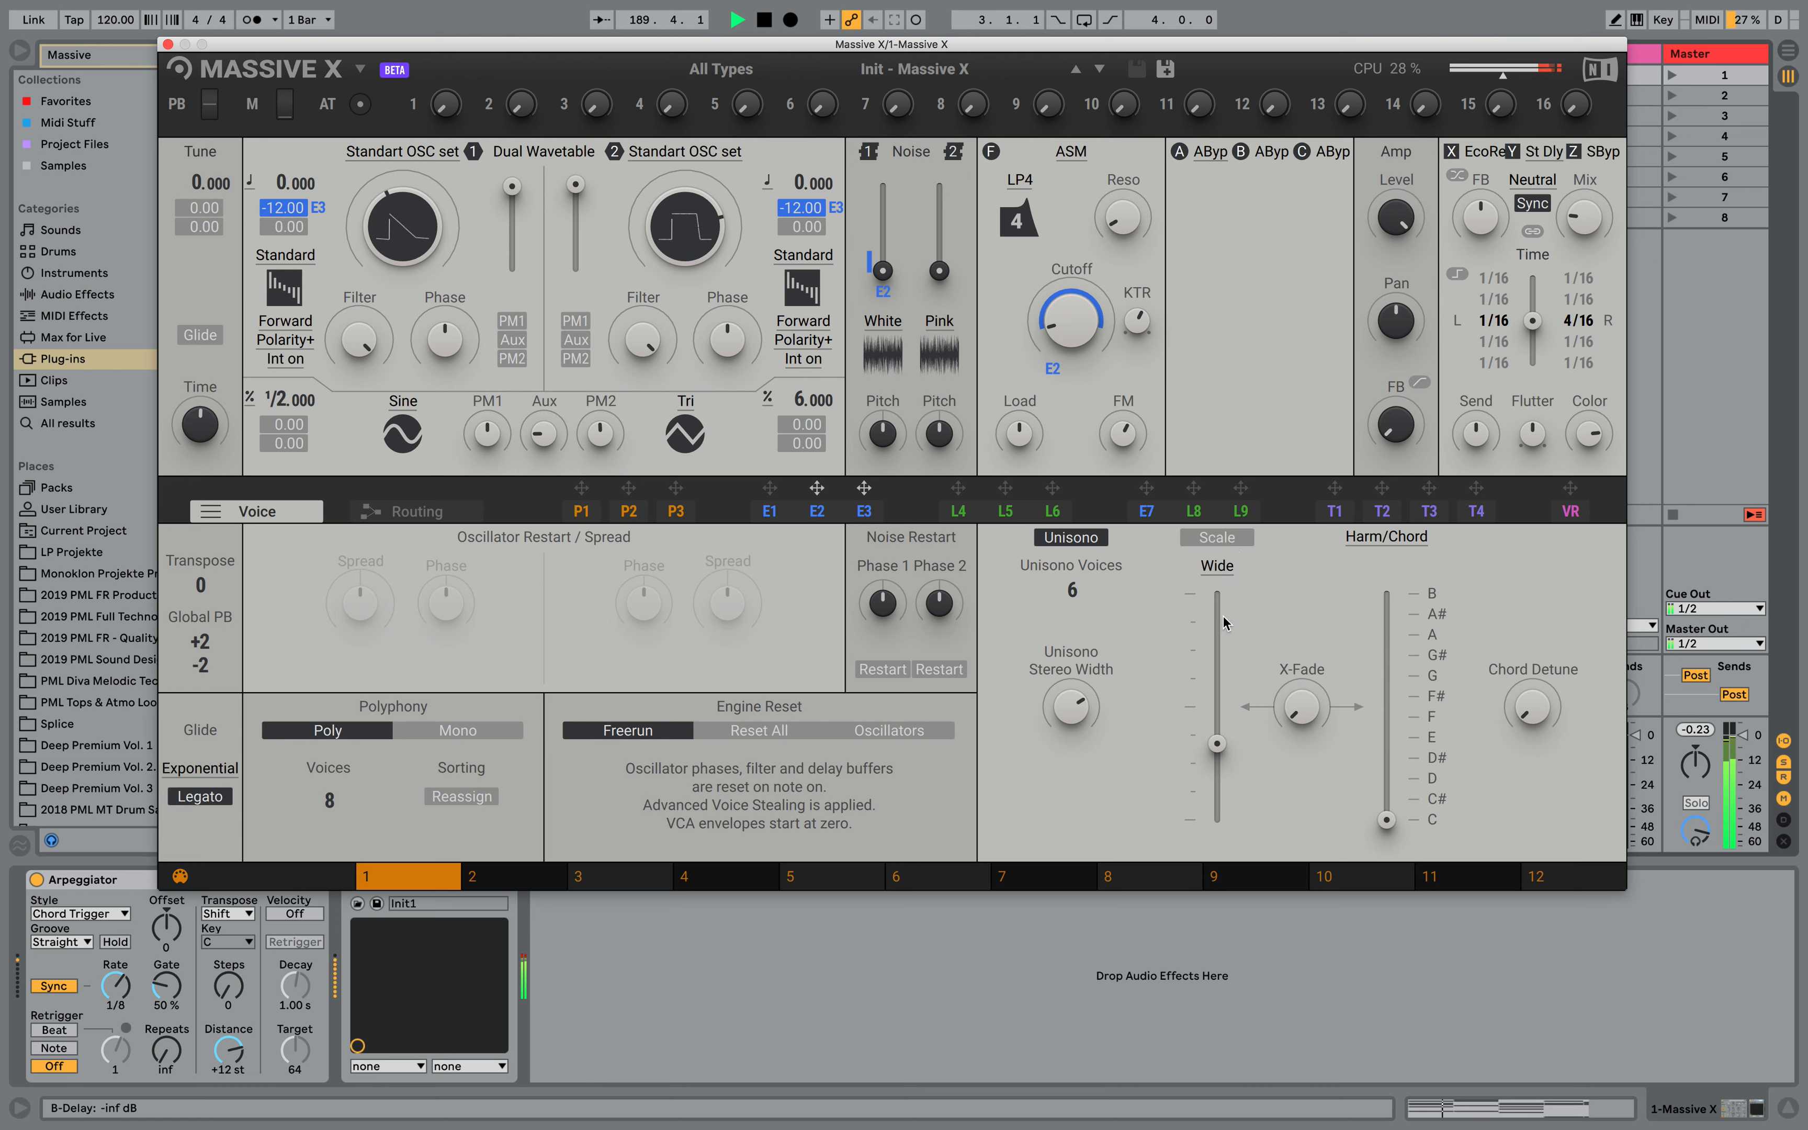
{"action": "left_click_drag", "start_coordinate": [1216, 743], "coordinate": [1216, 820]}
{"action": "left_click", "coordinate": [1217, 565]}
{"action": "left_click", "coordinate": [1203, 596]}
{"action": "left_click_drag", "start_coordinate": [1218, 822], "coordinate": [1218, 737]}
Try the X-Fade amount and look at the available chord modes, keeping Harm/Chord
{"action": "left_click_drag", "start_coordinate": [1319, 697], "coordinate": [1320, 661]}
{"action": "left_click", "coordinate": [1384, 539]}
{"action": "left_click", "coordinate": [1382, 539]}
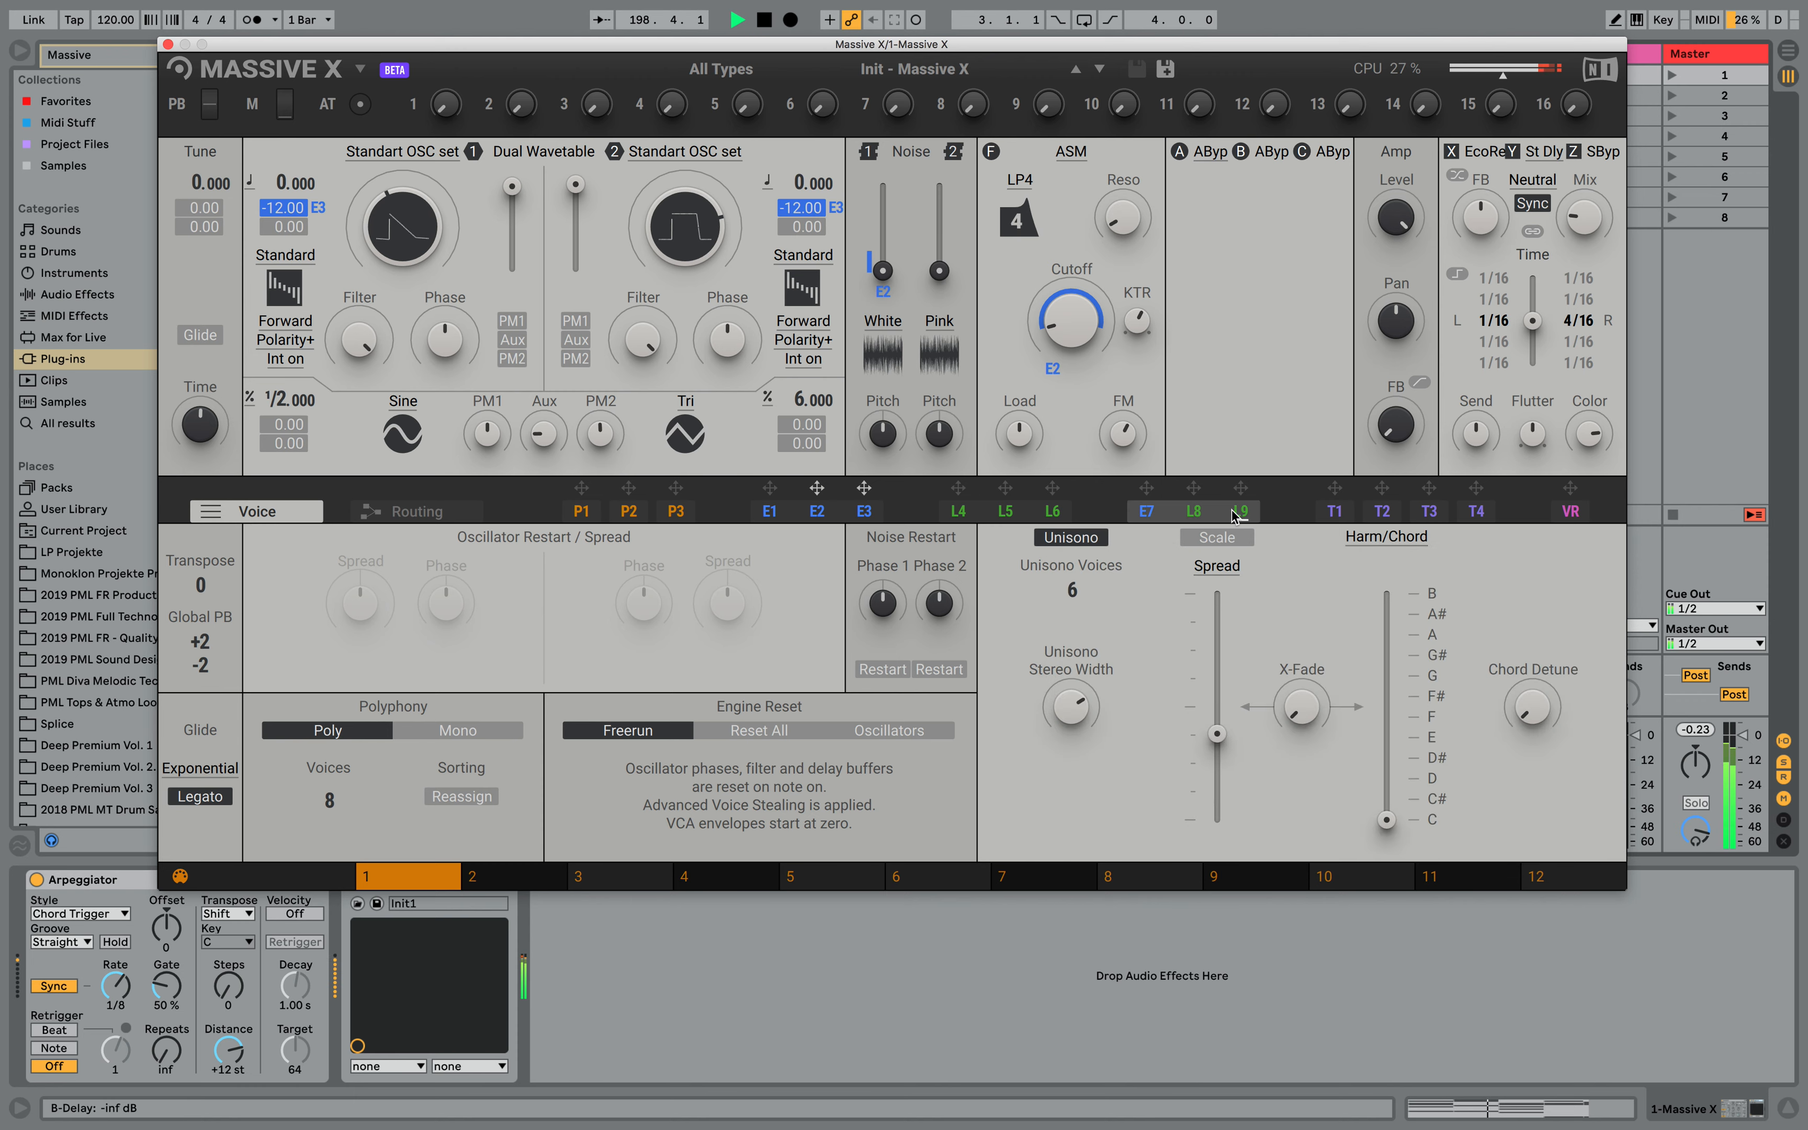
Enable Scale, set the Harm/Chord slider to C#, and turn Scale off again
{"action": "left_click", "coordinate": [1237, 541]}
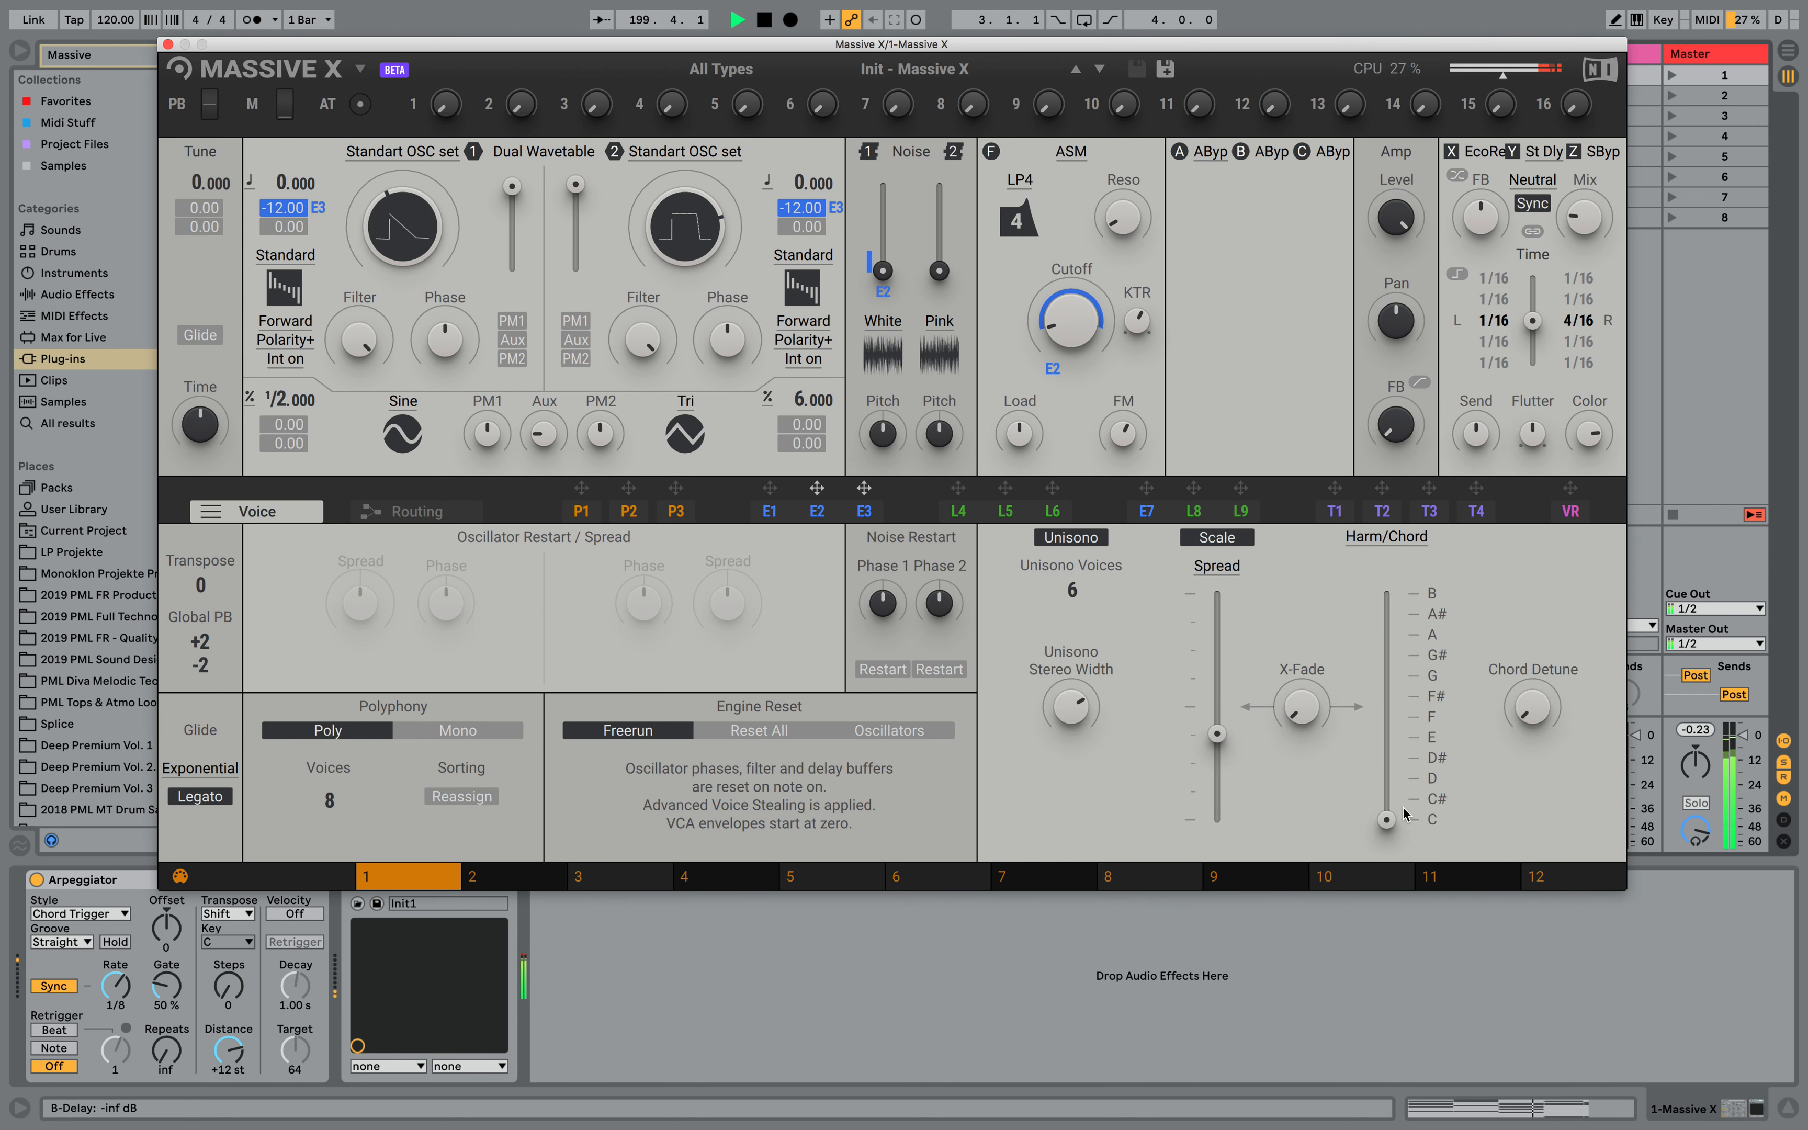
{"action": "mouse_move", "coordinate": [1388, 820]}
{"action": "left_mouse_down"}
{"action": "mouse_move", "coordinate": [1387, 778]}
{"action": "mouse_move", "coordinate": [1387, 799]}
{"action": "left_mouse_up"}
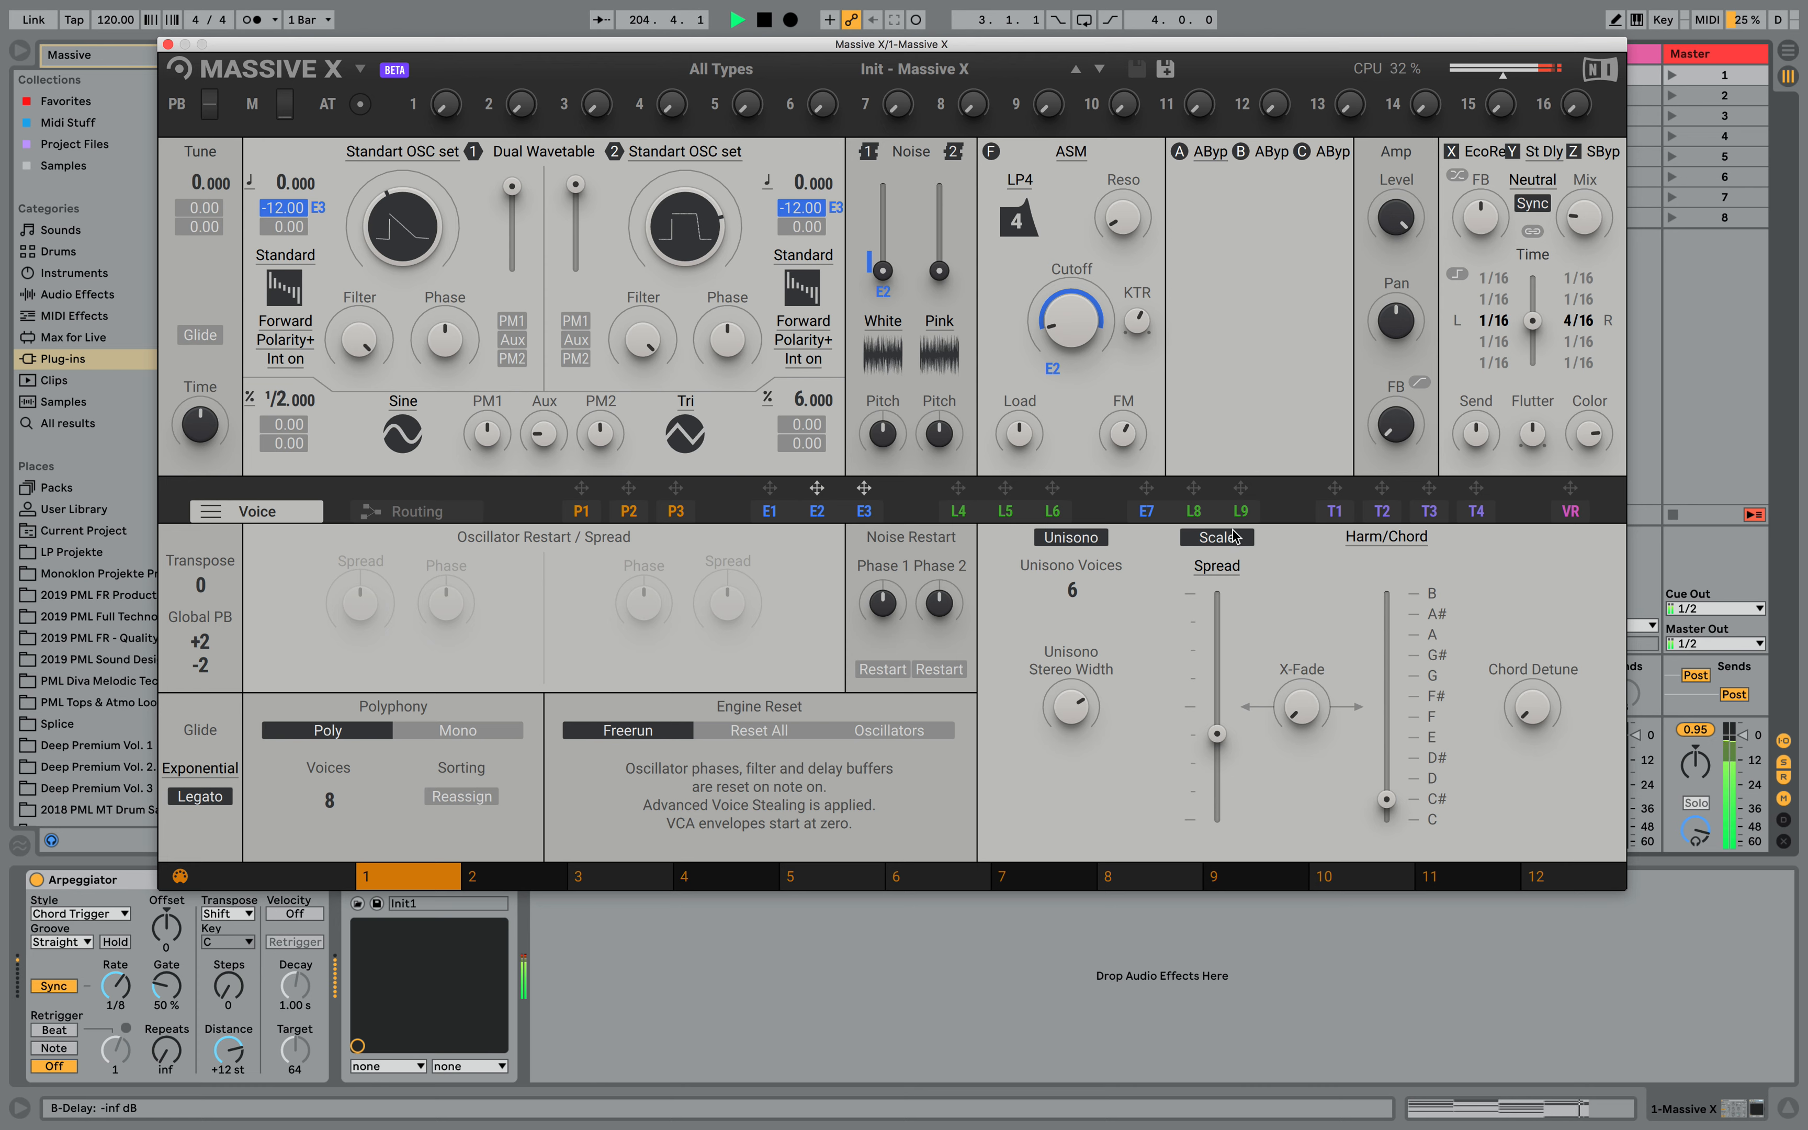
{"action": "mouse_move", "coordinate": [1409, 805]}
{"action": "left_mouse_down"}
{"action": "mouse_move", "coordinate": [1388, 593]}
{"action": "mouse_move", "coordinate": [1387, 819]}
{"action": "mouse_move", "coordinate": [1387, 593]}
{"action": "mouse_move", "coordinate": [1388, 820]}
{"action": "mouse_move", "coordinate": [1388, 799]}
{"action": "left_mouse_up"}
{"action": "left_click", "coordinate": [1218, 537]}
Sweep the filter cutoff up and down and lengthen the release of envelope E2
{"action": "left_click_drag", "start_coordinate": [1055, 321], "coordinate": [1055, 262]}
{"action": "left_click_drag", "start_coordinate": [1055, 321], "coordinate": [1055, 344]}
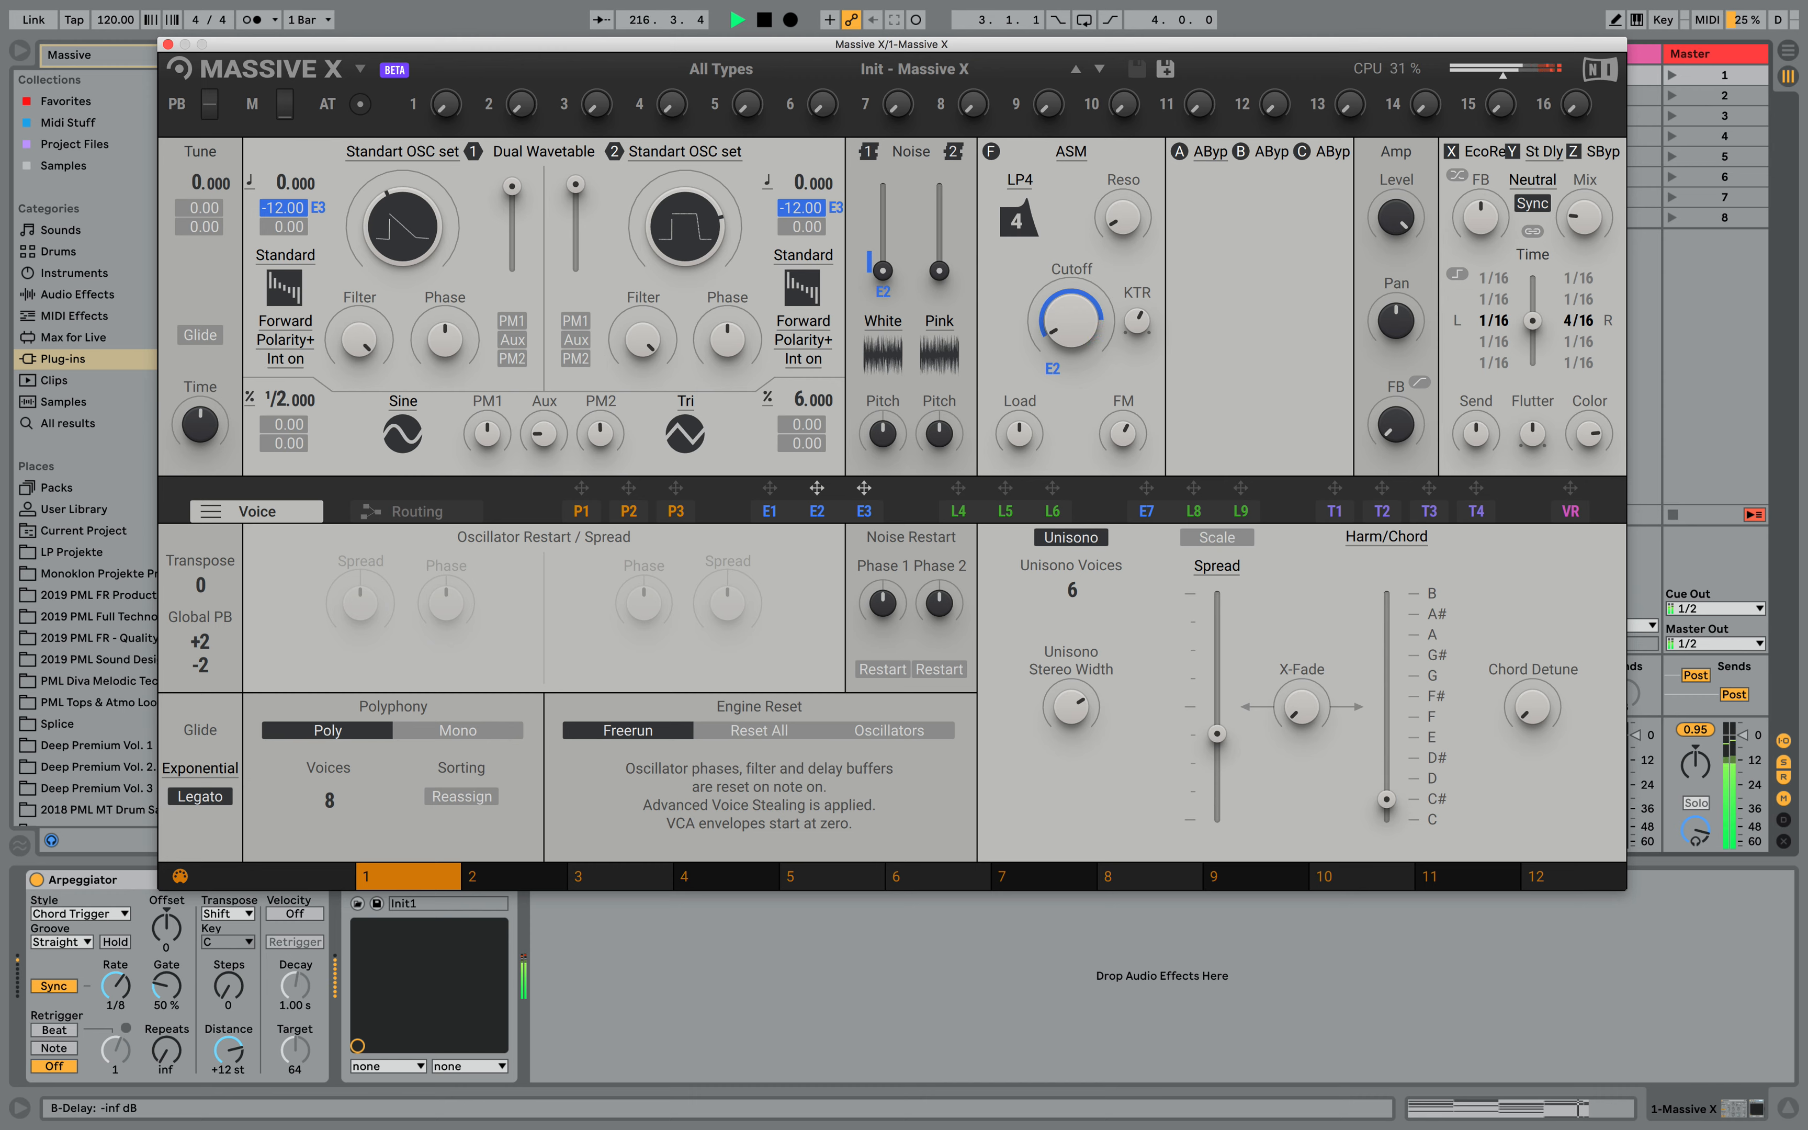
{"action": "left_click", "coordinate": [859, 515]}
{"action": "left_click_drag", "start_coordinate": [1086, 701], "coordinate": [1086, 661]}
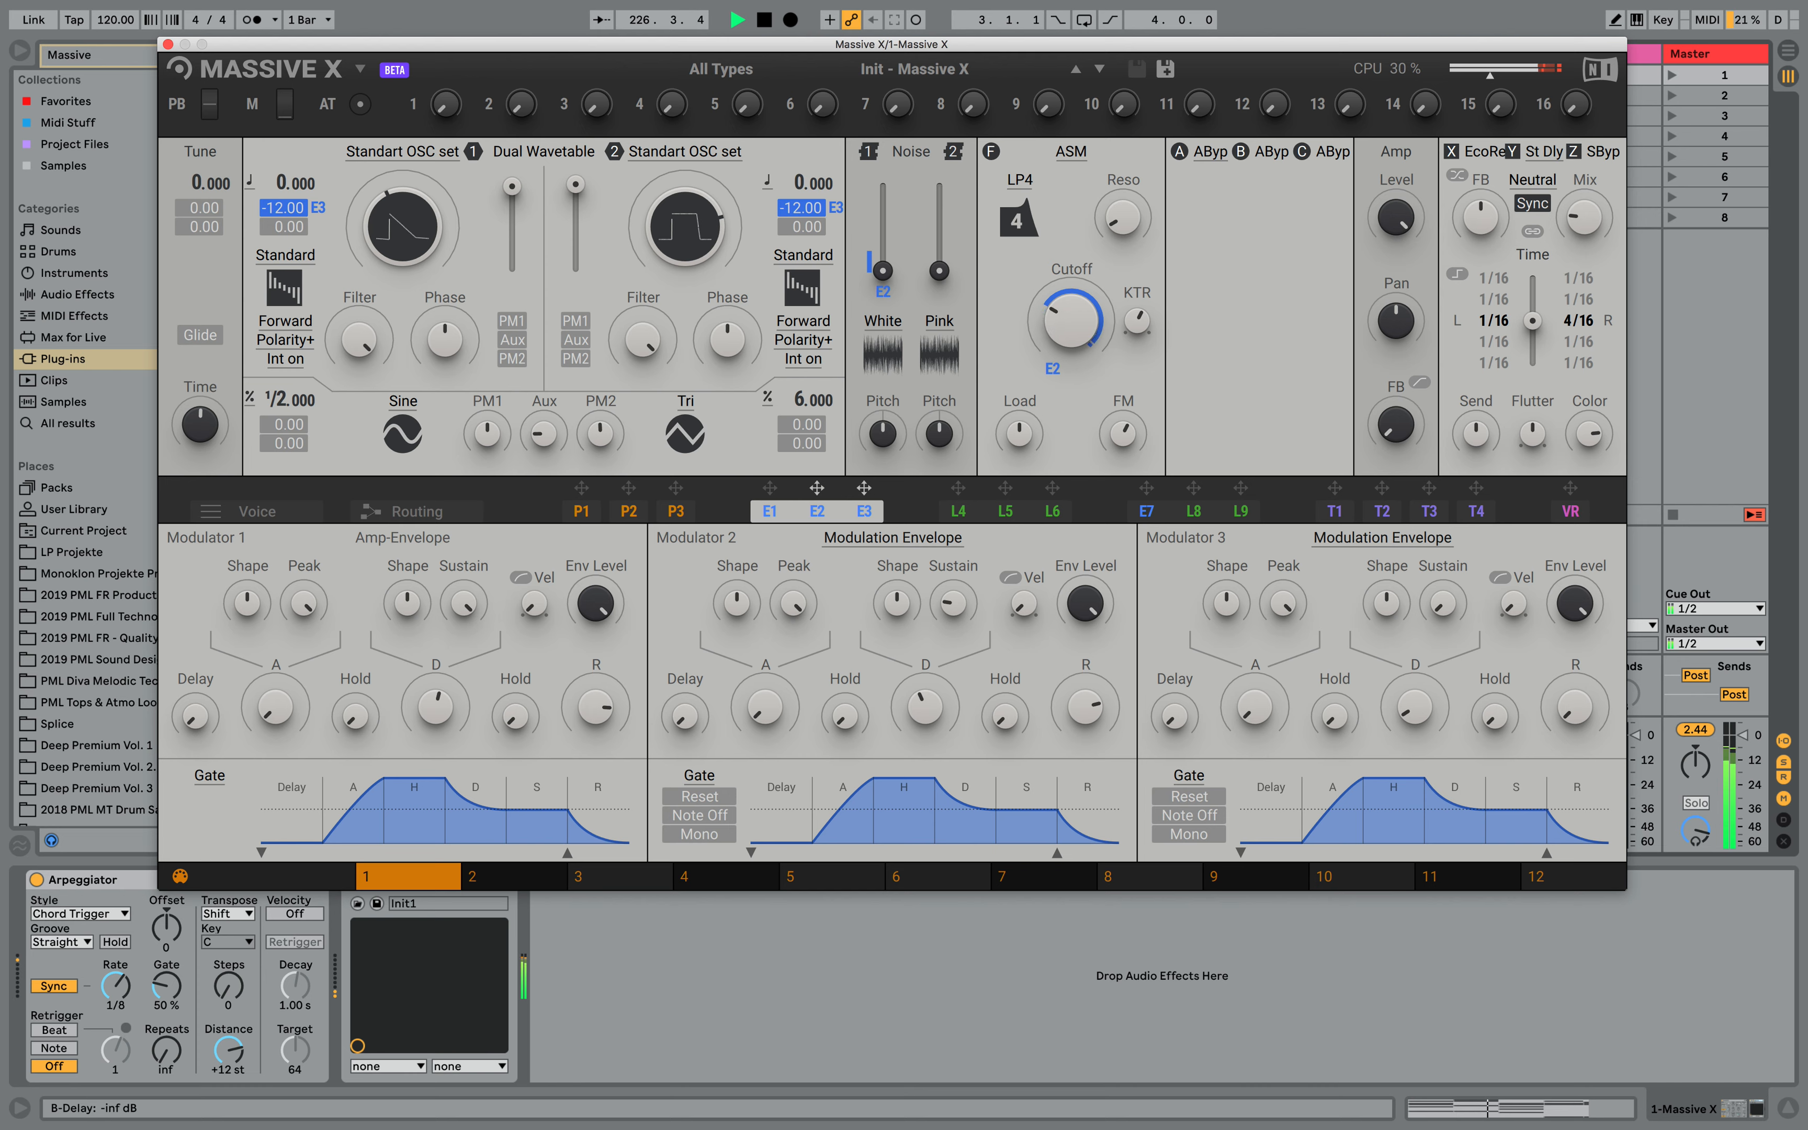
Set Oscillator 2's pitch to 12.000 with a saw-like wavetable position and its level slightly below maximum
{"action": "left_click_drag", "start_coordinate": [575, 185], "coordinate": [575, 269]}
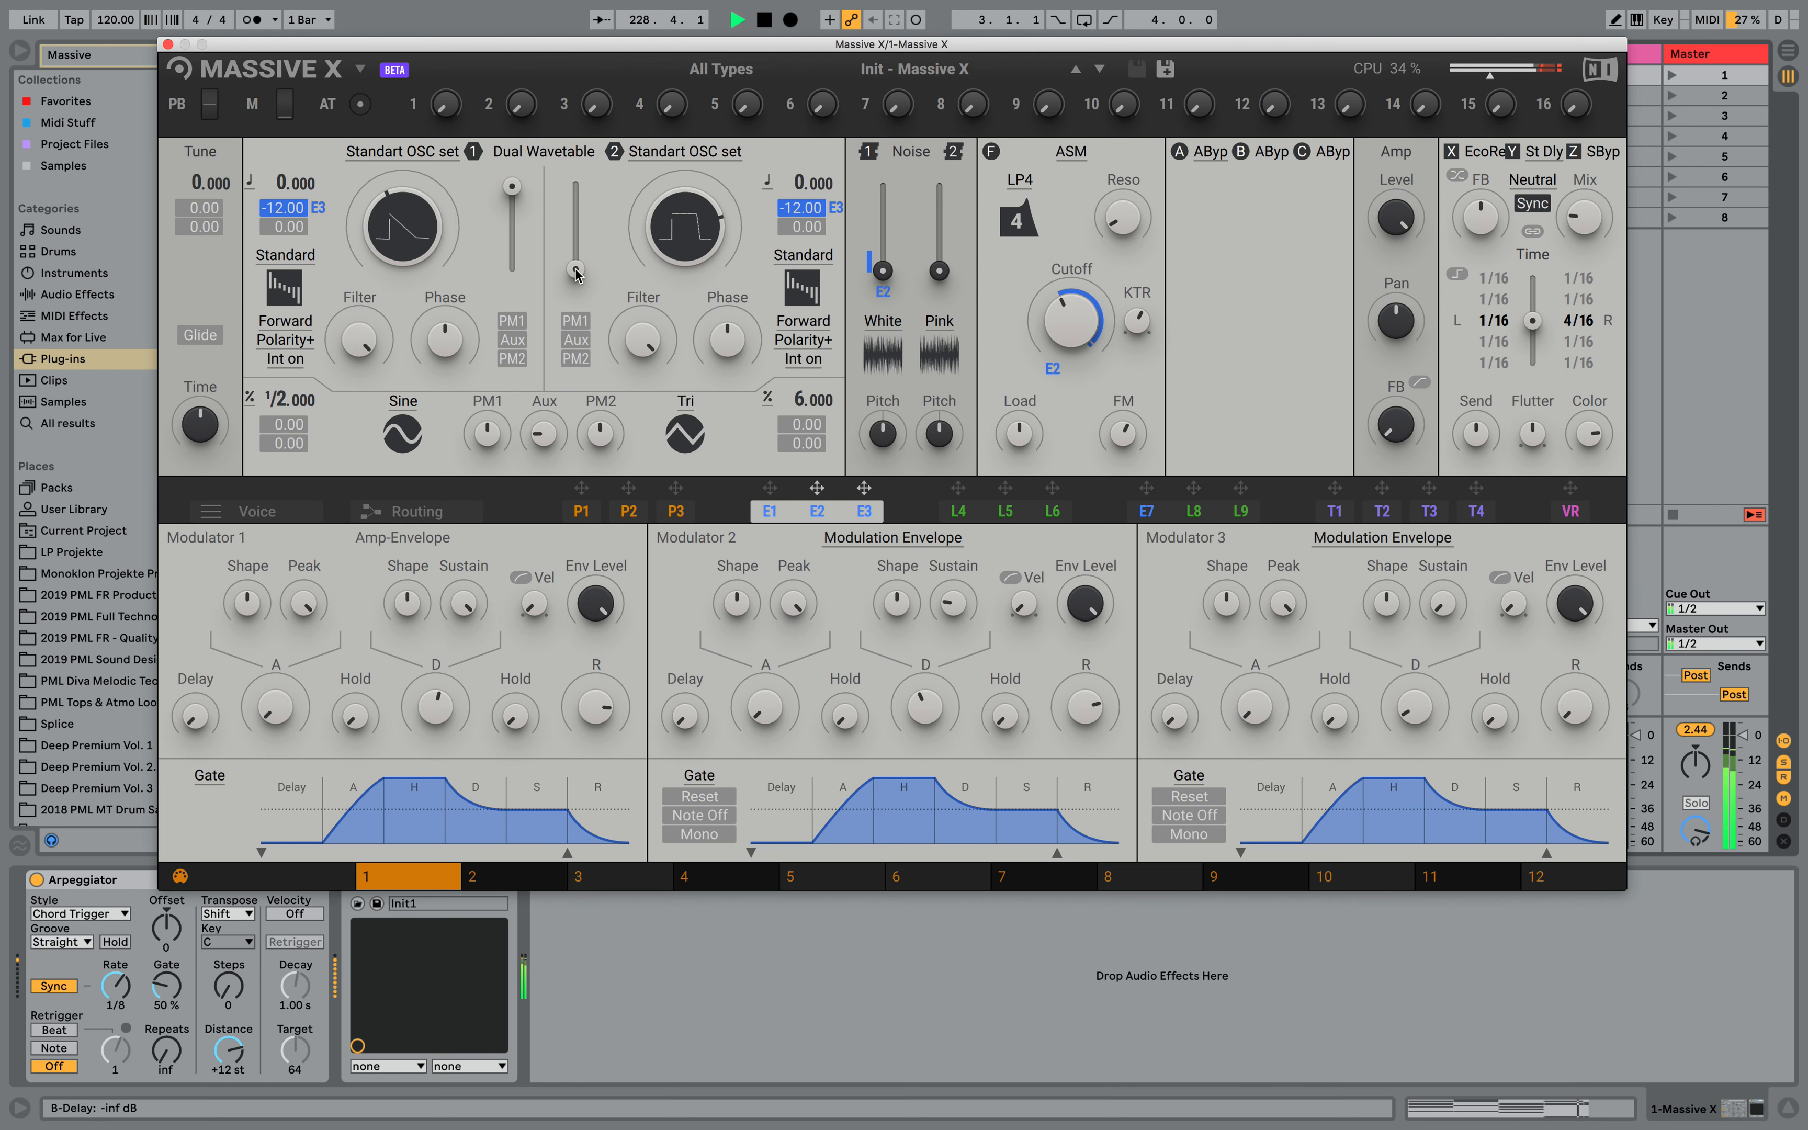
{"action": "left_click_drag", "start_coordinate": [1091, 295], "coordinate": [1091, 336]}
{"action": "left_click_drag", "start_coordinate": [798, 186], "coordinate": [798, 180]}
{"action": "left_click_drag", "start_coordinate": [586, 263], "coordinate": [576, 198]}
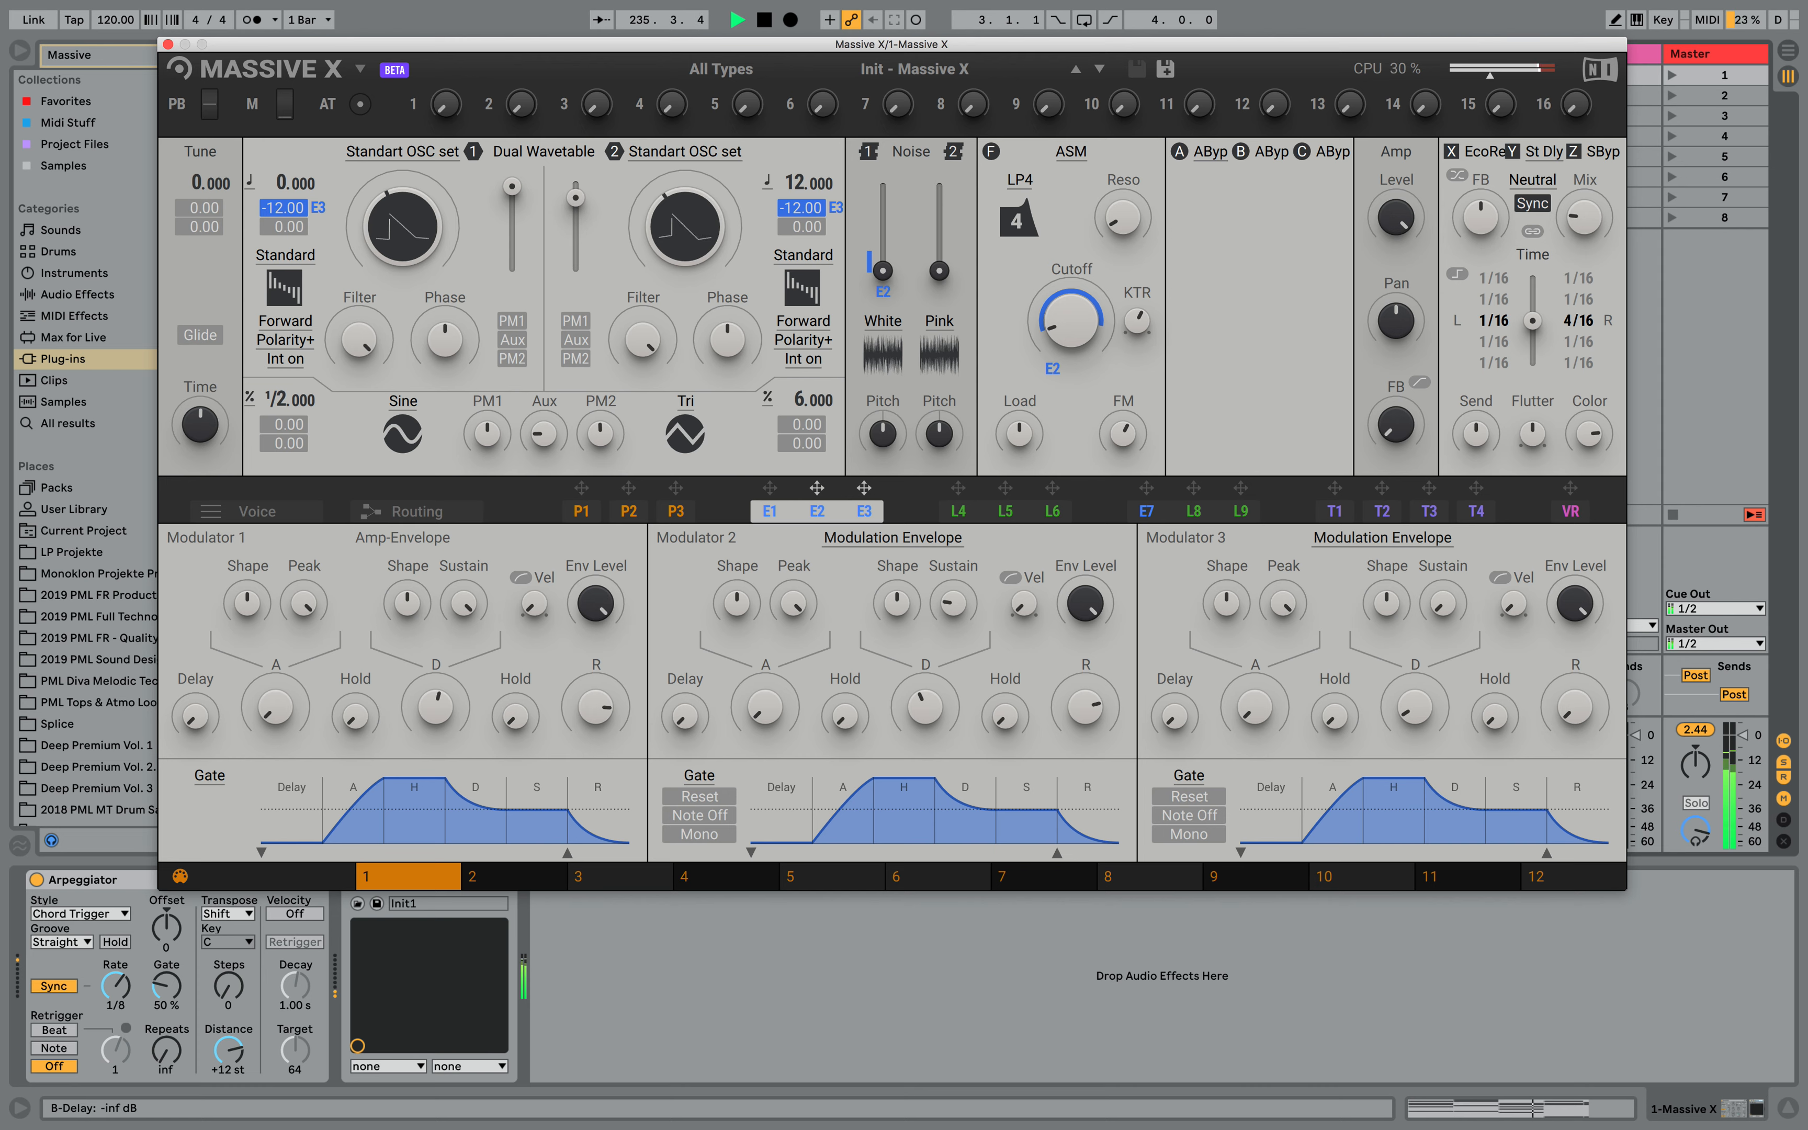
Make a final small reduction of the filter cutoff and stop playback
{"action": "mouse_move", "coordinate": [1069, 343]}
{"action": "left_mouse_down"}
{"action": "mouse_move", "coordinate": [1068, 277]}
{"action": "mouse_move", "coordinate": [1069, 351]}
{"action": "left_mouse_up"}
{"action": "key", "text": "space"}
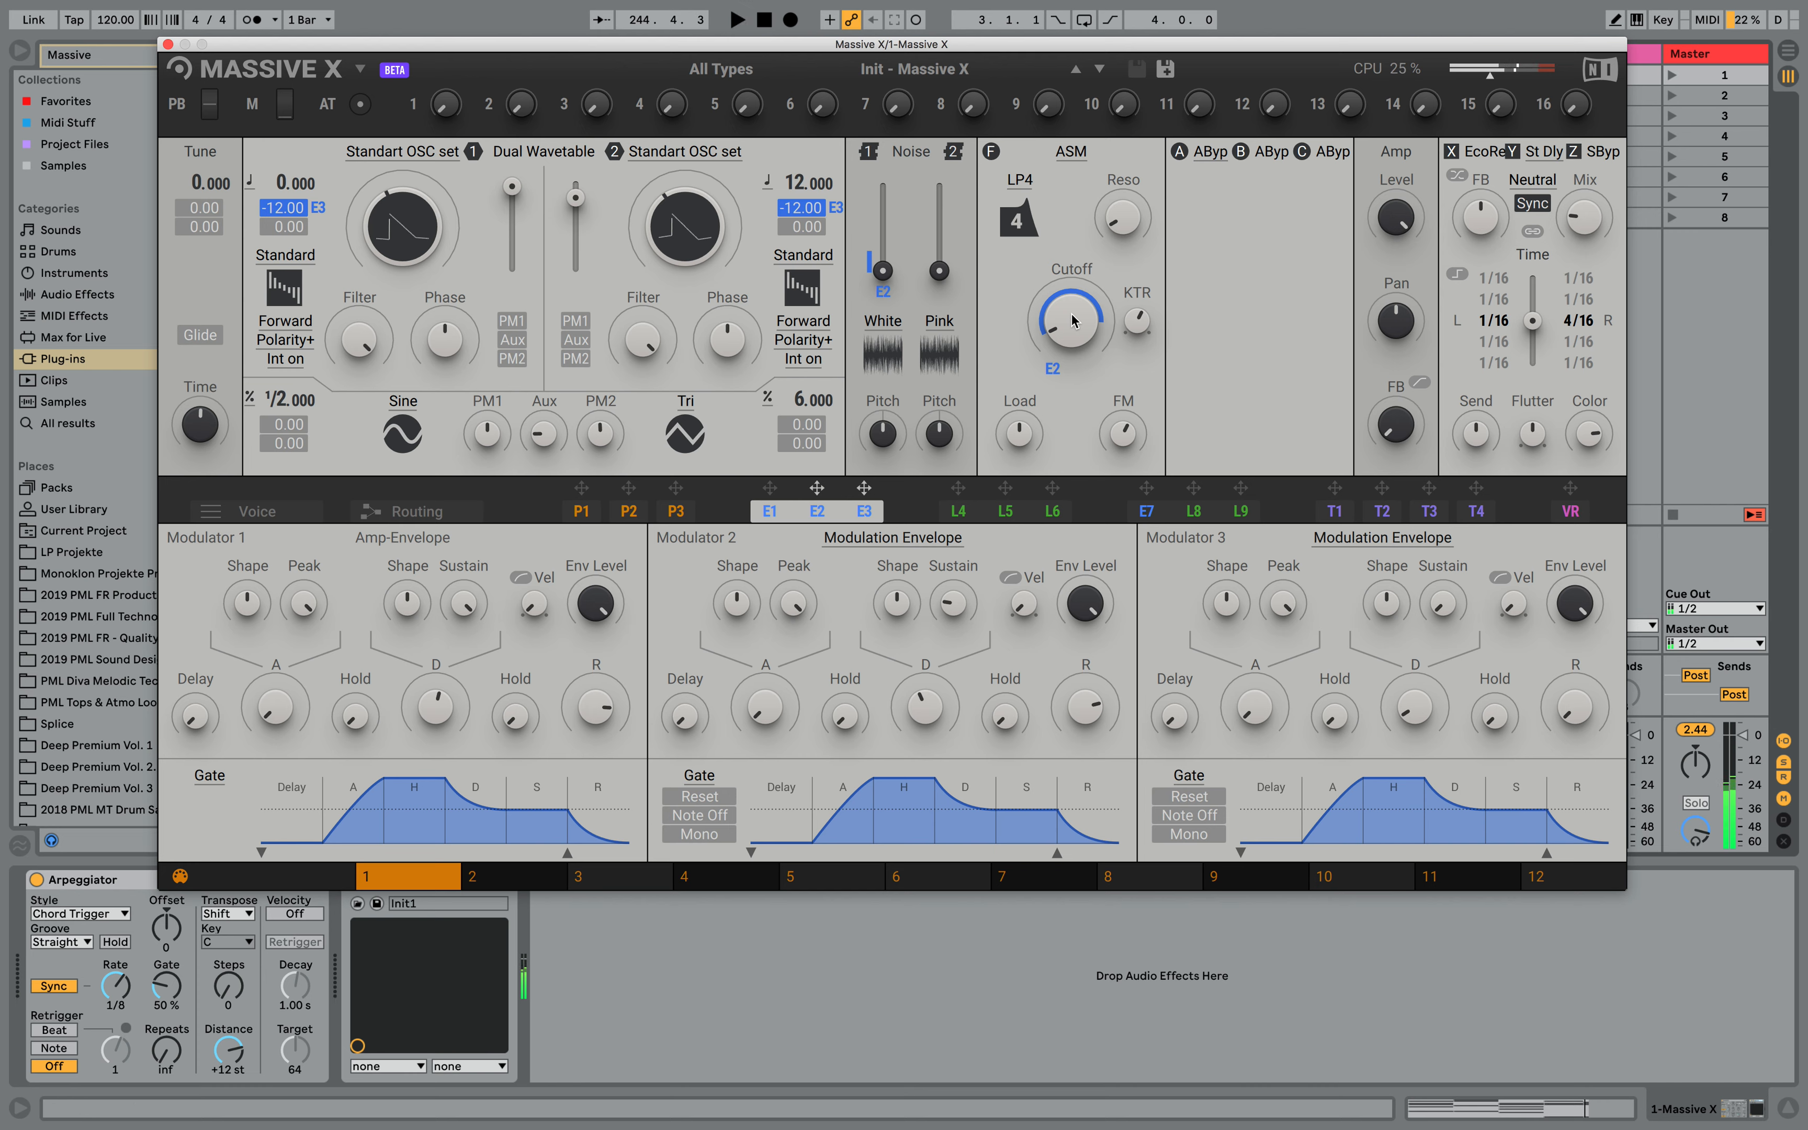